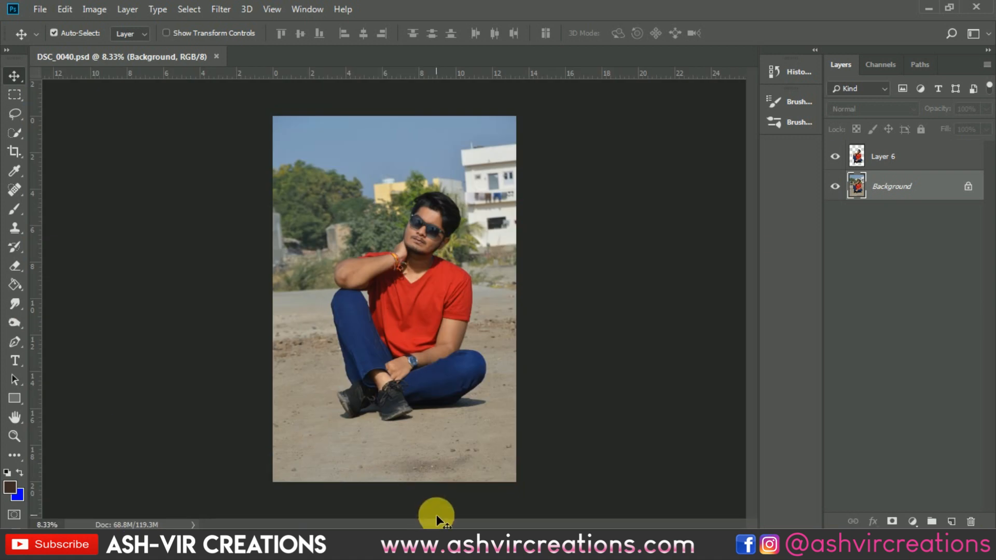
# Set up the Quick Selection tool to add to the selection with an enlarged brush.
pyautogui.scroll(1, 407, 427)
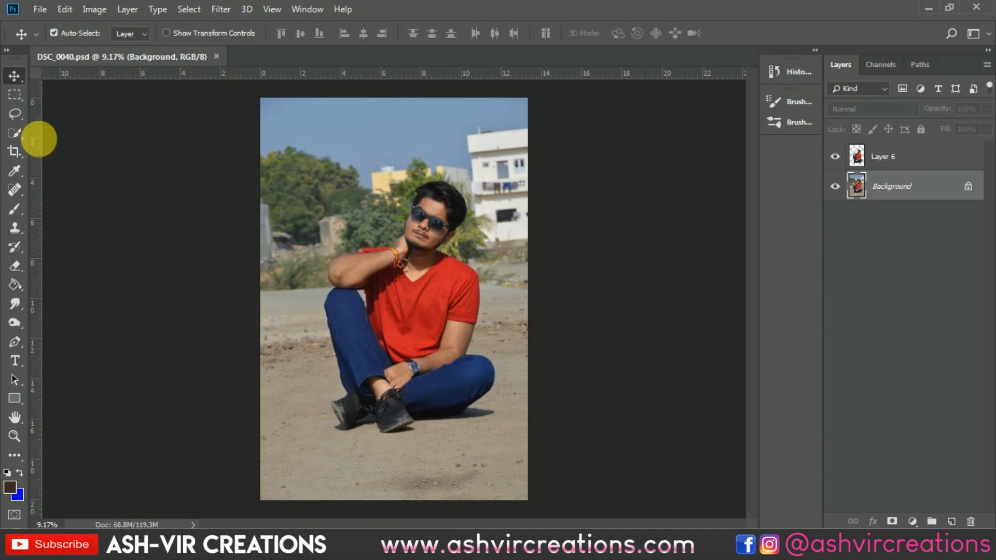
pyautogui.click(18, 134)
pyautogui.click(54, 127)
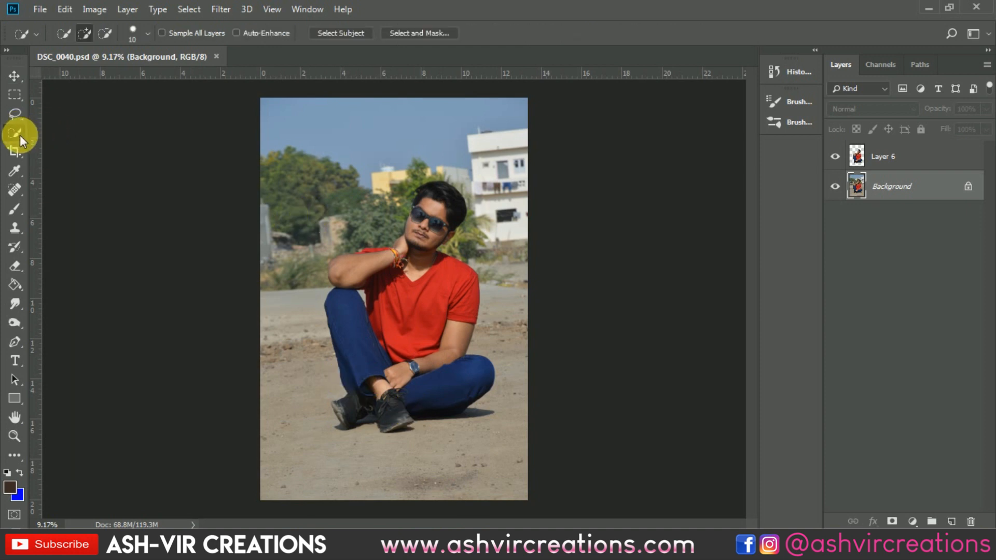
pyautogui.click(84, 35)
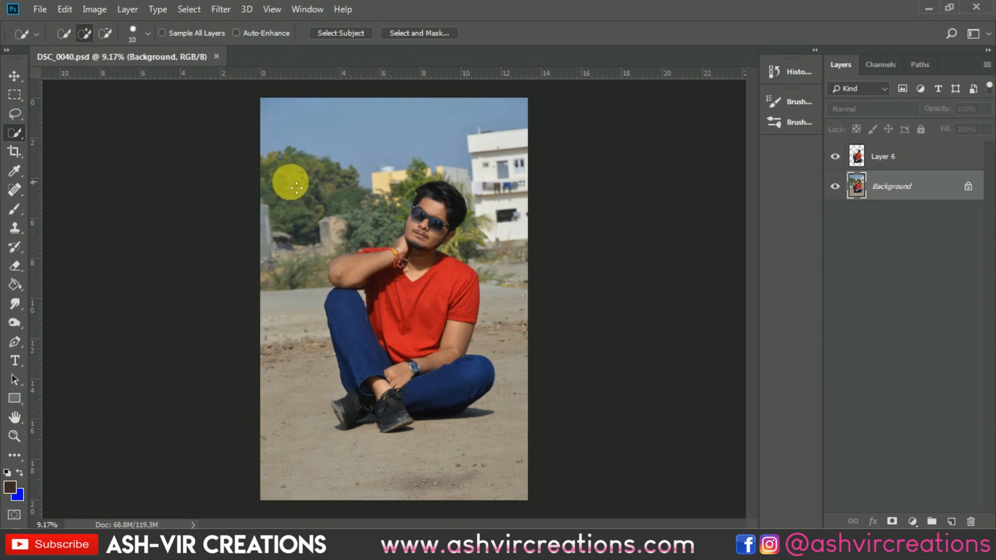
pyautogui.click(148, 33)
pyautogui.moveTo(144, 74); pyautogui.dragTo(150, 76)
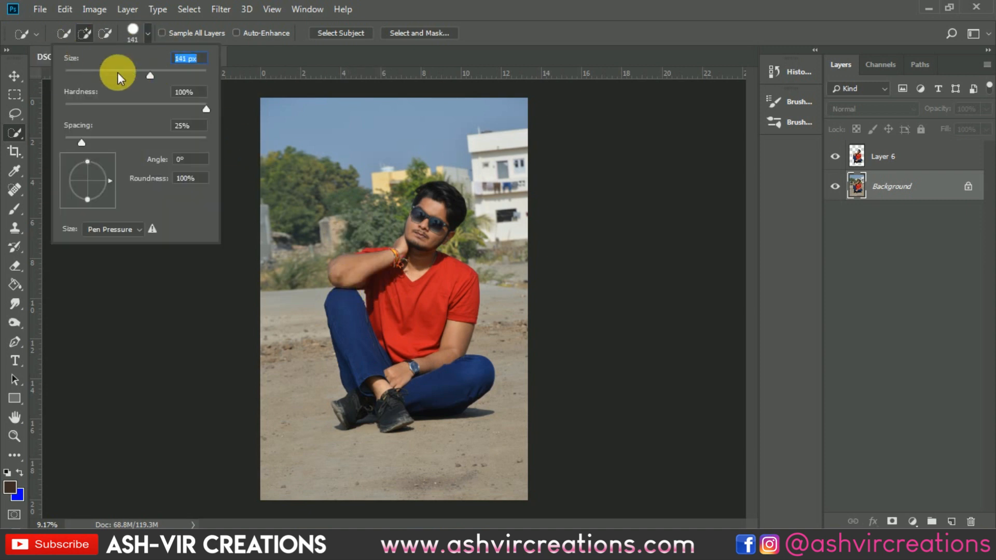
pyautogui.click(504, 3)
pyautogui.press(']')
pyautogui.press(']')
pyautogui.press(']')
pyautogui.press(']')
pyautogui.press(']')
pyautogui.press(']')
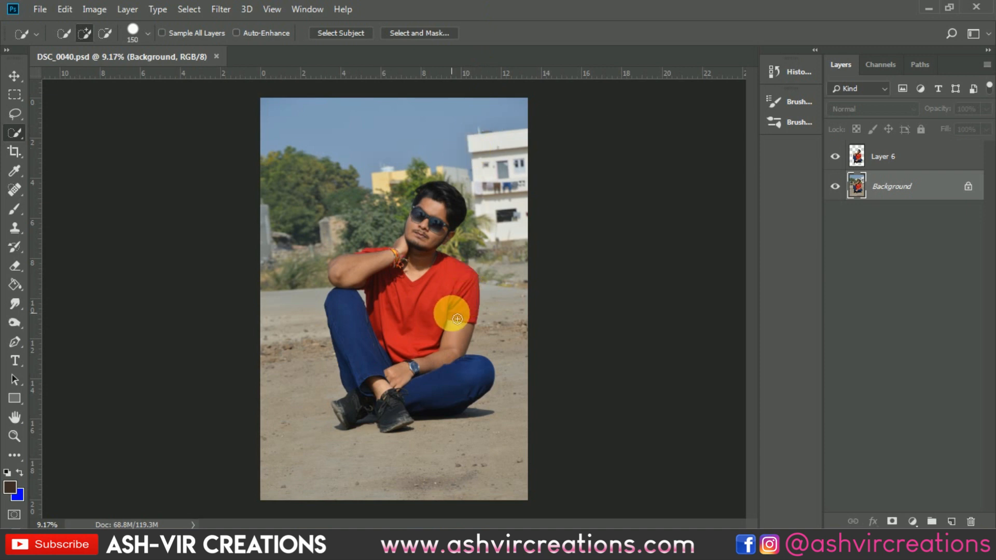
# Select the seated man on the Background layer with a 400 px Quick Selection brush and copy him to a new layer.
pyautogui.moveTo(447, 334)
pyautogui.mouseDown()
pyautogui.moveTo(429, 357)
pyautogui.moveTo(407, 369)
pyautogui.moveTo(412, 399)
pyautogui.moveTo(437, 400)
pyautogui.mouseUp()
pyautogui.press('[')
pyautogui.press('[')
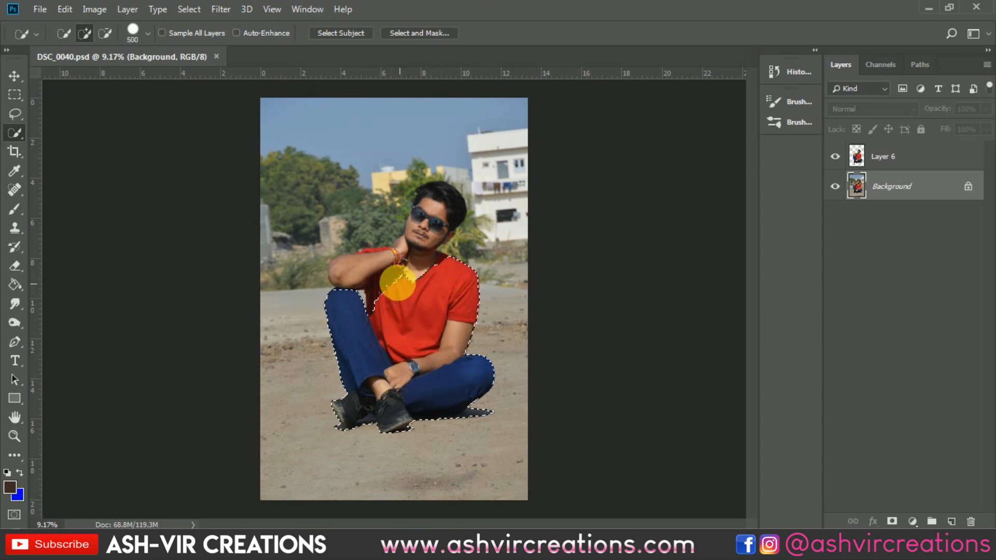
pyautogui.moveTo(383, 292)
pyautogui.mouseDown()
pyautogui.moveTo(419, 276)
pyautogui.moveTo(453, 226)
pyautogui.mouseUp()
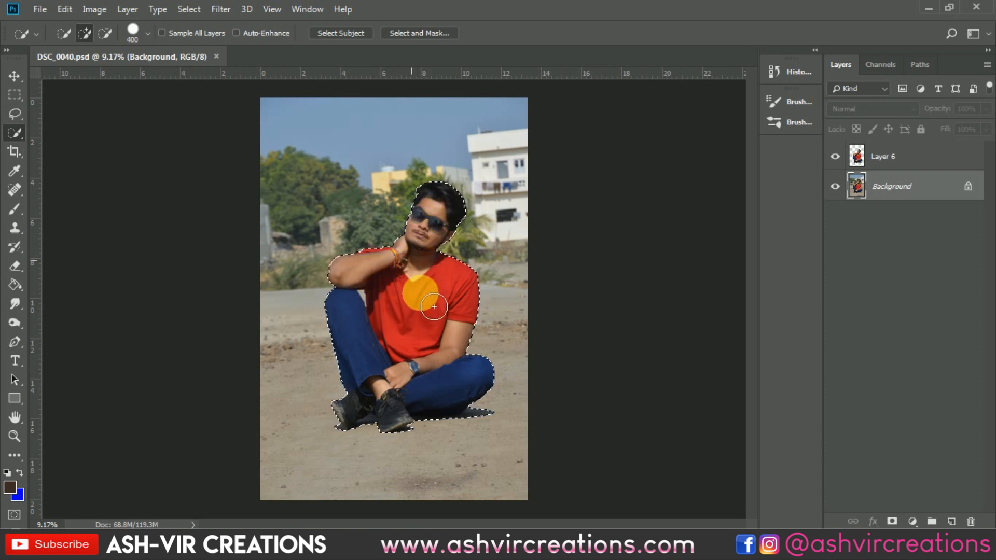
pyautogui.rightClick(411, 299)
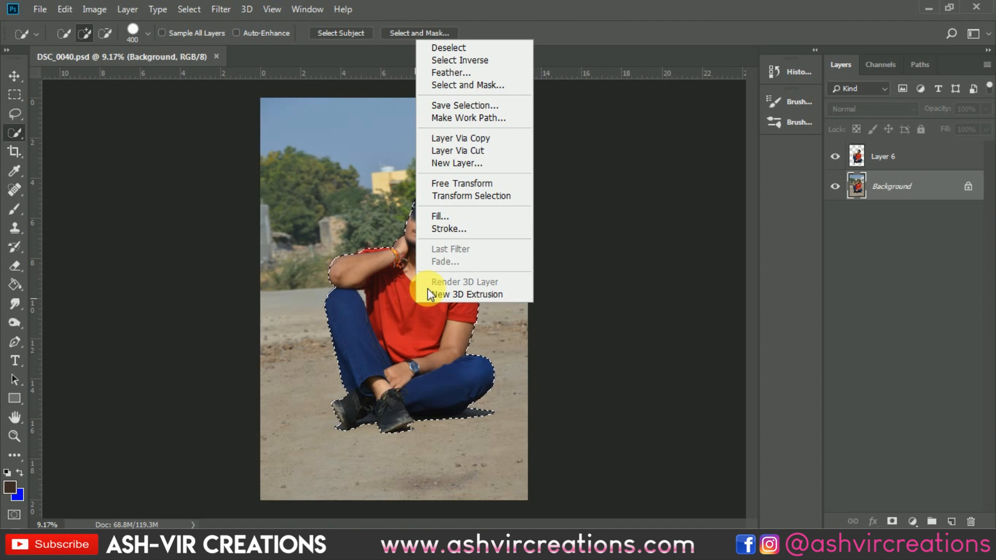
pyautogui.click(465, 139)
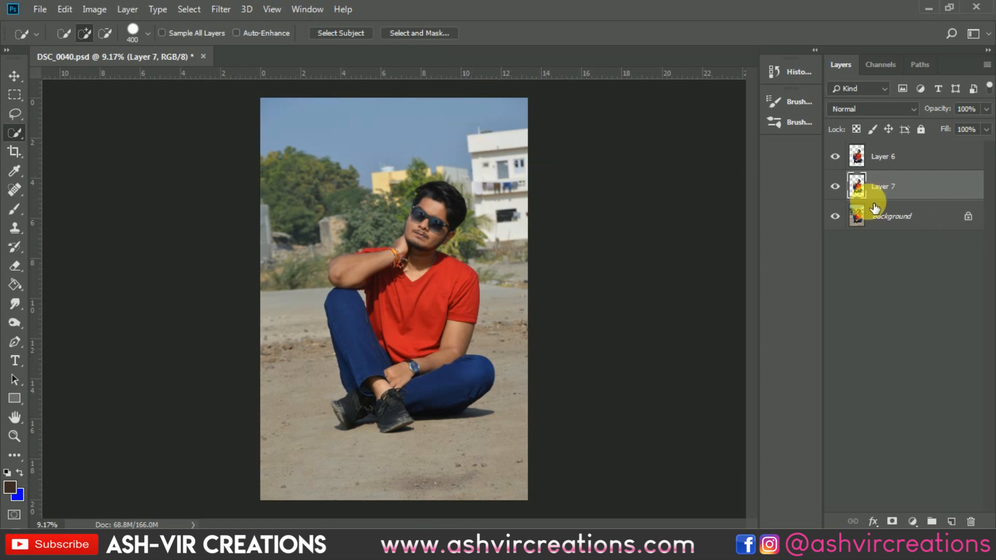
# Hide the Background layer and delete the newly copied cutout layer.
pyautogui.click(836, 217)
pyautogui.press('Delete')
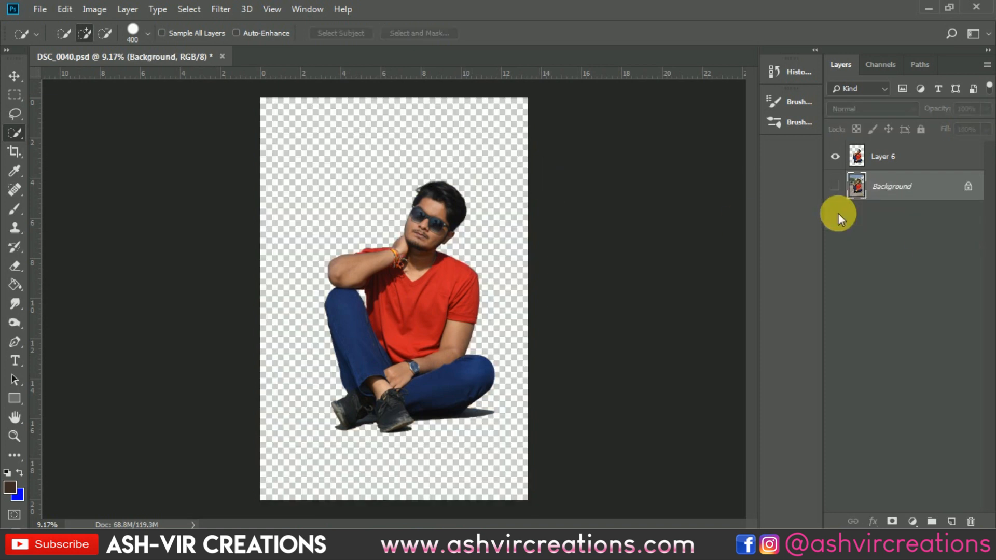
pyautogui.press('v')
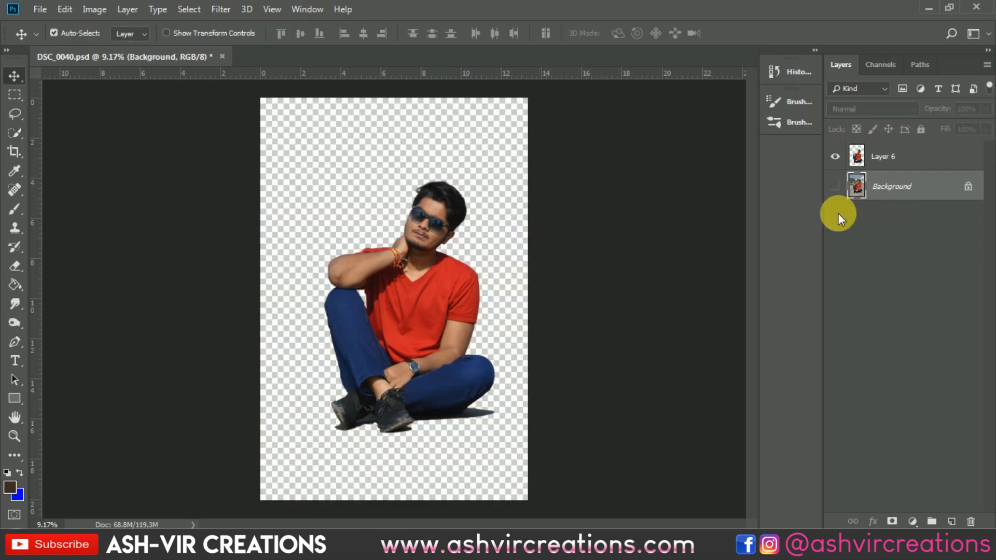
# Convert the locked Background into a regular layer and hide it so only the man's cutout shows.
pyautogui.doubleClick(920, 193)
pyautogui.click(631, 169)
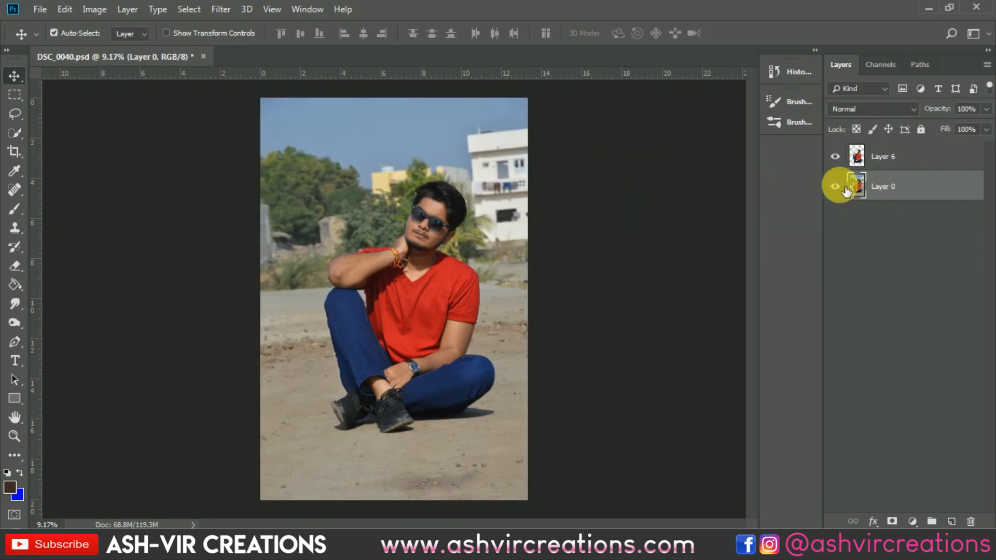
pyautogui.click(836, 187)
pyautogui.scroll(1, 368, 203)
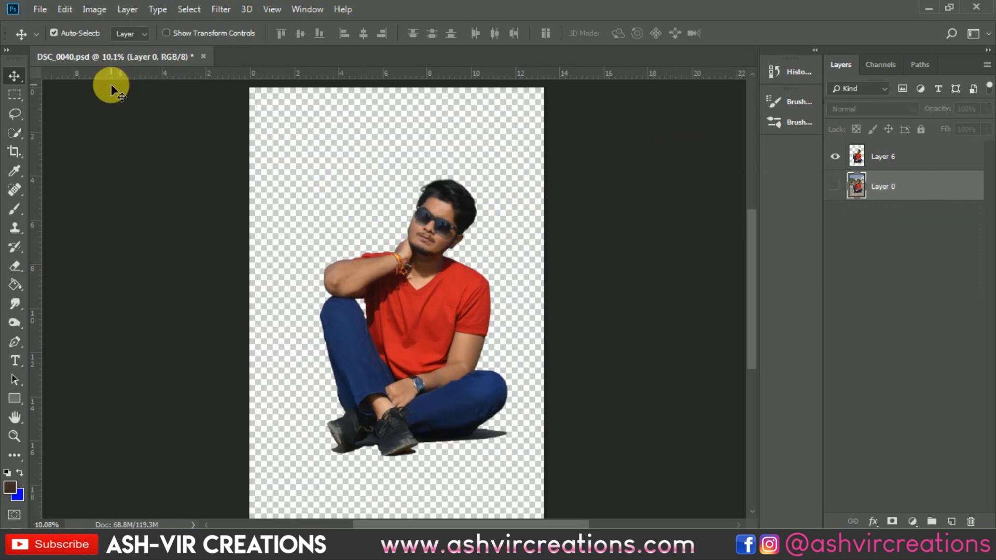
# Open the image bicycle-1872682 from the Desktop.
pyautogui.click(41, 9)
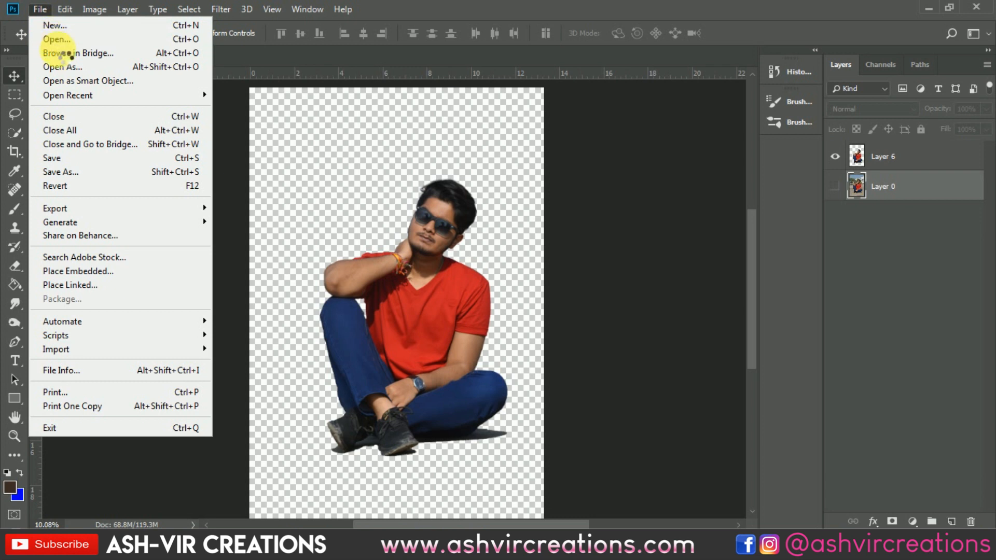
pyautogui.click(56, 40)
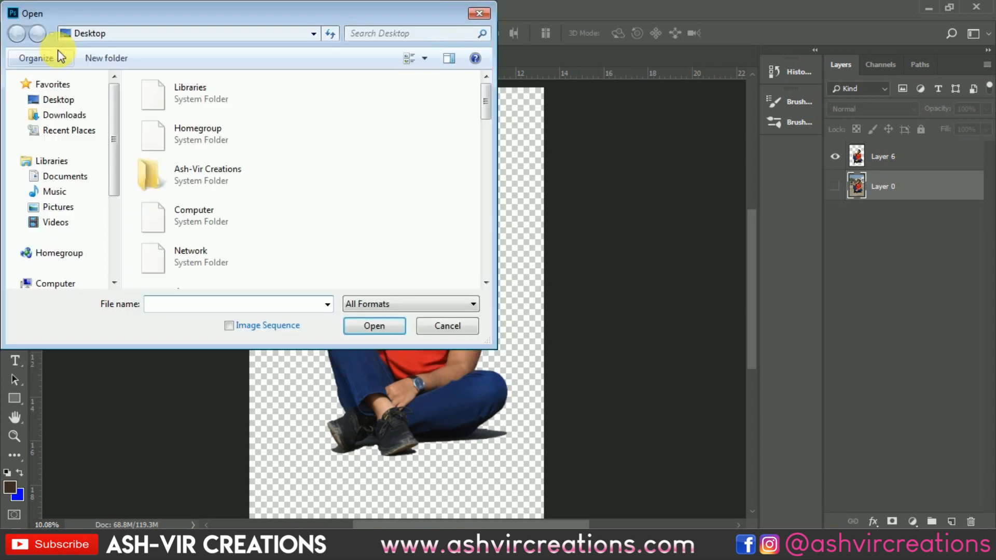
pyautogui.scroll(-3, 379, 154)
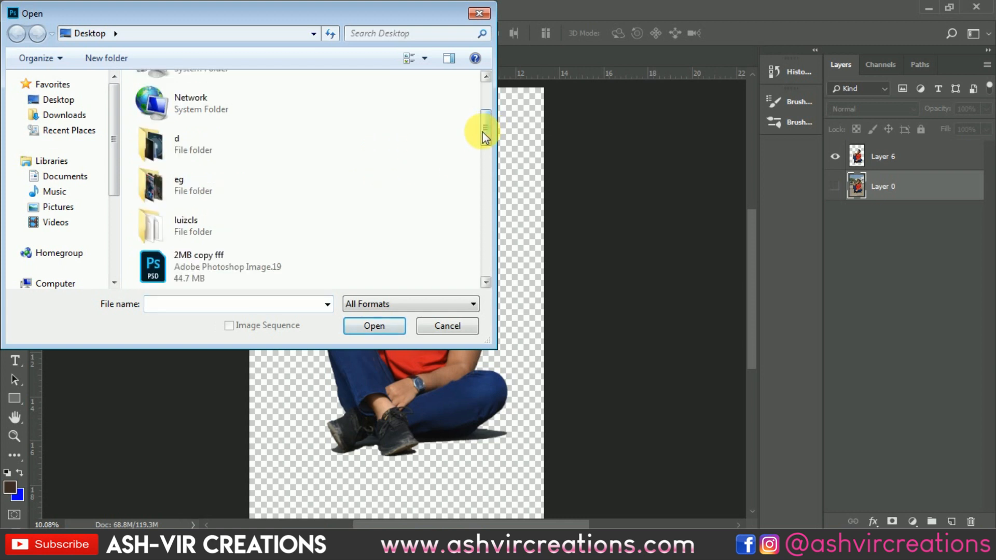
pyautogui.click(484, 152)
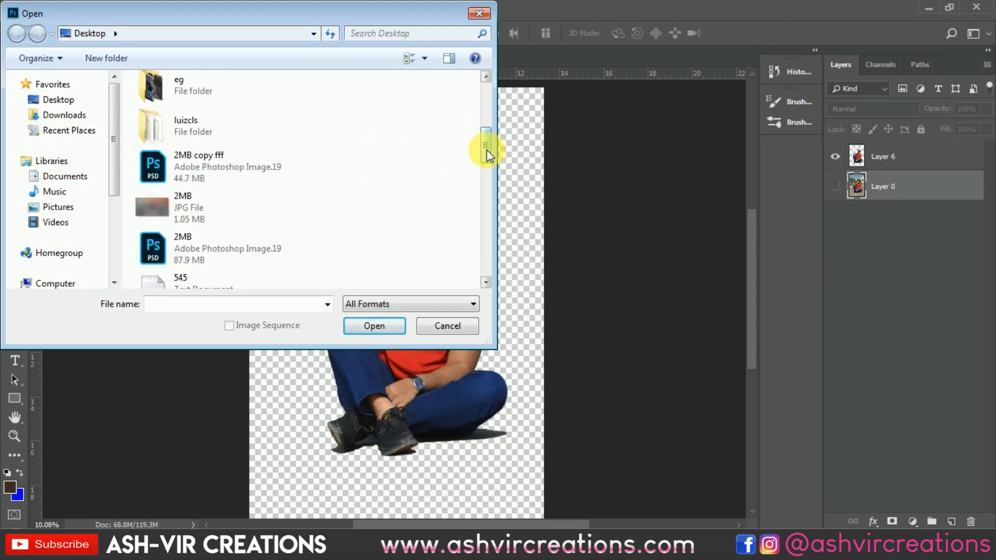
pyautogui.moveTo(487, 149); pyautogui.dragTo(484, 189)
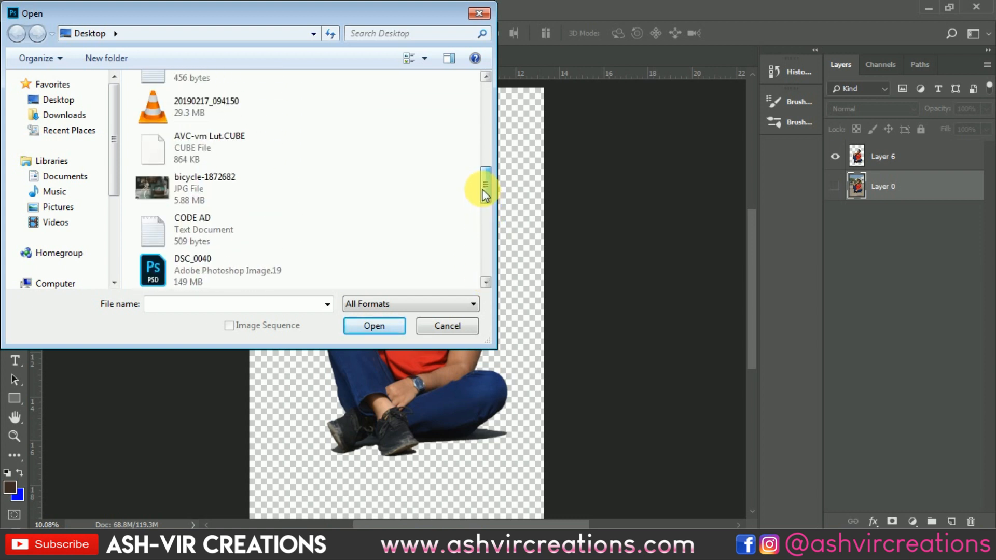
pyautogui.doubleClick(222, 189)
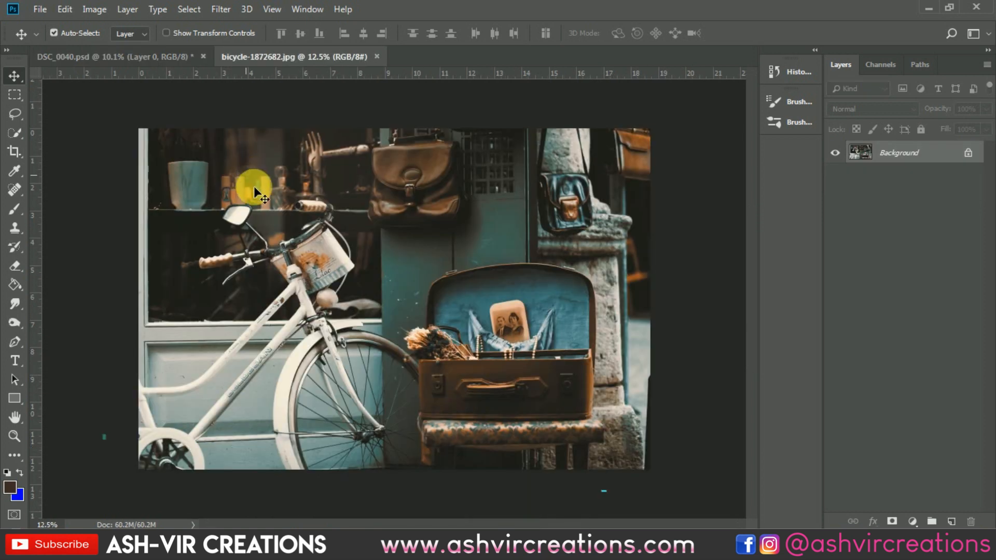
# Copy the entire bicycle photo into DSC_0040.psd beneath the cutout layer and shift it behind the man.
pyautogui.hotkey('ctrl', 'a')
pyautogui.hotkey('ctrl', 'c')
pyautogui.click(175, 55)
pyautogui.hotkey('ctrl', 'v')
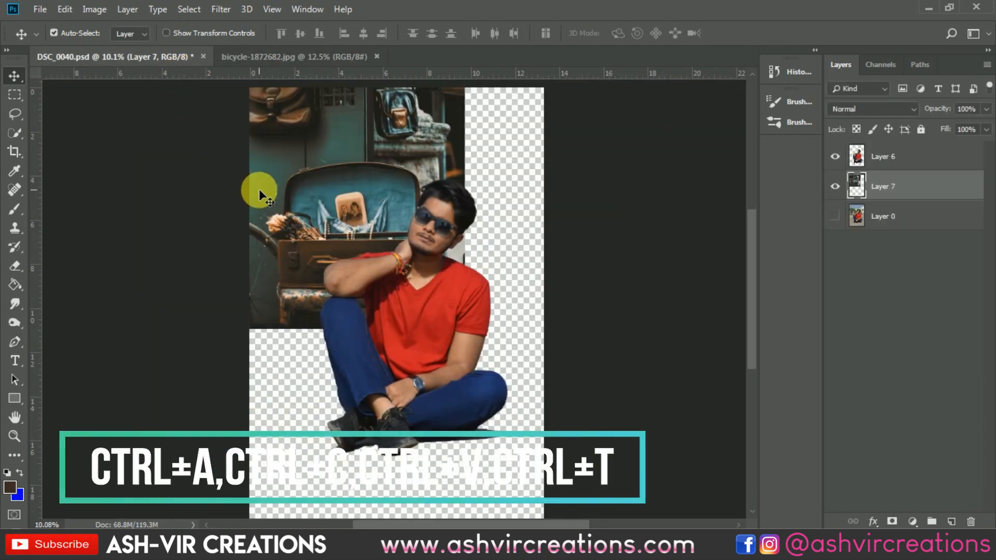
pyautogui.moveTo(379, 200); pyautogui.dragTo(418, 228)
# Free-transform the bicycle photo to about 117% and move it until its left edge meets the canvas's left edge.
pyautogui.click(65, 10)
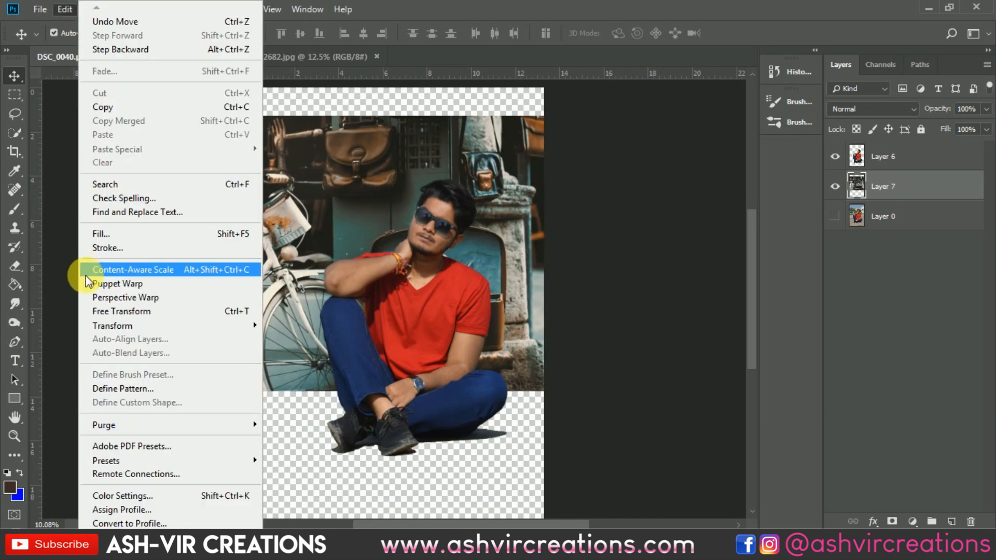
pyautogui.click(101, 311)
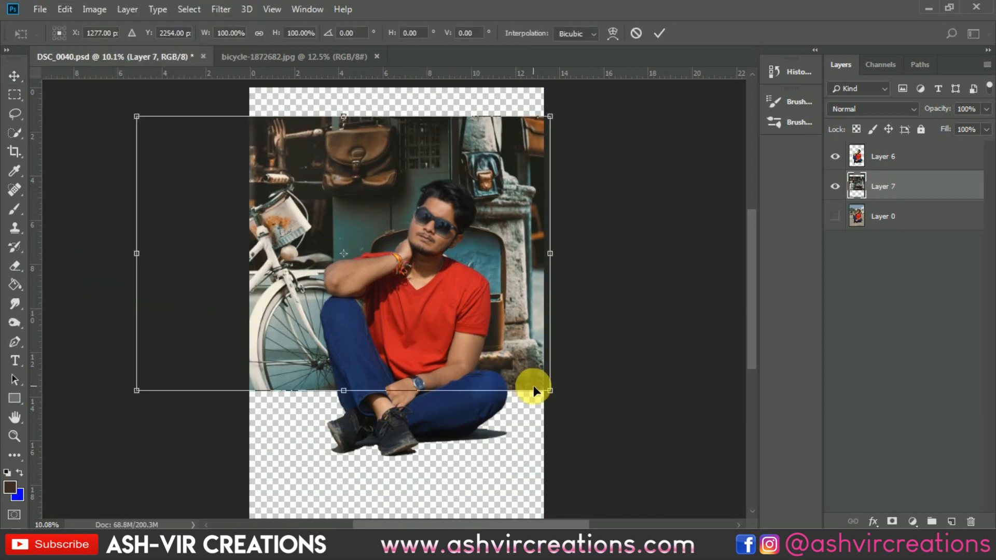
pyautogui.moveTo(553, 393); pyautogui.dragTo(588, 416)
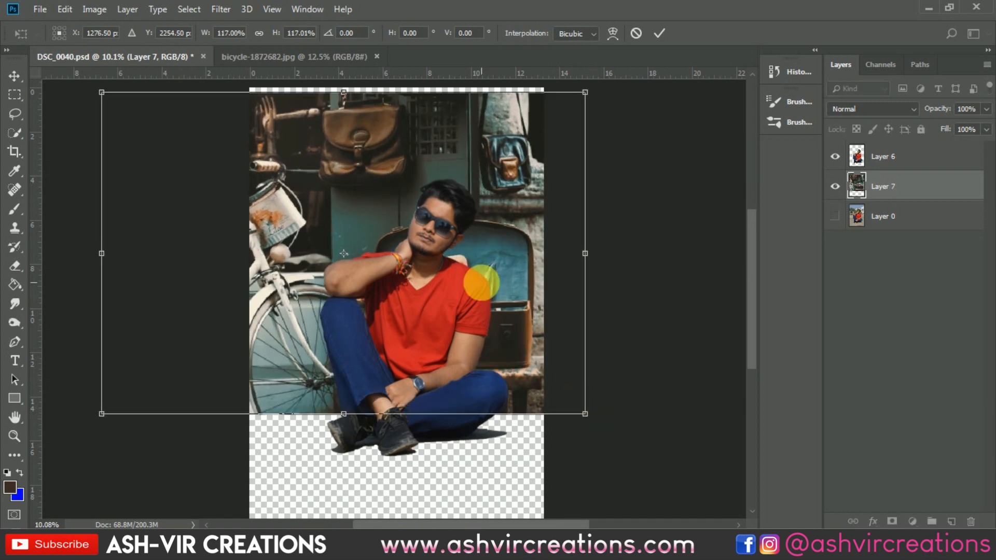
pyautogui.moveTo(316, 207); pyautogui.dragTo(459, 188)
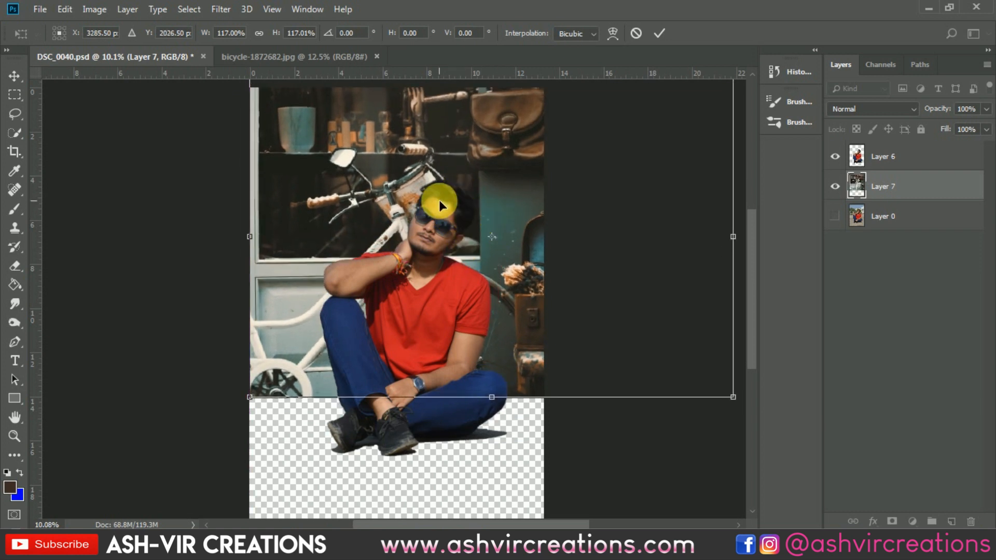
# Scale the bicycle photo to about 102.5% and reposition it behind the man at about X 3292.5 px, Y 2286.5 px.
pyautogui.scroll(-3, 439, 200)
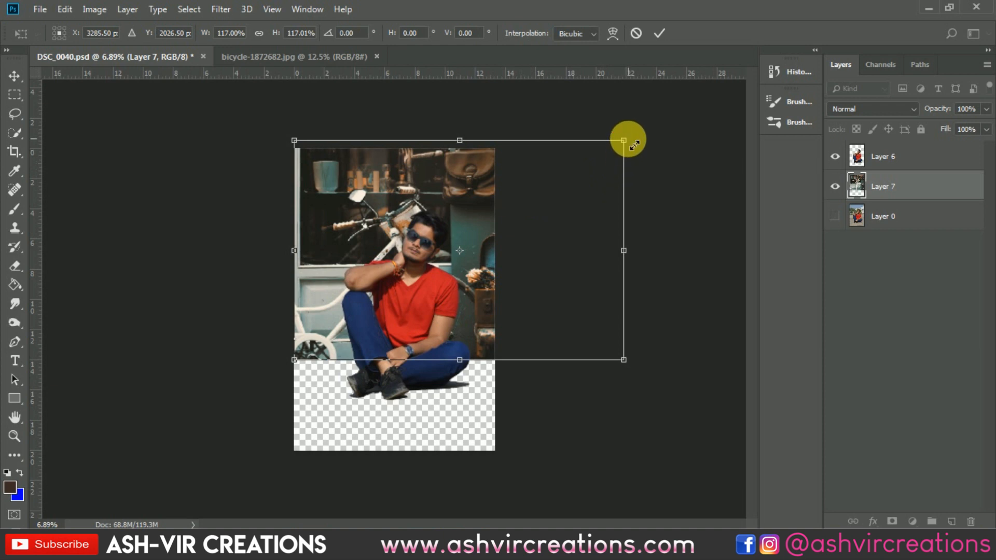
pyautogui.moveTo(626, 140); pyautogui.dragTo(583, 168)
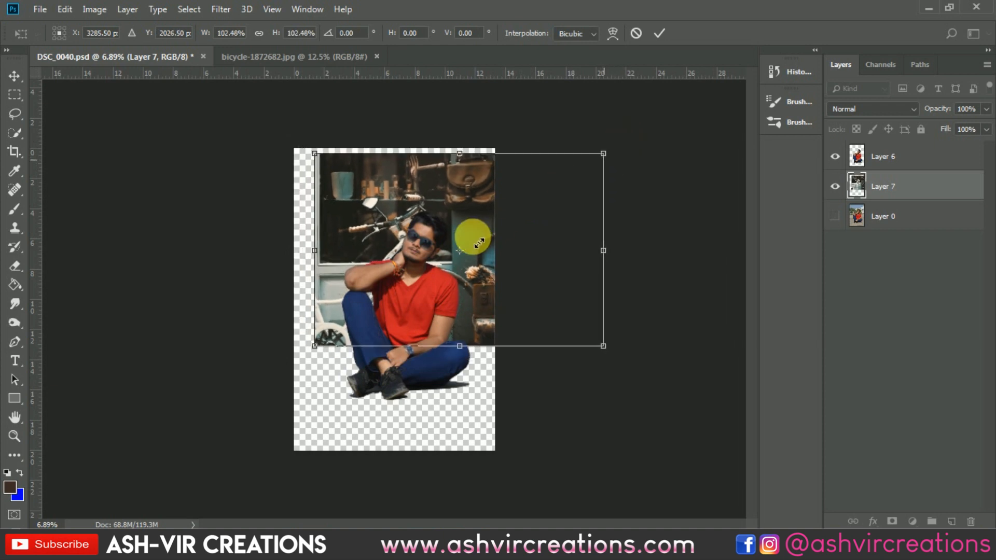
pyautogui.scroll(3, 469, 237)
pyautogui.scroll(1, 469, 237)
pyautogui.moveTo(491, 245); pyautogui.dragTo(487, 276)
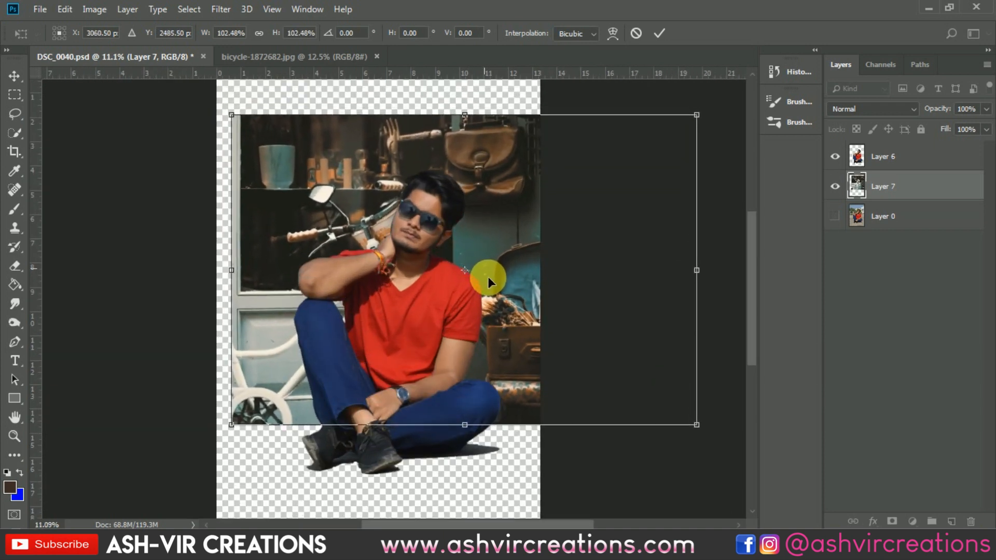
pyautogui.press('Right')
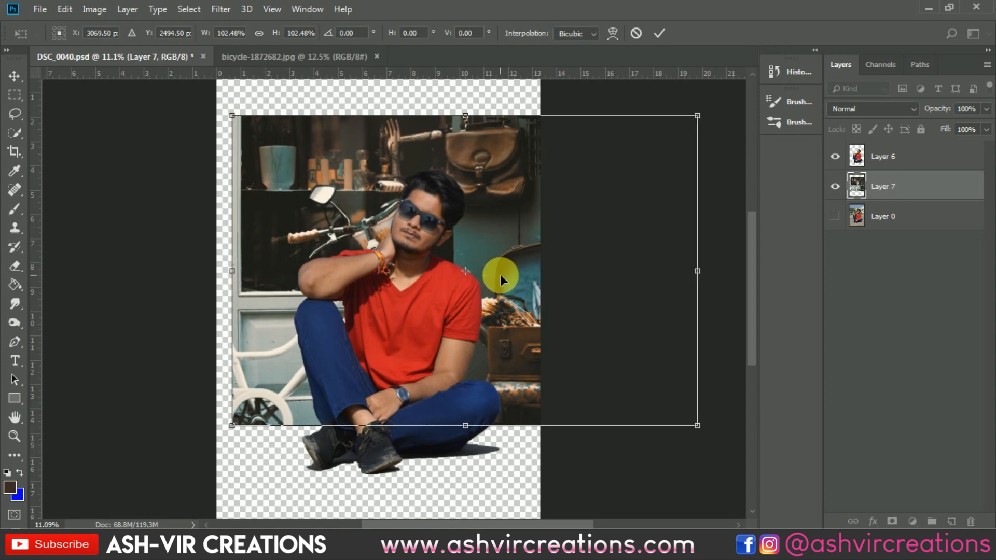
pyautogui.scroll(3, 500, 275)
pyautogui.moveTo(519, 285); pyautogui.dragTo(484, 249)
pyautogui.scroll(-2, 479, 275)
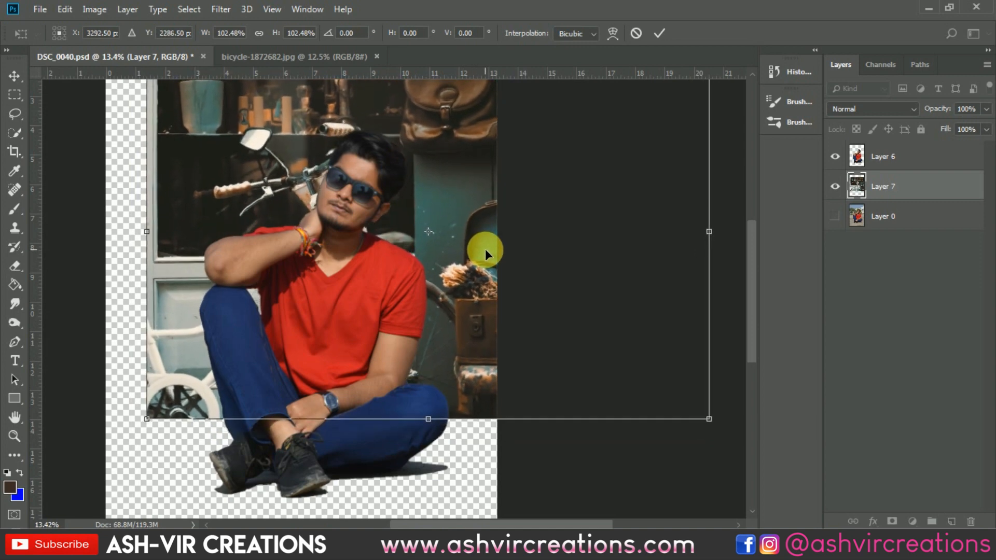
pyautogui.scroll(-4, 456, 207)
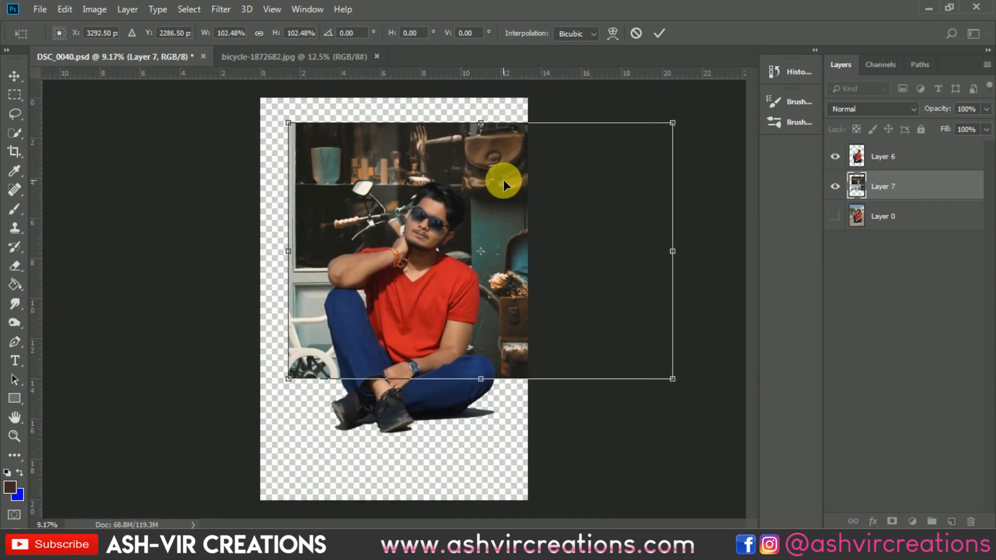
pyautogui.scroll(2, 503, 182)
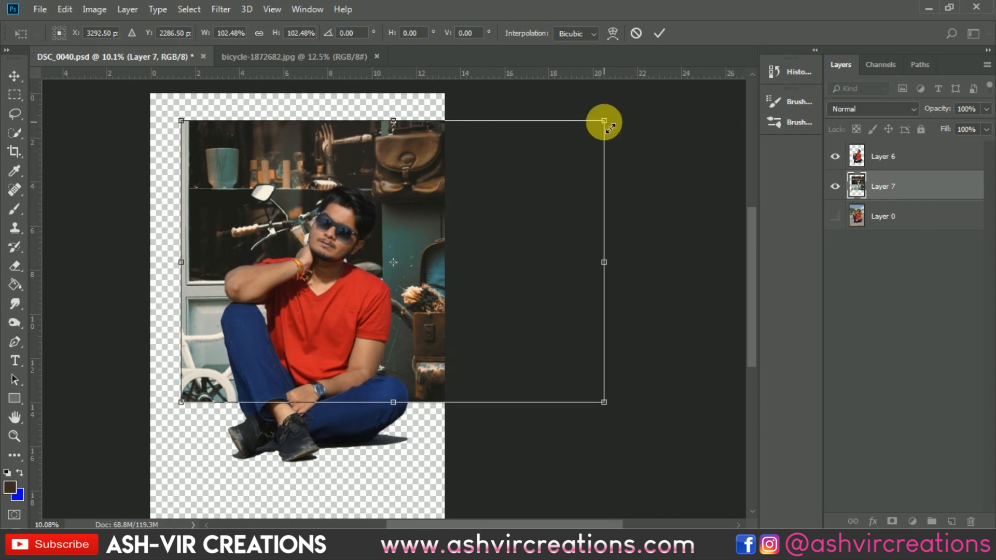
# Scale the bicycle photo to about 105.4%, position it at X 3337.5 px, Y 2240.5 px and commit the transform.
pyautogui.moveTo(610, 128); pyautogui.dragTo(630, 125)
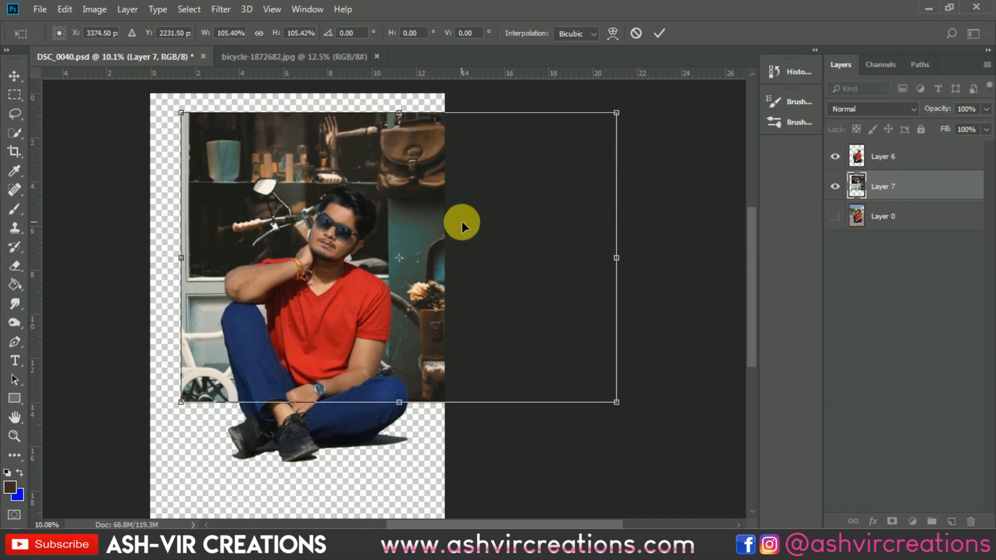
pyautogui.scroll(4, 461, 221)
pyautogui.moveTo(436, 234); pyautogui.dragTo(440, 190)
pyautogui.moveTo(432, 238); pyautogui.dragTo(427, 250)
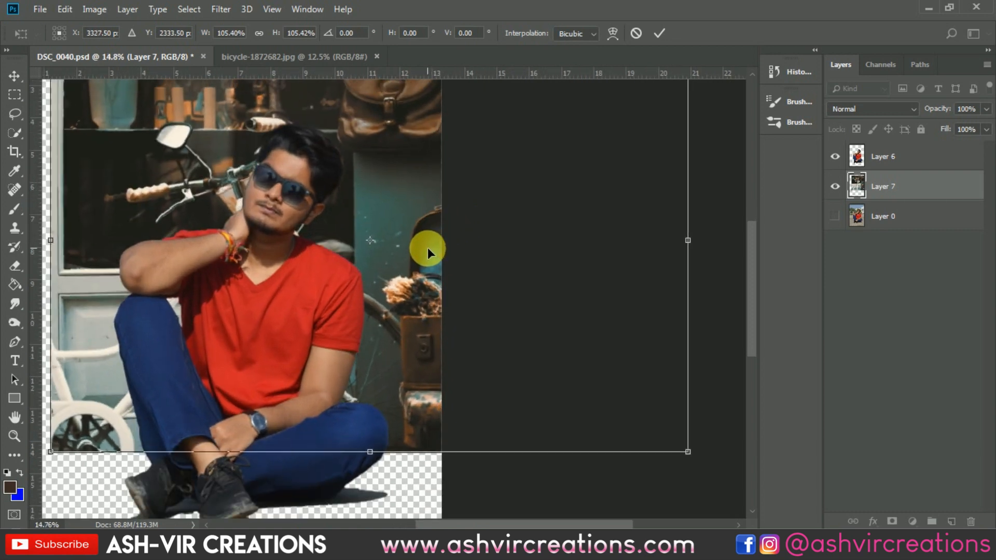
pyautogui.scroll(-4, 322, 262)
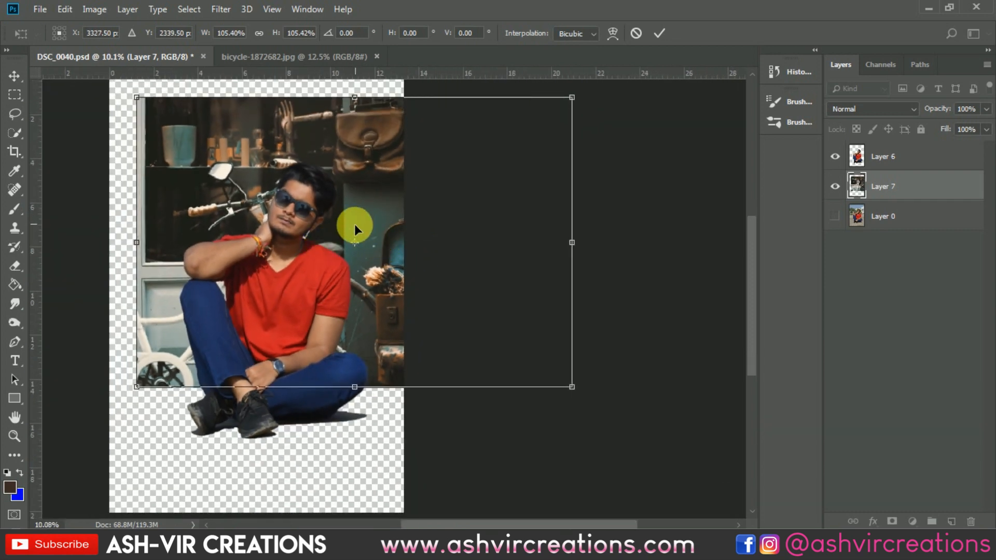
pyautogui.moveTo(360, 228)
pyautogui.mouseDown()
pyautogui.moveTo(348, 229)
pyautogui.moveTo(384, 229)
pyautogui.moveTo(381, 216)
pyautogui.moveTo(378, 226)
pyautogui.moveTo(369, 220)
pyautogui.mouseUp()
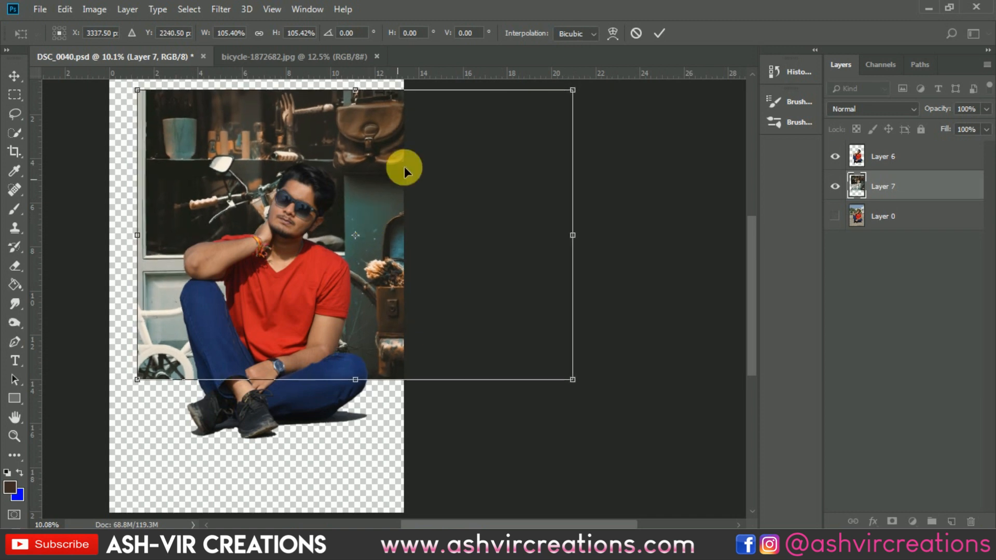
pyautogui.scroll(1, 487, 118)
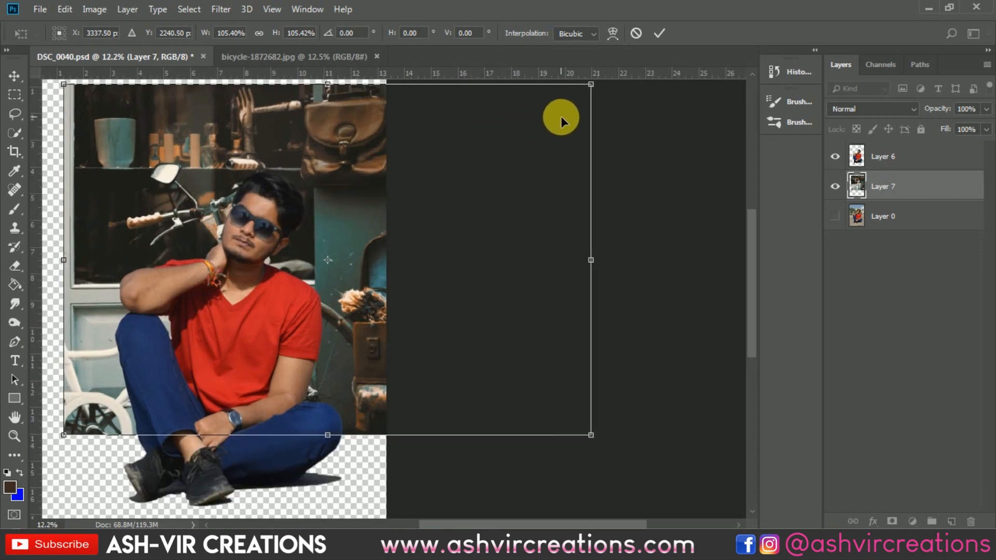
pyautogui.press('Return')
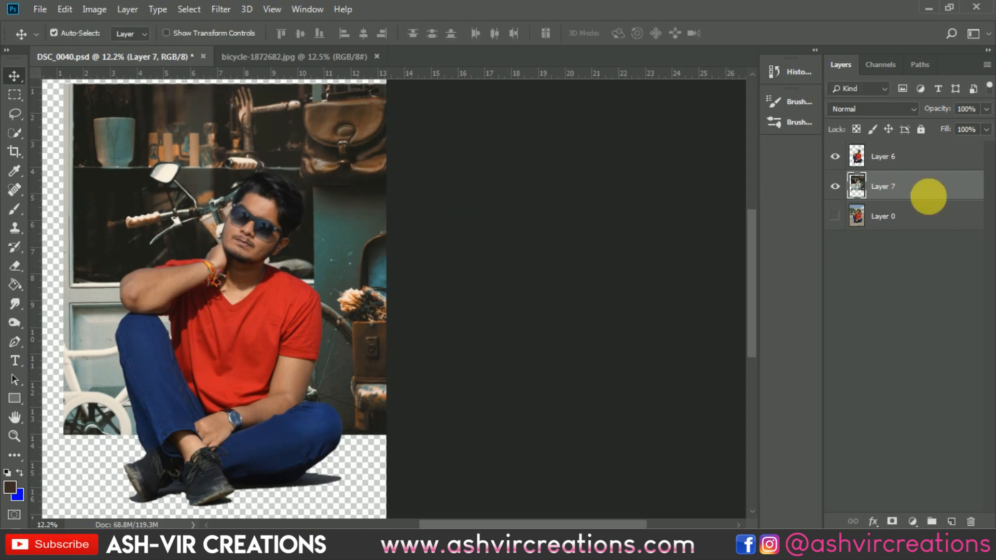
# Load the bicycle photo layer's outline as a selection and crop the canvas to it.
pyautogui.scroll(-1, 422, 300)
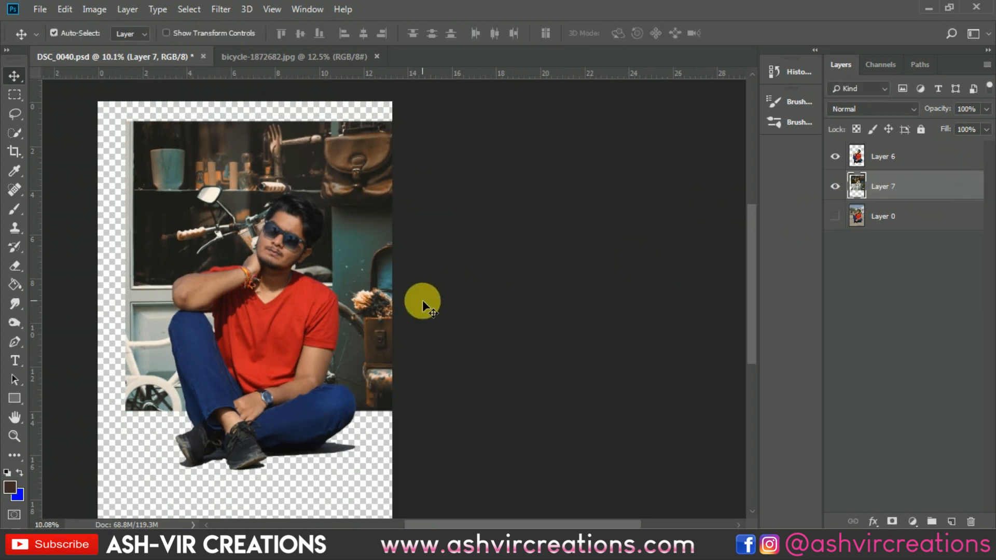
pyautogui.keyDown('ctrl'); pyautogui.click(866, 195); pyautogui.keyUp('ctrl')
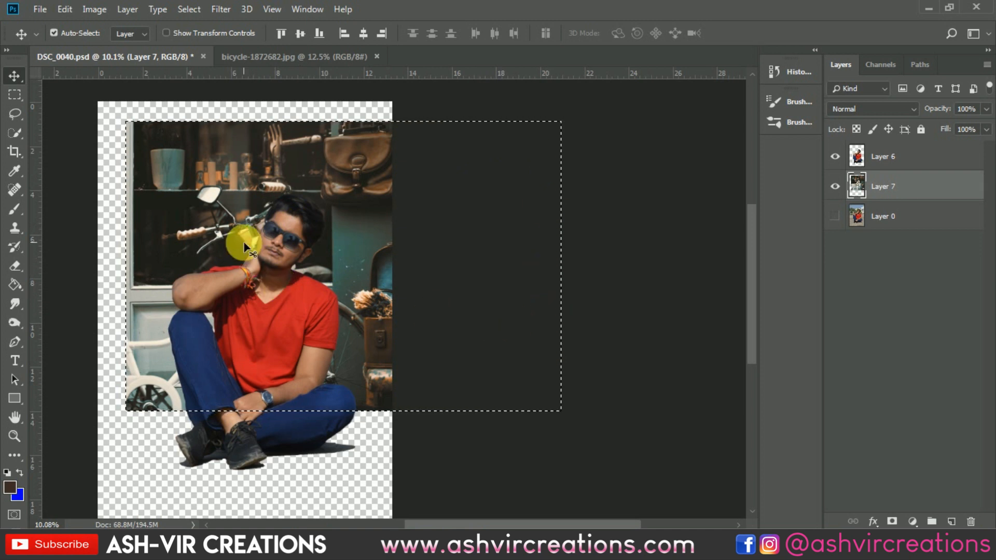
pyautogui.click(16, 149)
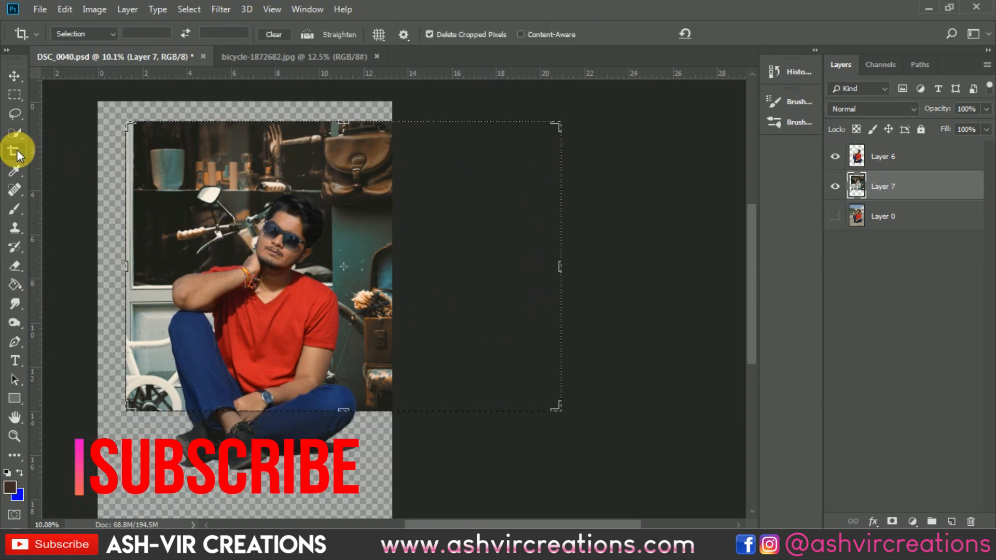
pyautogui.press('Return')
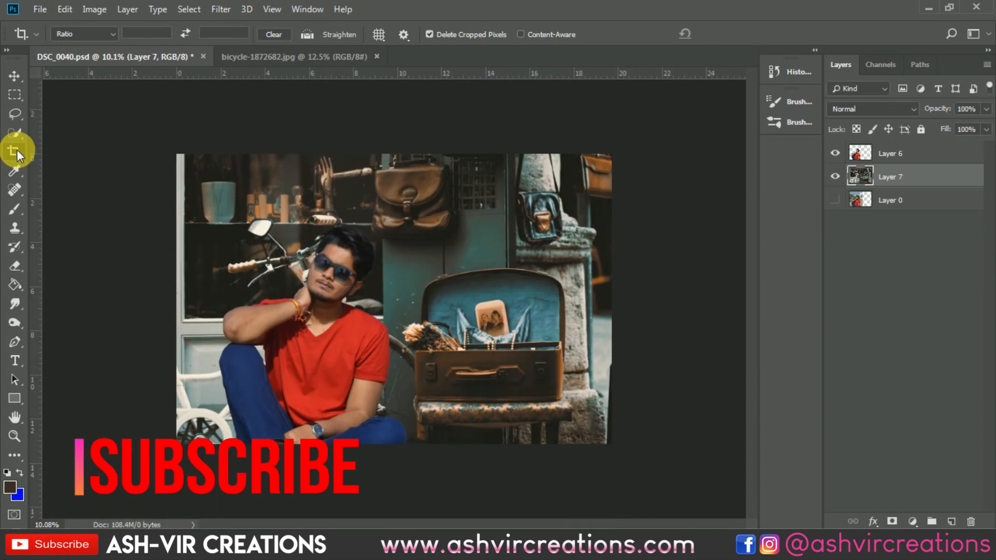
pyautogui.press('v')
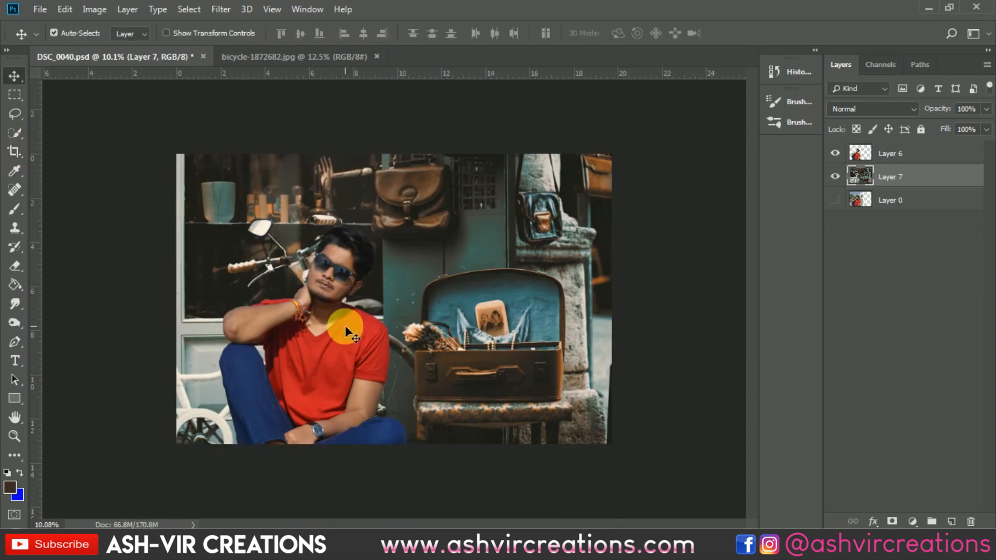
pyautogui.scroll(2, 344, 325)
pyautogui.scroll(3, 383, 441)
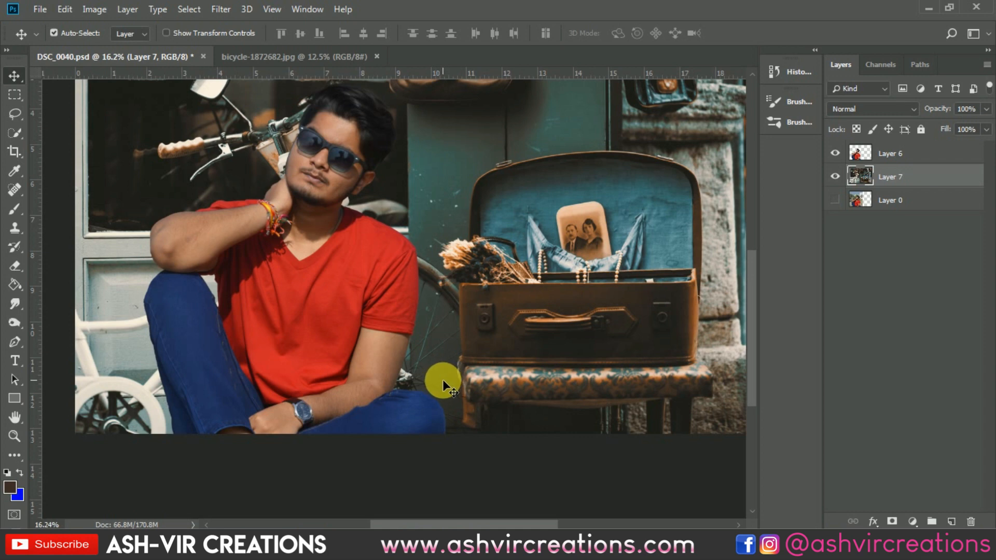
pyautogui.scroll(-2, 443, 378)
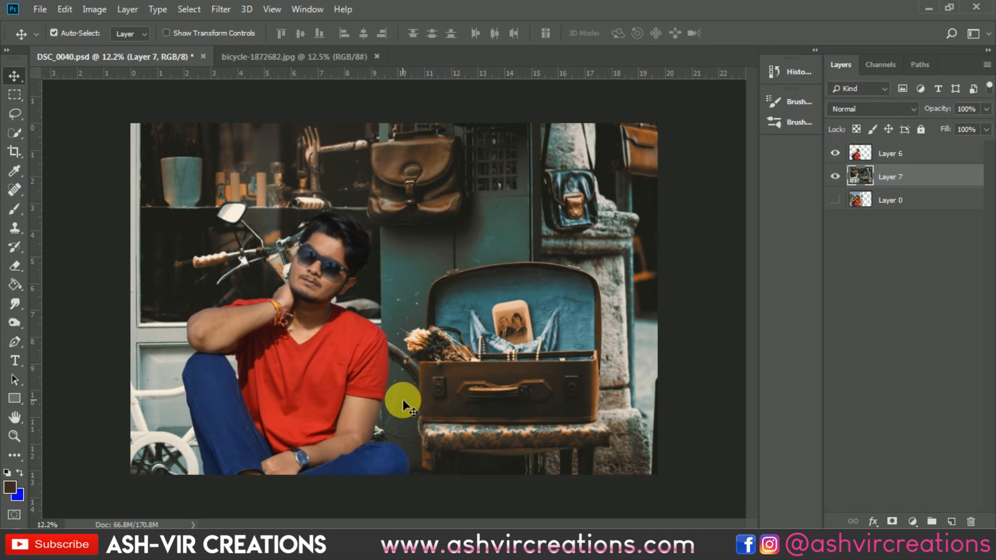
pyautogui.scroll(1, 402, 400)
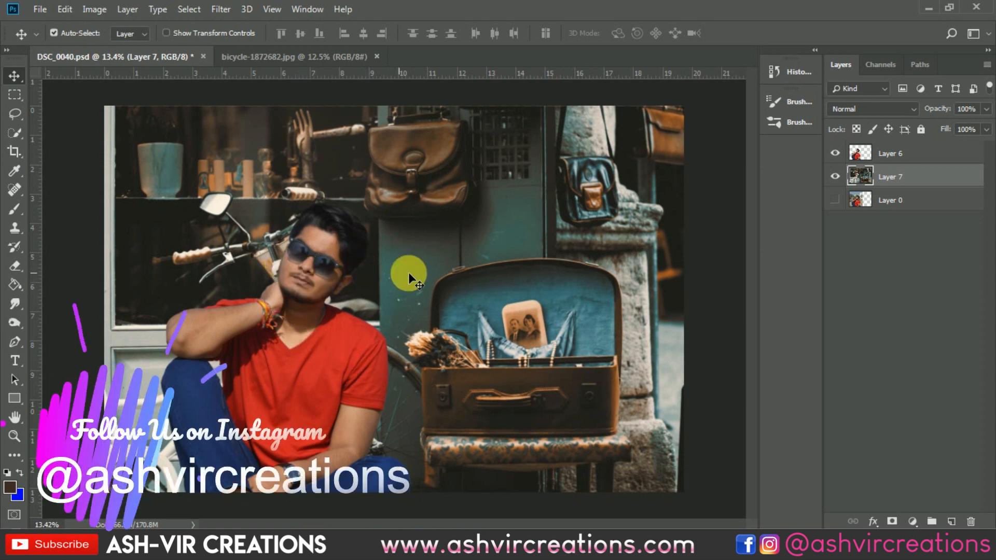
# Select the man's cutout layer and inspect how his edges and colours sit against the bicycle background.
pyautogui.click(928, 158)
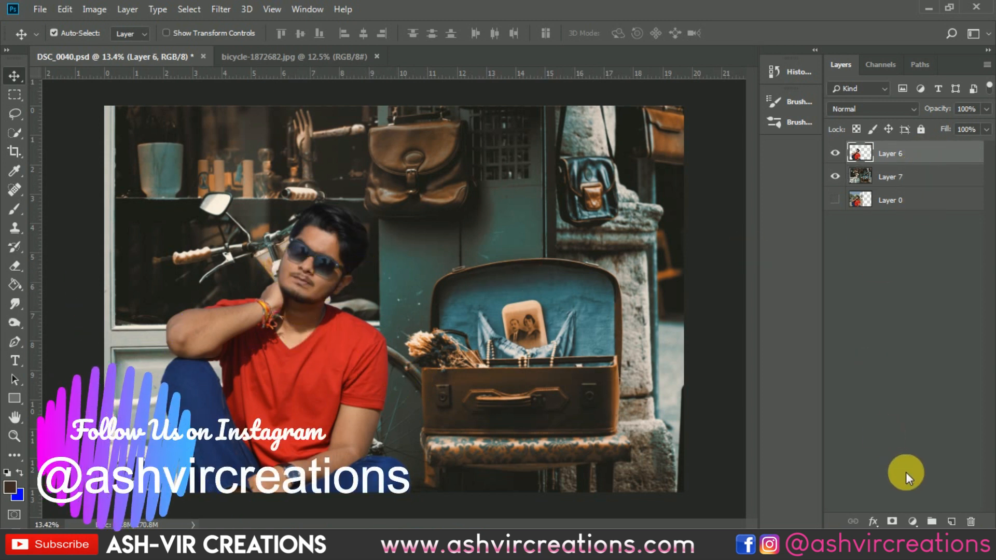
pyautogui.click(912, 520)
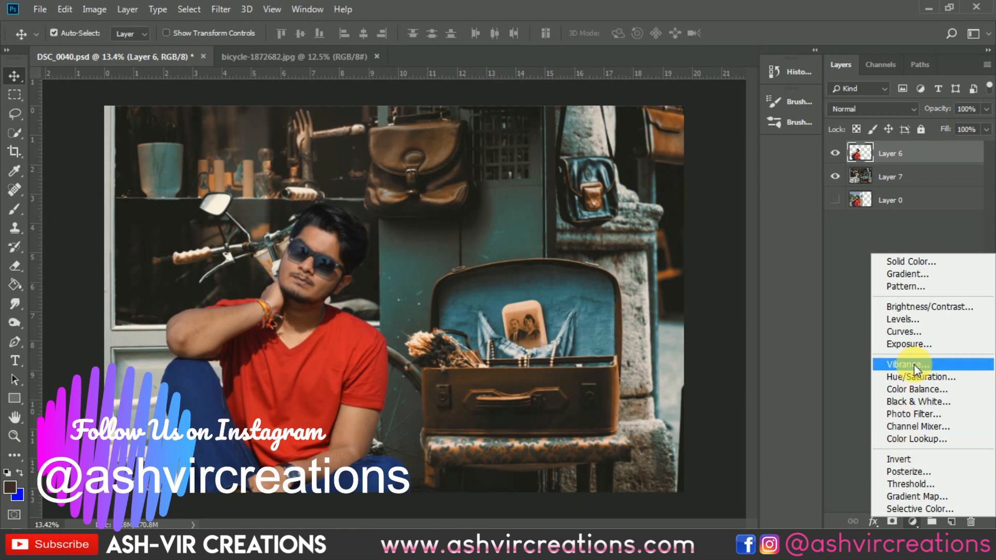
pyautogui.click(411, 398)
pyautogui.scroll(5, 363, 379)
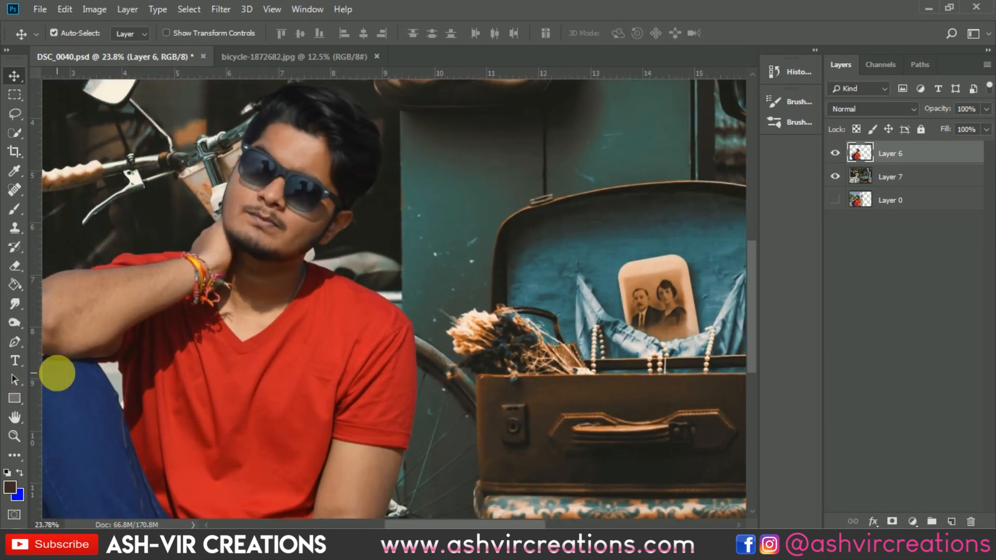
pyautogui.moveTo(142, 362); pyautogui.dragTo(320, 316)
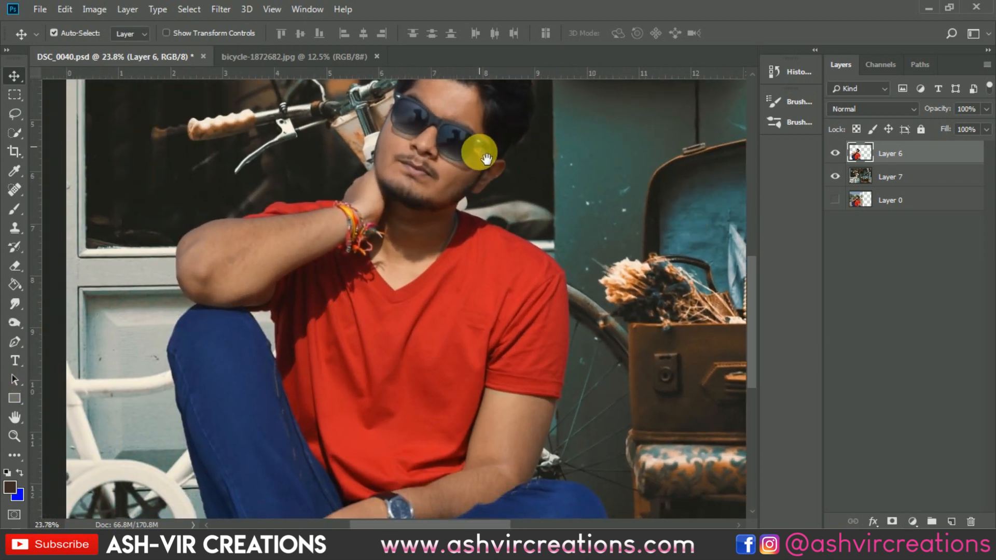
pyautogui.moveTo(480, 152); pyautogui.dragTo(497, 284)
pyautogui.scroll(-5, 495, 225)
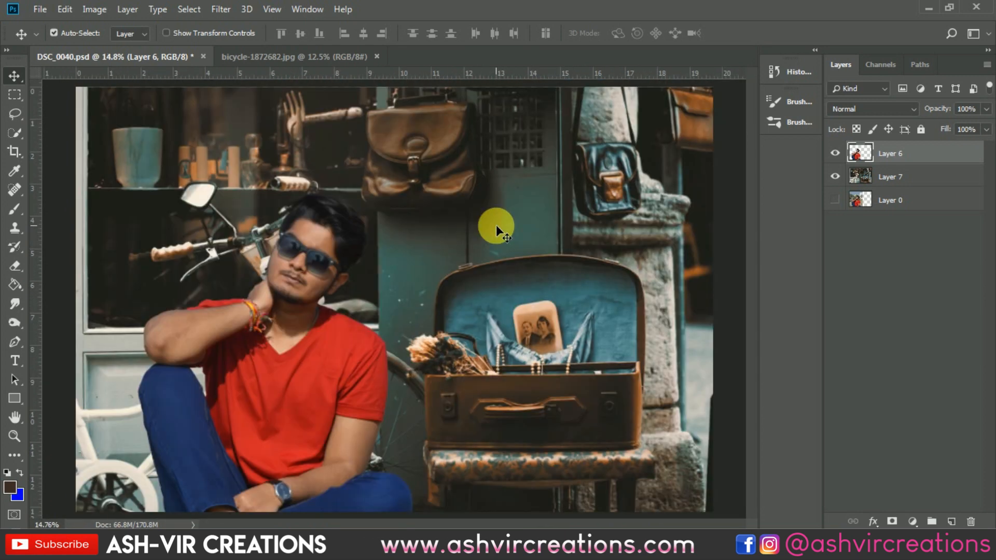
pyautogui.scroll(-1, 564, 263)
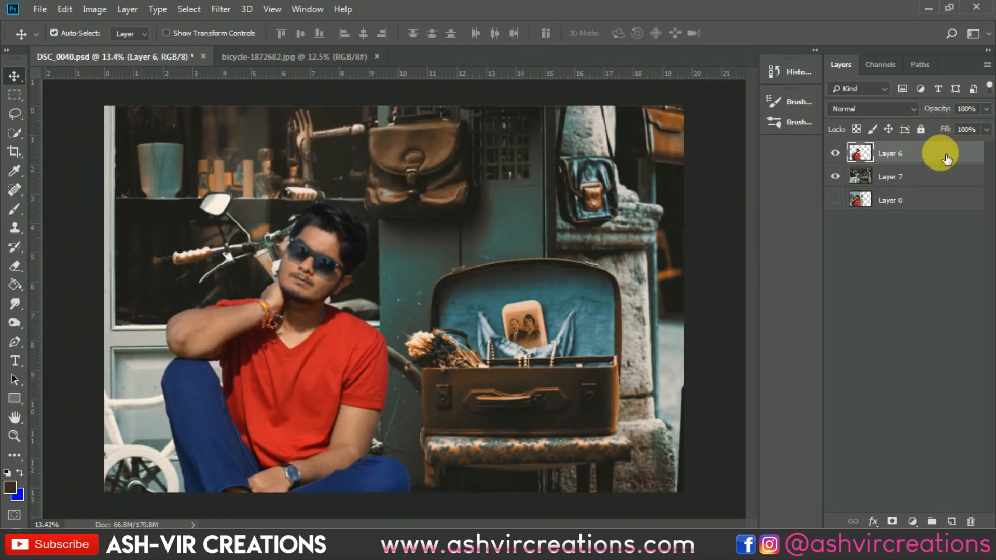
pyautogui.scroll(1, 366, 441)
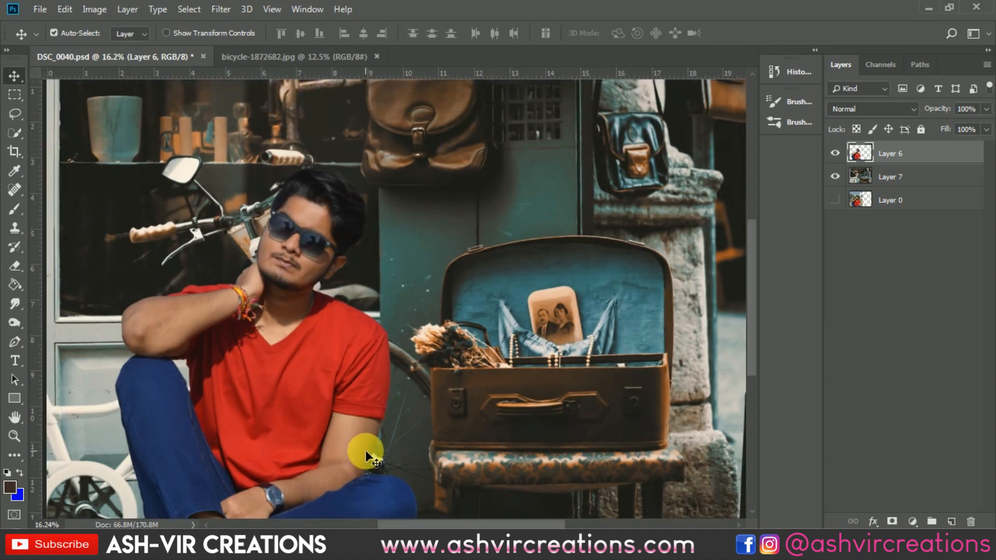
# Soften the cutout edge along the man's raised knee and jeans using the Blur tool with a 60 px brush at 74% strength.
pyautogui.click(14, 304)
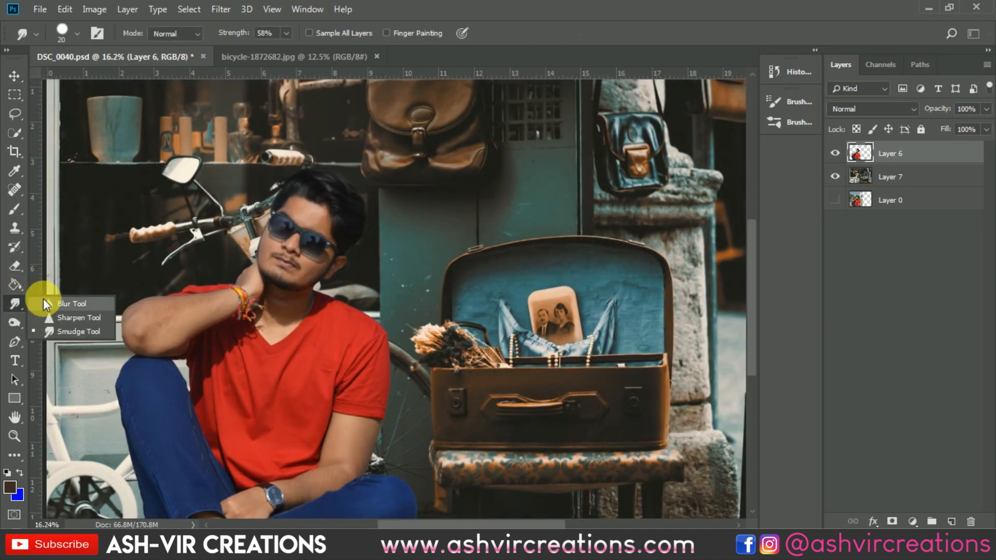
pyautogui.click(57, 297)
pyautogui.scroll(2, 140, 379)
pyautogui.scroll(2, 140, 379)
pyautogui.moveTo(185, 354); pyautogui.dragTo(299, 206)
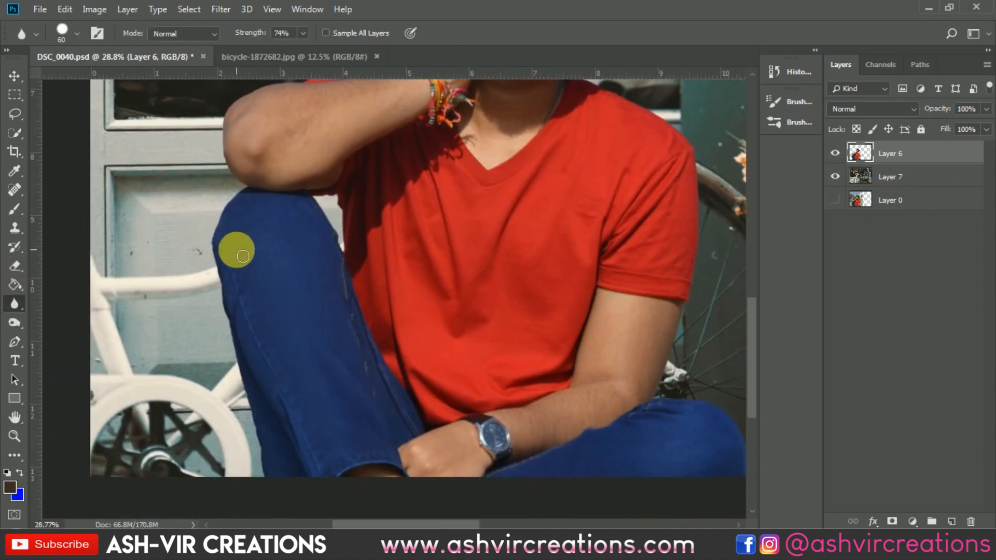
pyautogui.scroll(5, 242, 257)
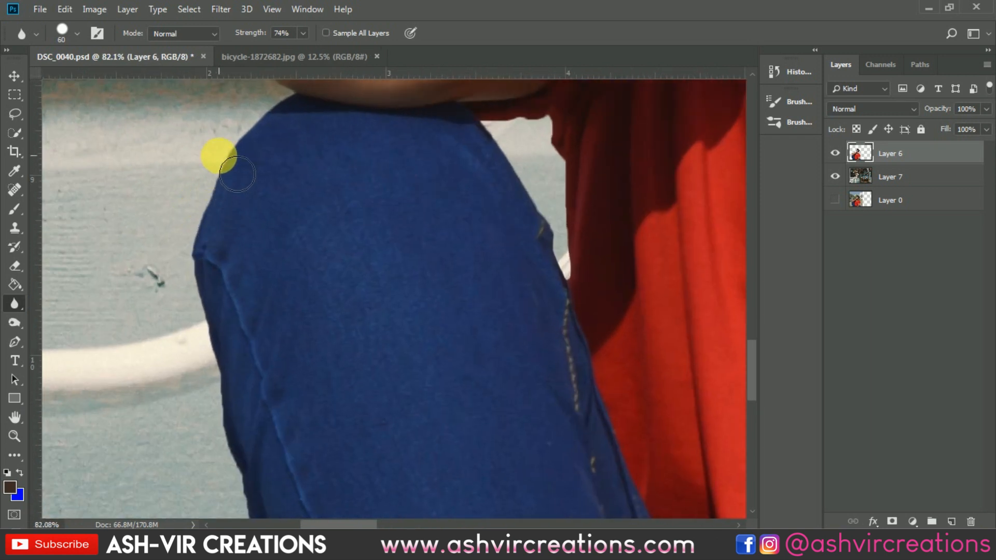
pyautogui.moveTo(217, 212)
pyautogui.mouseDown()
pyautogui.moveTo(206, 292)
pyautogui.moveTo(239, 467)
pyautogui.mouseUp()
pyautogui.moveTo(307, 410); pyautogui.dragTo(343, 135)
pyautogui.moveTo(268, 167); pyautogui.dragTo(288, 329)
pyautogui.moveTo(369, 337); pyautogui.dragTo(349, 98)
pyautogui.moveTo(286, 156)
pyautogui.mouseDown()
pyautogui.moveTo(354, 254)
pyautogui.moveTo(390, 483)
pyautogui.mouseUp()
pyautogui.moveTo(409, 241); pyautogui.dragTo(434, 540)
pyautogui.moveTo(395, 185); pyautogui.dragTo(444, 462)
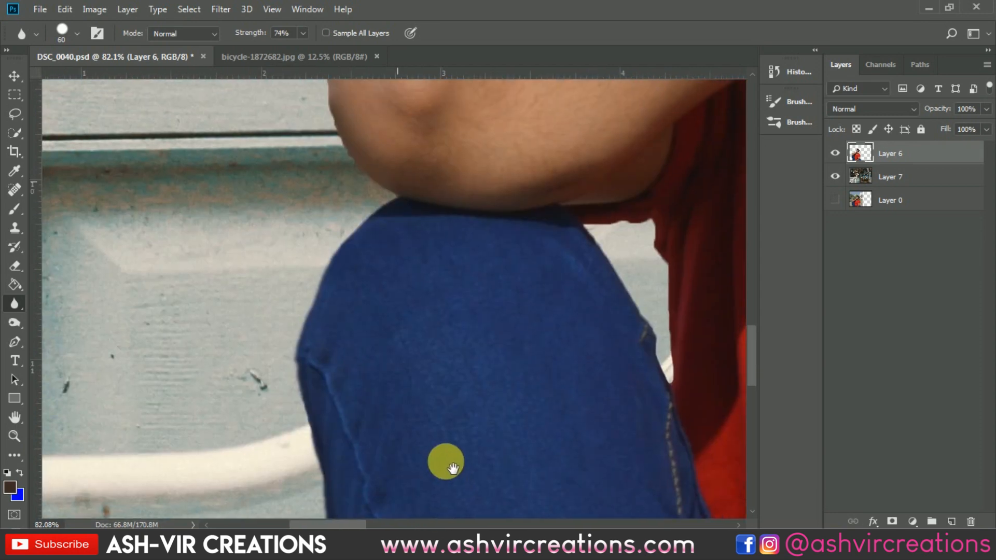
# Outline the uneven edge on the underside of the man's elbow with a closed Pen path and delete the enclosed area.
pyautogui.moveTo(394, 227); pyautogui.dragTo(426, 354)
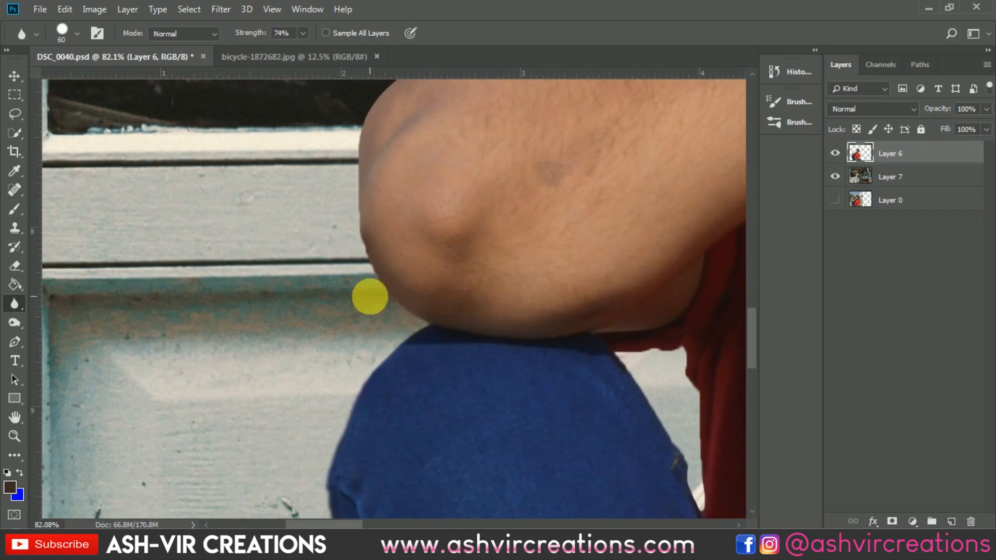
pyautogui.scroll(3, 383, 290)
pyautogui.press('p')
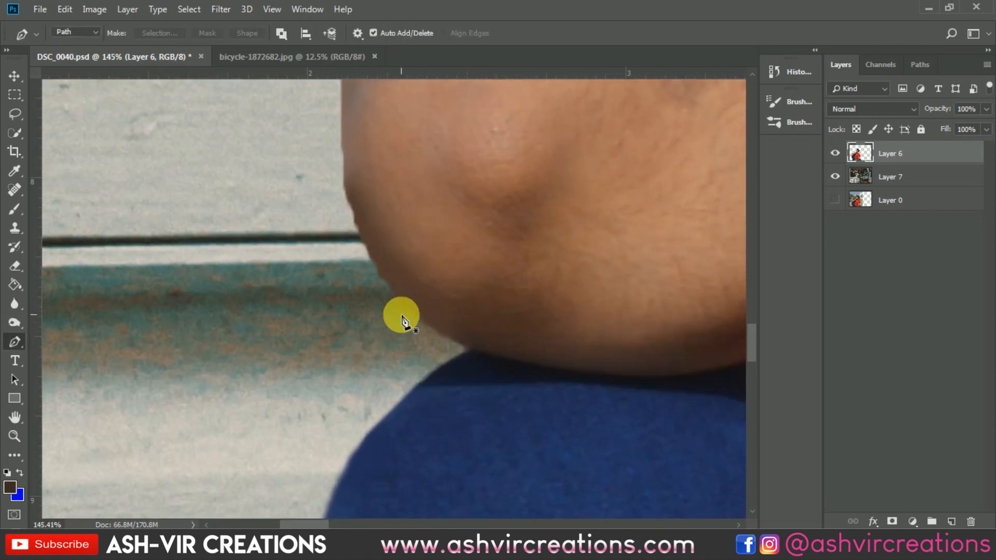
pyautogui.scroll(3, 402, 311)
pyautogui.click(411, 300)
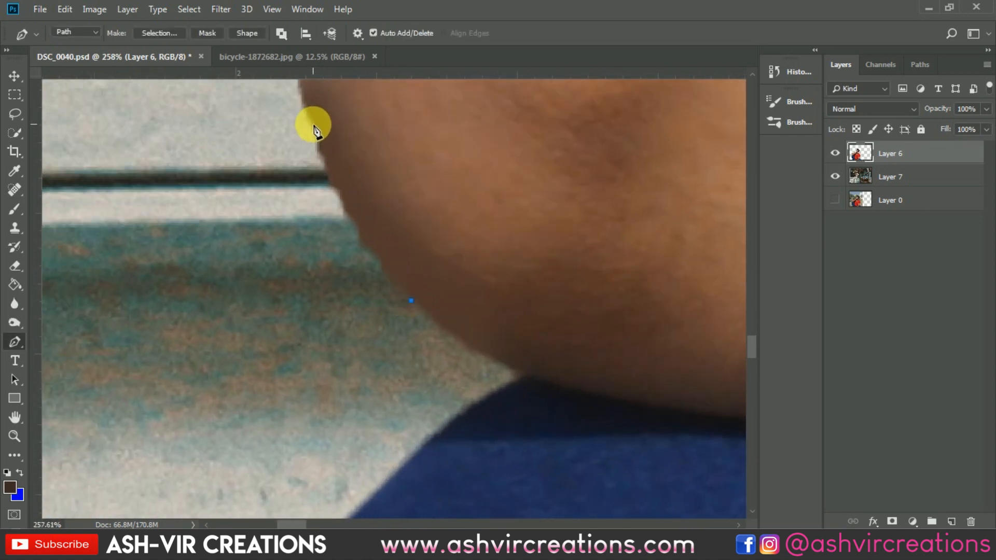
pyautogui.moveTo(304, 107); pyautogui.dragTo(269, 259)
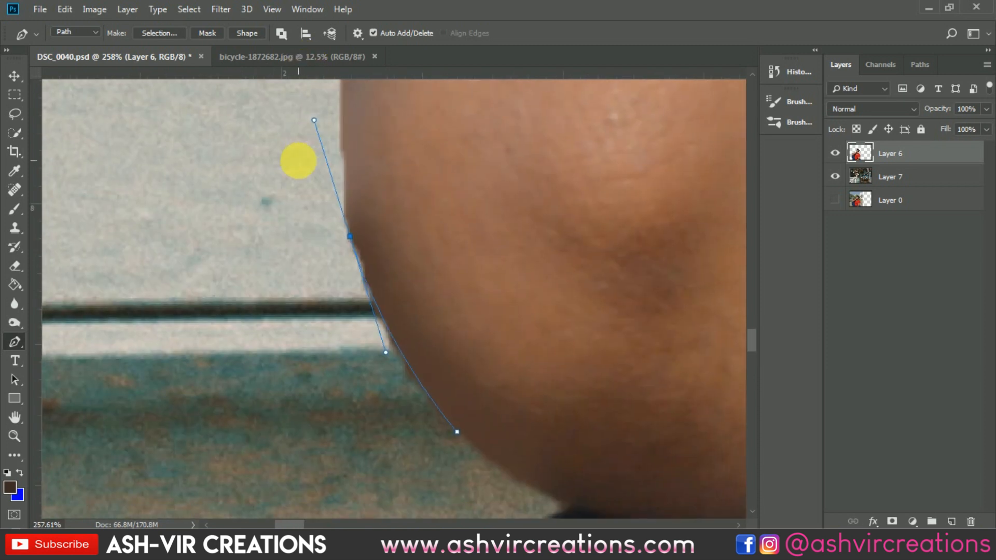
pyautogui.moveTo(282, 272); pyautogui.dragTo(285, 301)
pyautogui.moveTo(314, 382); pyautogui.dragTo(354, 411)
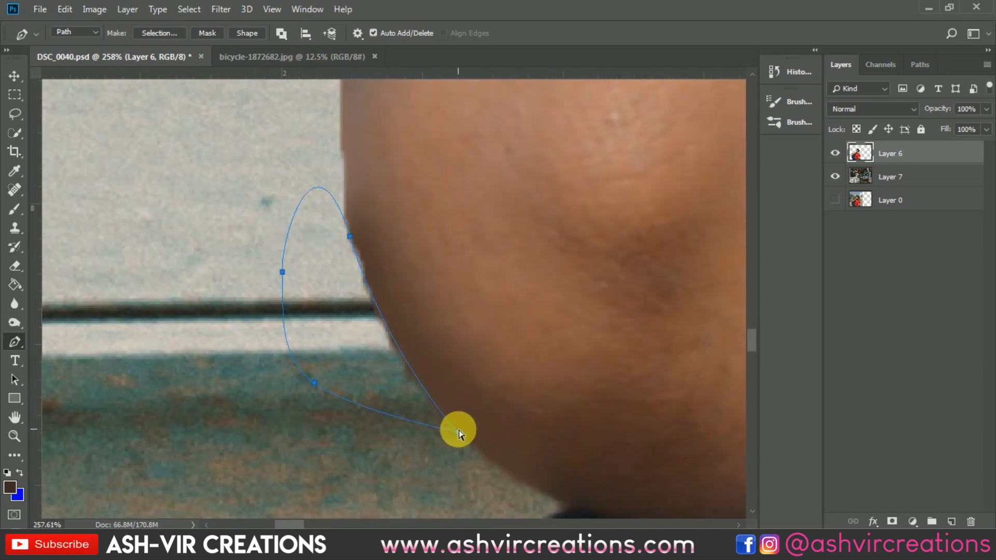
pyautogui.hotkey('ctrl', 'Return')
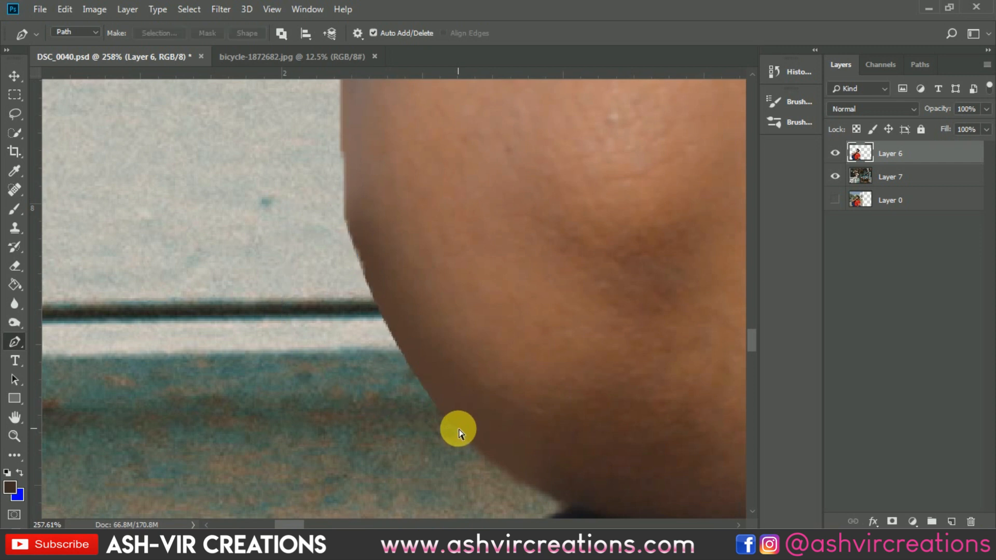
# Reduce the Blur tool's brush to 40 px and soften the cutout edge around the elbow.
pyautogui.click(19, 304)
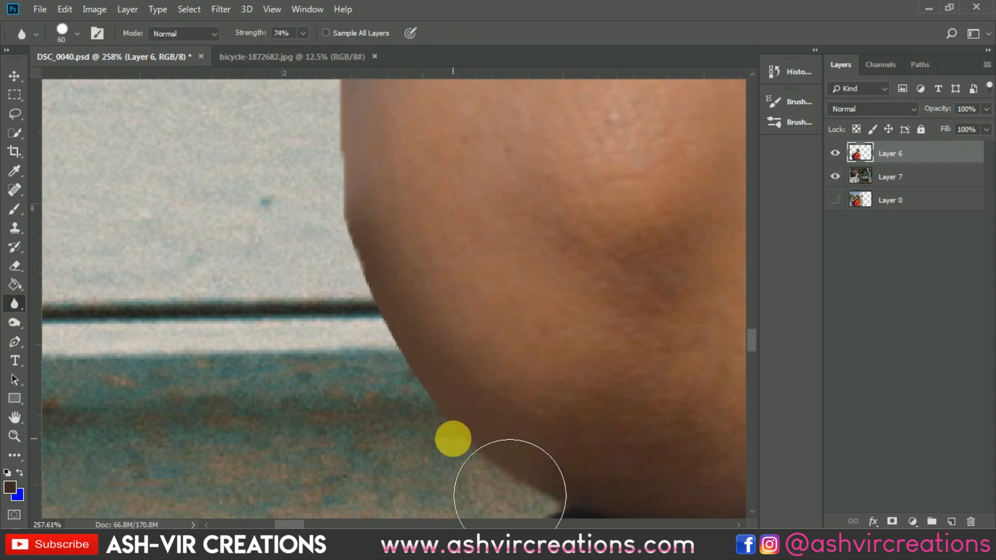
pyautogui.press('[')
pyautogui.moveTo(413, 413)
pyautogui.mouseDown()
pyautogui.moveTo(322, 205)
pyautogui.moveTo(424, 505)
pyautogui.mouseUp()
pyautogui.moveTo(361, 258)
pyautogui.mouseDown()
pyautogui.moveTo(423, 479)
pyautogui.moveTo(381, 158)
pyautogui.mouseUp()
pyautogui.scroll(-3, 363, 282)
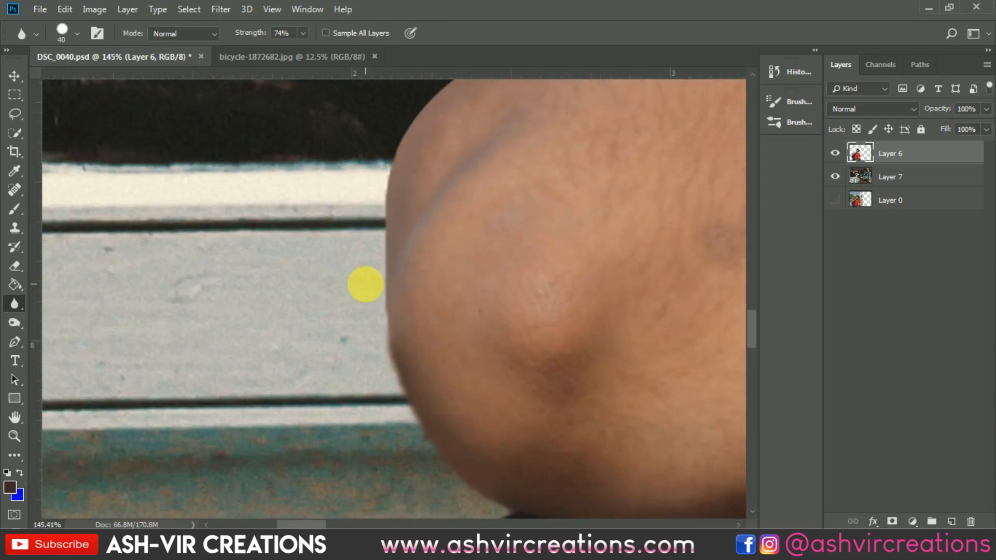
pyautogui.moveTo(374, 203)
pyautogui.mouseDown()
pyautogui.moveTo(375, 353)
pyautogui.moveTo(363, 389)
pyautogui.moveTo(400, 313)
pyautogui.moveTo(482, 258)
pyautogui.moveTo(198, 356)
pyautogui.moveTo(259, 316)
pyautogui.moveTo(360, 286)
pyautogui.moveTo(475, 282)
pyautogui.moveTo(133, 460)
pyautogui.moveTo(136, 449)
pyautogui.mouseUp()
# Set the Blur tool to a 30 px brush at 45% strength and soften the cutout edge along the raised forearm and red sleeve.
pyautogui.press('[')
pyautogui.press('[')
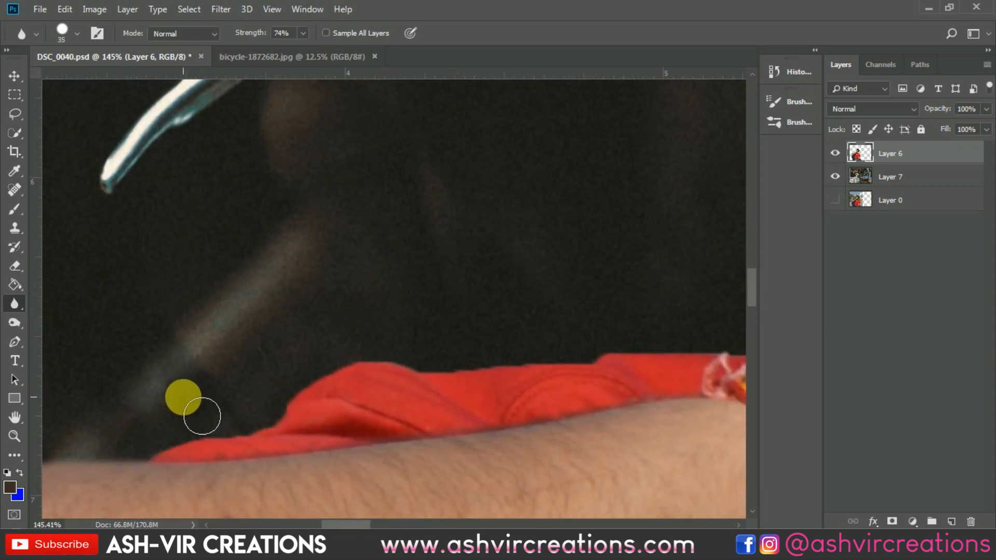
pyautogui.moveTo(253, 34); pyautogui.dragTo(233, 36)
pyautogui.moveTo(202, 521)
pyautogui.mouseDown()
pyautogui.moveTo(187, 459)
pyautogui.moveTo(263, 443)
pyautogui.moveTo(365, 385)
pyautogui.moveTo(410, 373)
pyautogui.moveTo(560, 363)
pyautogui.mouseUp()
pyautogui.moveTo(340, 403)
pyautogui.mouseDown()
pyautogui.moveTo(40, 418)
pyautogui.moveTo(49, 416)
pyautogui.mouseUp()
pyautogui.moveTo(249, 401)
pyautogui.mouseDown()
pyautogui.moveTo(468, 373)
pyautogui.moveTo(517, 312)
pyautogui.moveTo(440, 456)
pyautogui.moveTo(561, 383)
pyautogui.moveTo(480, 497)
pyautogui.moveTo(472, 462)
pyautogui.moveTo(480, 363)
pyautogui.mouseUp()
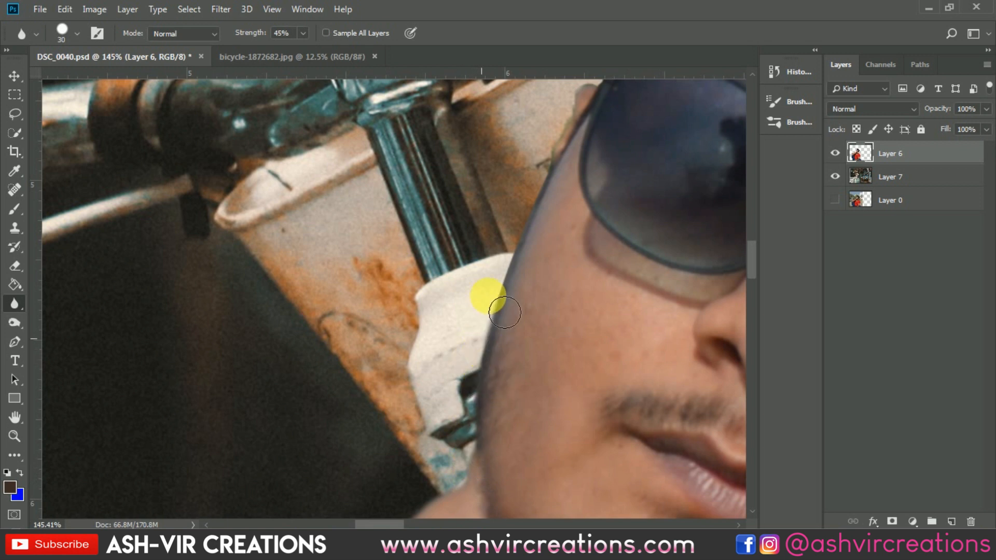
# Soften the cutout edge around the man's cheek, hair and ear with the Blur tool.
pyautogui.moveTo(504, 312)
pyautogui.mouseDown()
pyautogui.moveTo(568, 156)
pyautogui.moveTo(427, 412)
pyautogui.moveTo(476, 285)
pyautogui.moveTo(417, 397)
pyautogui.mouseUp()
pyautogui.moveTo(497, 380); pyautogui.dragTo(287, 469)
pyautogui.moveTo(500, 215); pyautogui.dragTo(9, 302)
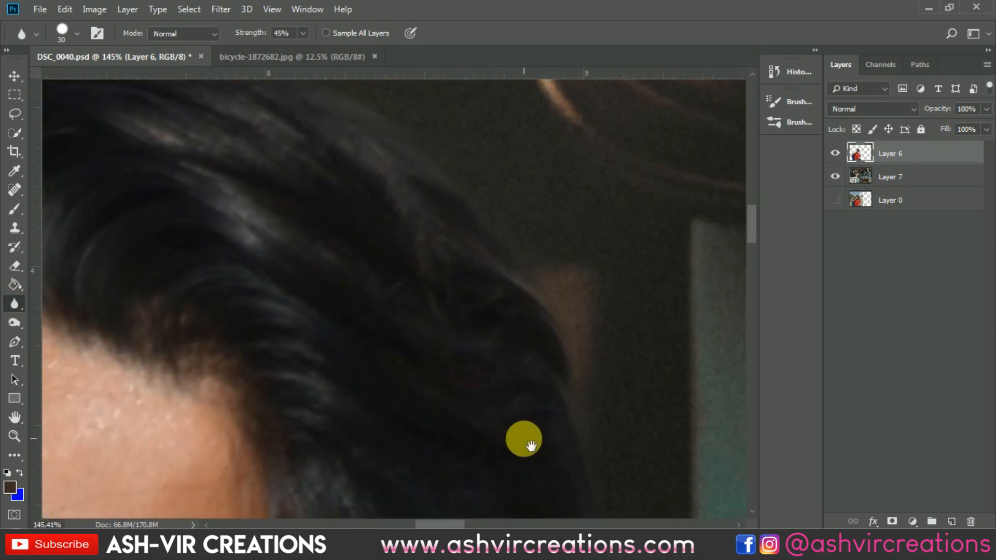
pyautogui.moveTo(524, 439); pyautogui.dragTo(389, 105)
pyautogui.moveTo(350, 294); pyautogui.dragTo(520, 40)
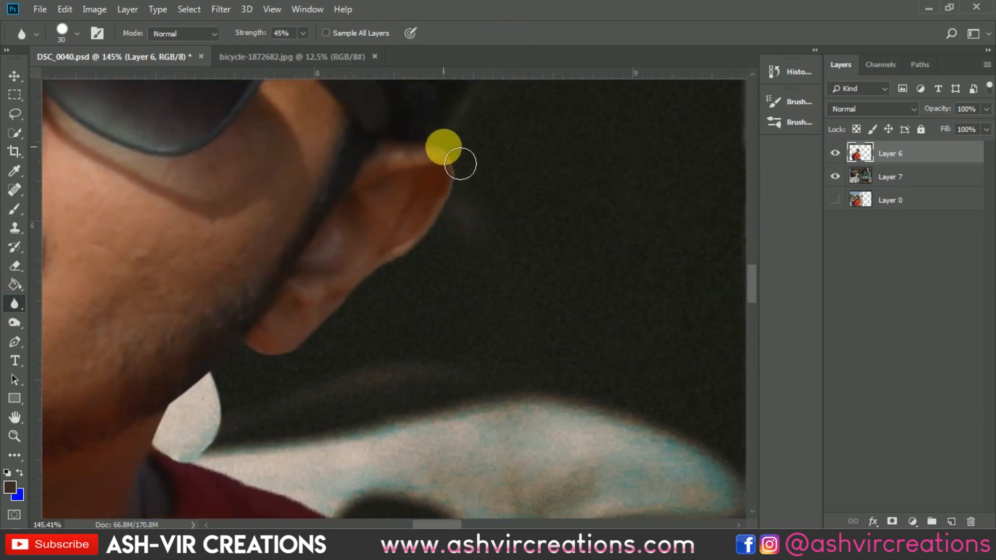
pyautogui.moveTo(460, 164)
pyautogui.mouseDown()
pyautogui.moveTo(472, 227)
pyautogui.moveTo(307, 371)
pyautogui.moveTo(267, 360)
pyautogui.moveTo(369, 160)
pyautogui.moveTo(342, 228)
pyautogui.moveTo(296, 255)
pyautogui.moveTo(276, 294)
pyautogui.moveTo(296, 316)
pyautogui.moveTo(392, 348)
pyautogui.moveTo(593, 444)
pyautogui.moveTo(289, 141)
pyautogui.moveTo(289, 194)
pyautogui.moveTo(260, 236)
pyautogui.moveTo(452, 337)
pyautogui.moveTo(563, 430)
pyautogui.moveTo(624, 455)
pyautogui.moveTo(542, 213)
pyautogui.moveTo(534, 302)
pyautogui.moveTo(550, 304)
pyautogui.moveTo(548, 455)
pyautogui.moveTo(600, 454)
pyautogui.moveTo(535, 160)
pyautogui.moveTo(499, 191)
pyautogui.moveTo(504, 467)
pyautogui.moveTo(540, 219)
pyautogui.moveTo(490, 219)
pyautogui.moveTo(485, 175)
pyautogui.mouseUp()
pyautogui.moveTo(467, 111)
pyautogui.mouseDown()
pyautogui.moveTo(438, 372)
pyautogui.moveTo(402, 436)
pyautogui.moveTo(493, 211)
pyautogui.mouseUp()
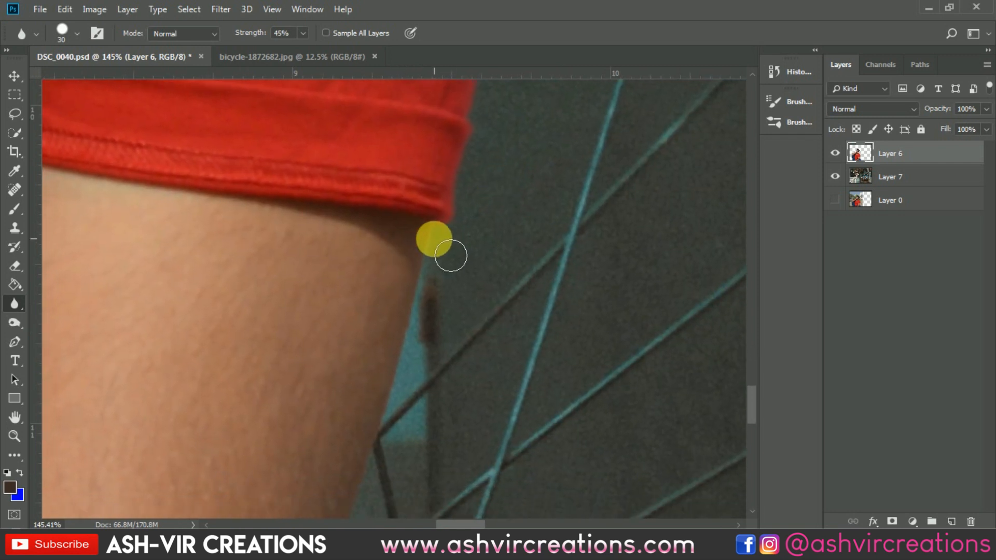
# Soften the cutout edge down the sleeve hem, the lowered arm and the blue jeans of the resting leg.
pyautogui.moveTo(433, 233)
pyautogui.mouseDown()
pyautogui.moveTo(430, 366)
pyautogui.moveTo(449, 366)
pyautogui.moveTo(504, 192)
pyautogui.moveTo(497, 181)
pyautogui.moveTo(415, 409)
pyautogui.moveTo(446, 374)
pyautogui.moveTo(477, 232)
pyautogui.moveTo(508, 405)
pyautogui.moveTo(559, 399)
pyautogui.moveTo(684, 418)
pyautogui.moveTo(556, 344)
pyautogui.moveTo(277, 247)
pyautogui.moveTo(293, 272)
pyautogui.moveTo(375, 332)
pyautogui.moveTo(420, 424)
pyautogui.mouseUp()
pyautogui.moveTo(482, 432); pyautogui.dragTo(473, 206)
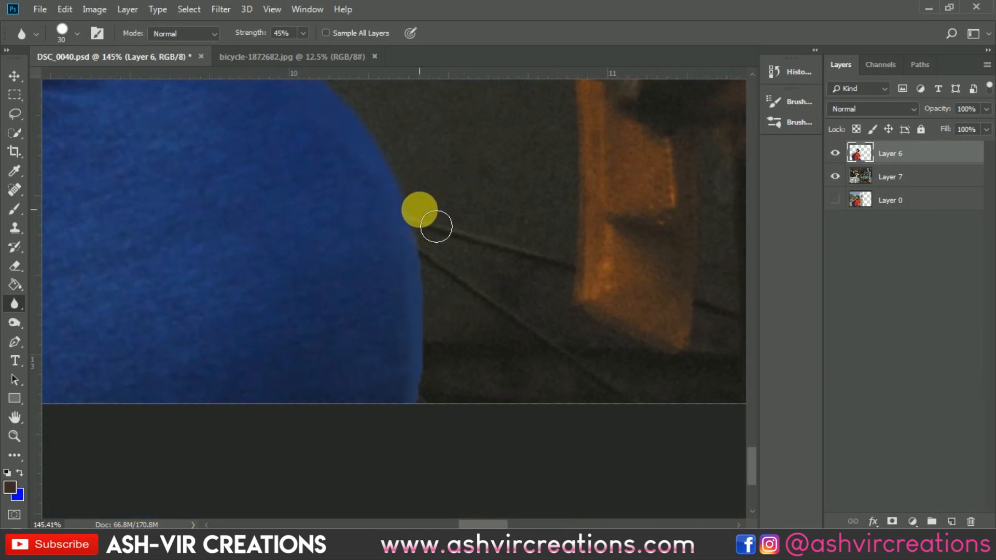
pyautogui.scroll(-8, 458, 364)
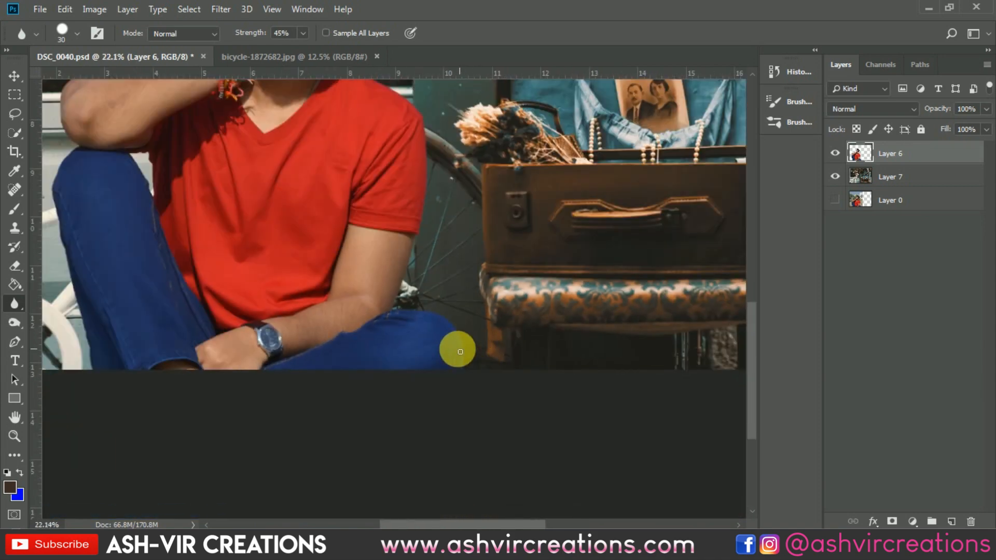
# Blur the cutout edges of the small gap between the raised knee and the red shirt.
pyautogui.scroll(6, 46, 138)
pyautogui.moveTo(286, 147); pyautogui.dragTo(324, 240)
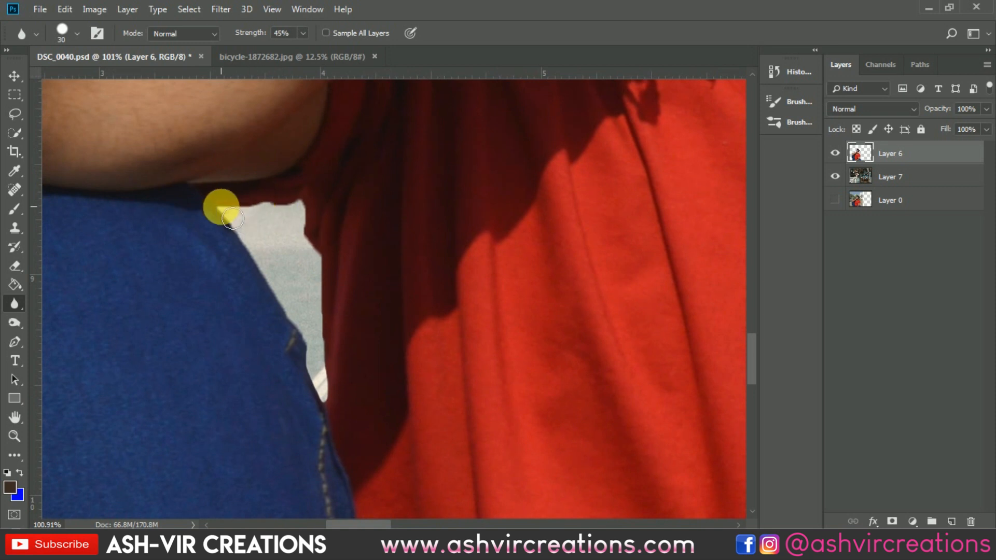
pyautogui.moveTo(232, 218)
pyautogui.mouseDown()
pyautogui.moveTo(313, 220)
pyautogui.moveTo(336, 409)
pyautogui.moveTo(252, 244)
pyautogui.mouseUp()
pyautogui.scroll(-10, 381, 268)
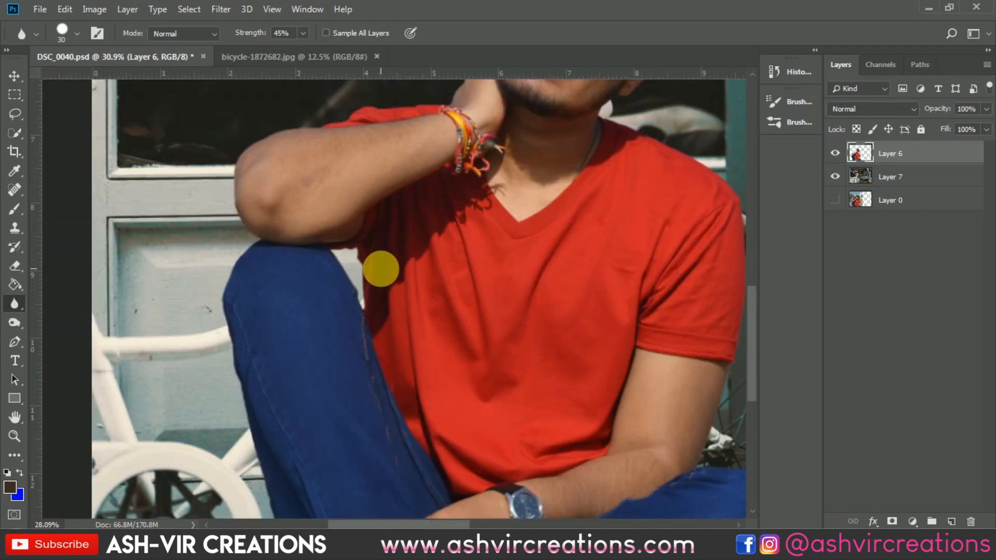
# Add a Curves adjustment layer and clip it to the man's cutout layer.
pyautogui.hotkey('ctrl', '0')
pyautogui.scroll(-1, 381, 267)
pyautogui.scroll(2, 318, 248)
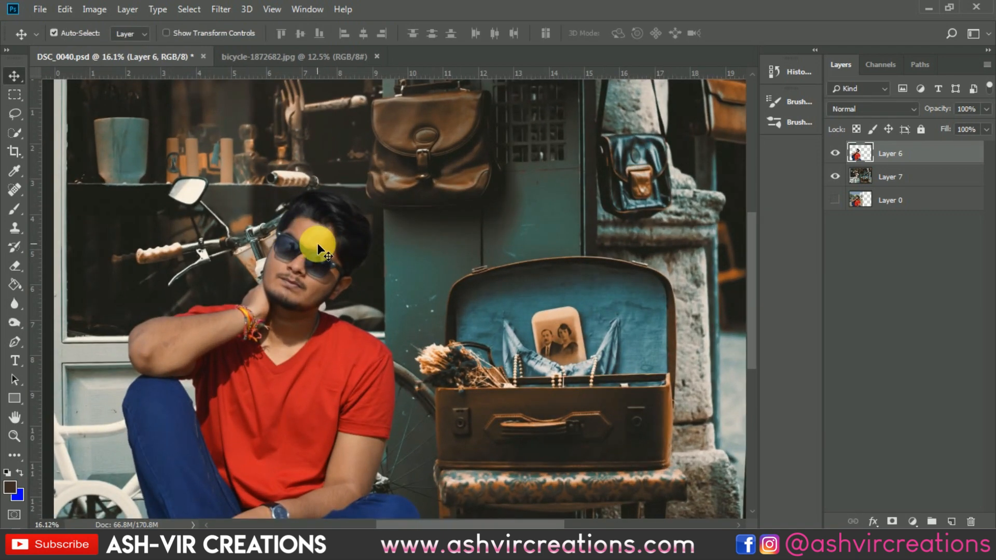
pyautogui.scroll(-1, 316, 257)
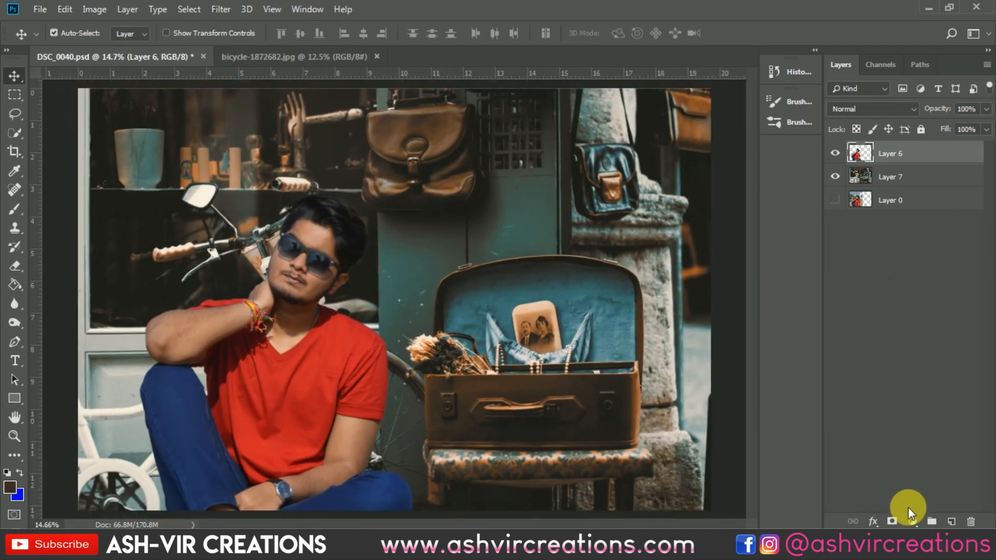
pyautogui.click(533, 374)
pyautogui.click(913, 522)
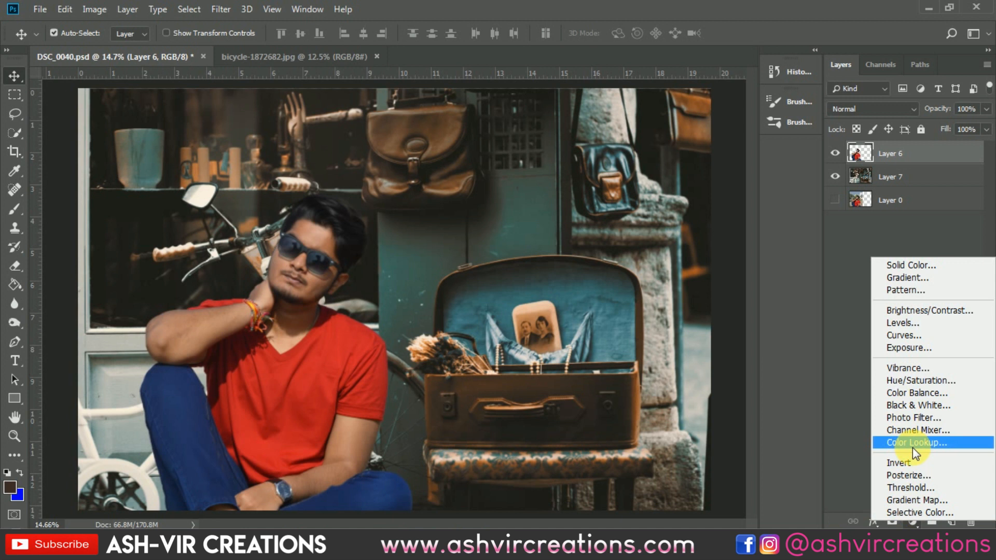
pyautogui.click(911, 340)
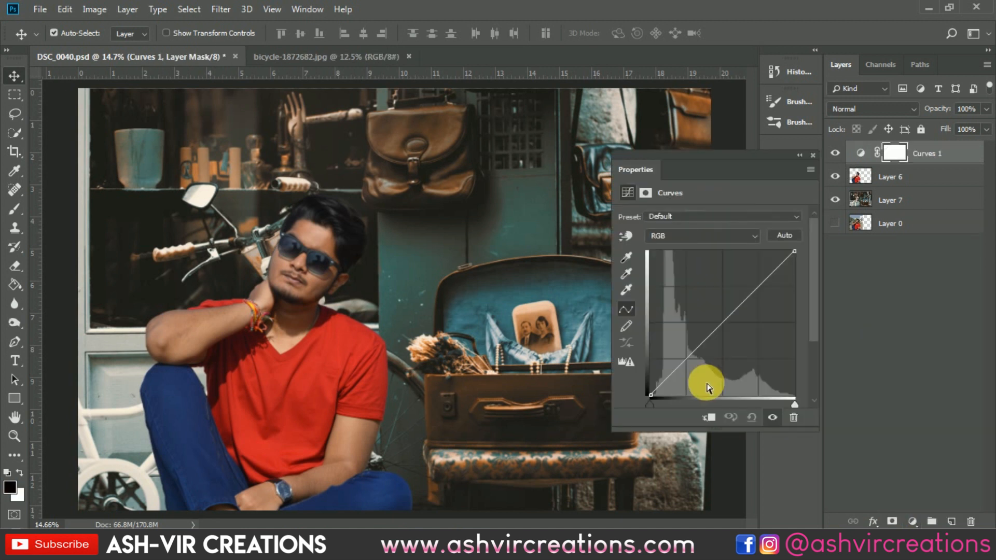
pyautogui.click(710, 418)
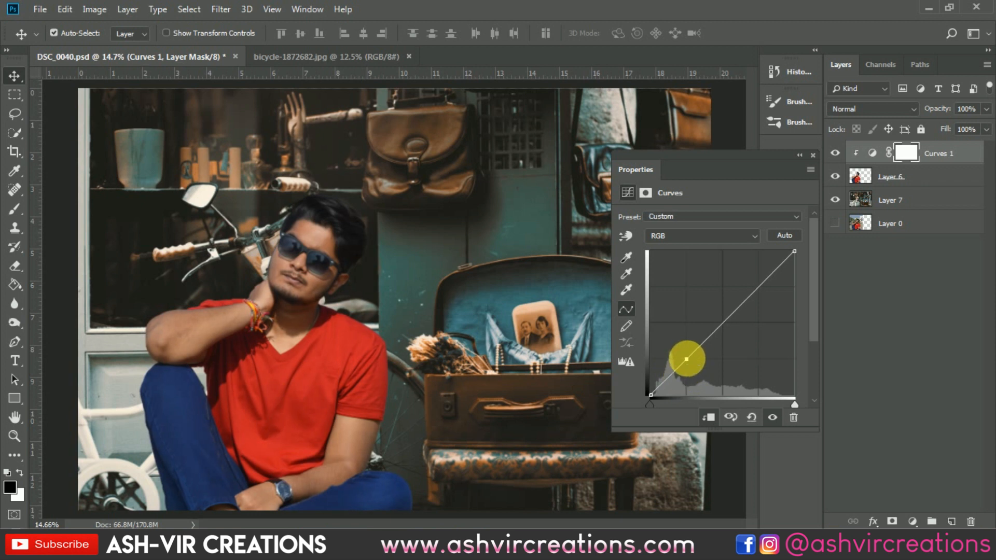
# Anchor the RGB curve in its highlights and raise the black point slightly to fade the man's shadows.
pyautogui.click(759, 288)
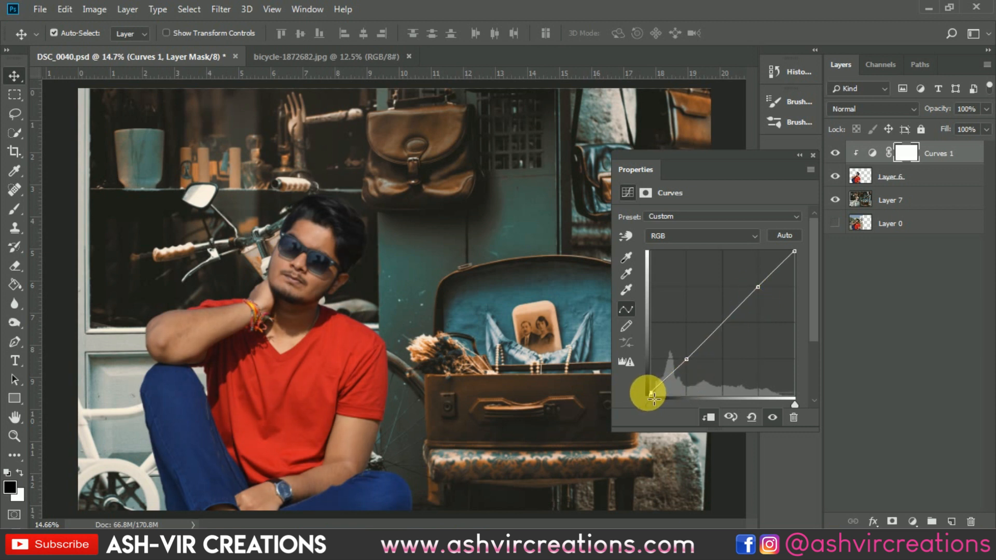
pyautogui.moveTo(653, 398); pyautogui.dragTo(644, 392)
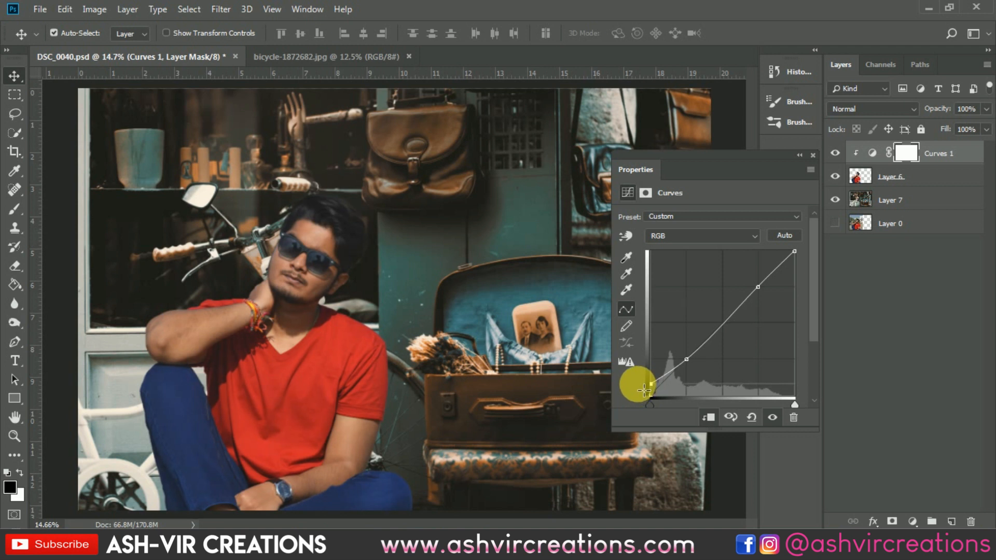
pyautogui.moveTo(642, 386); pyautogui.dragTo(640, 412)
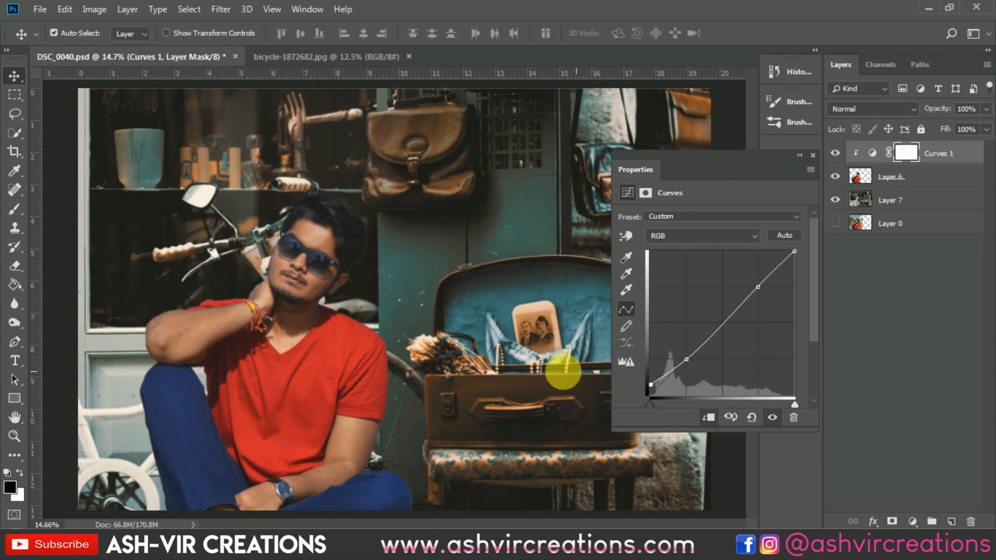
pyautogui.scroll(-3, 463, 326)
pyautogui.scroll(2, 320, 367)
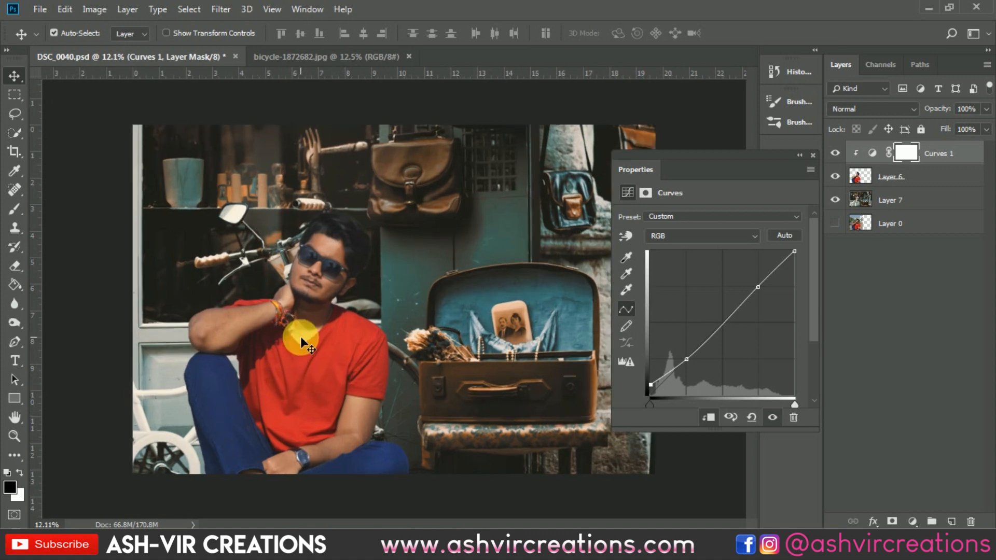
pyautogui.click(813, 154)
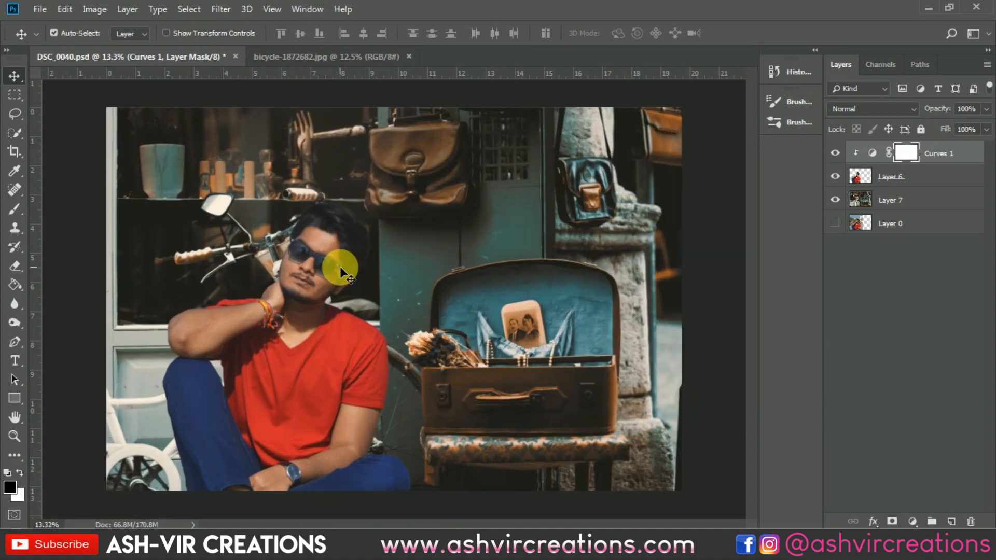
# Paint over the brownish patch behind the man's hair above his ear on the background layer, using a soft brush and the sampled dark colour.
pyautogui.scroll(8, 340, 233)
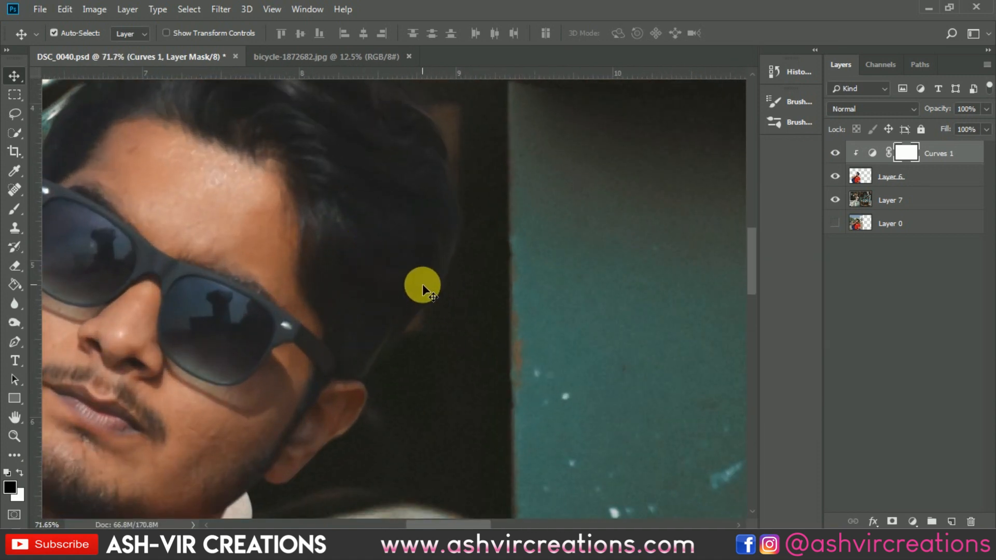
pyautogui.click(928, 204)
pyautogui.click(15, 208)
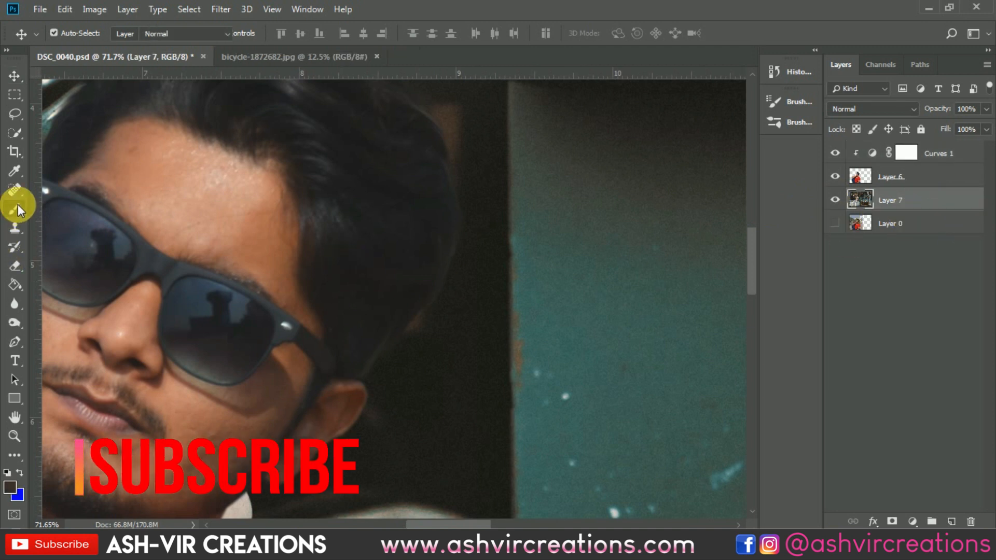
pyautogui.rightClick(456, 305)
pyautogui.keyDown('alt'); pyautogui.click(431, 359); pyautogui.keyUp('alt')
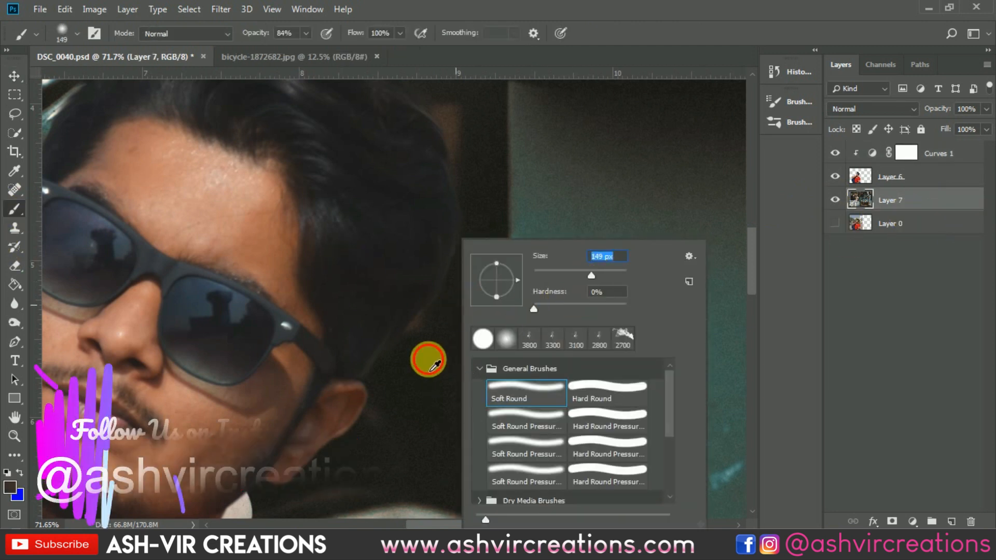
pyautogui.moveTo(415, 323)
pyautogui.mouseDown()
pyautogui.moveTo(434, 304)
pyautogui.moveTo(433, 340)
pyautogui.mouseUp()
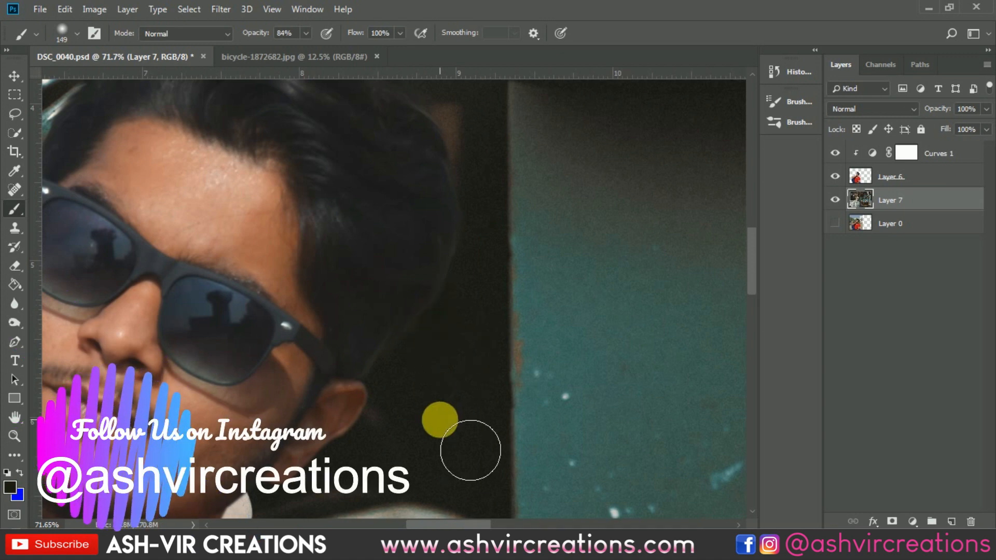
pyautogui.press('v')
pyautogui.scroll(-6, 441, 419)
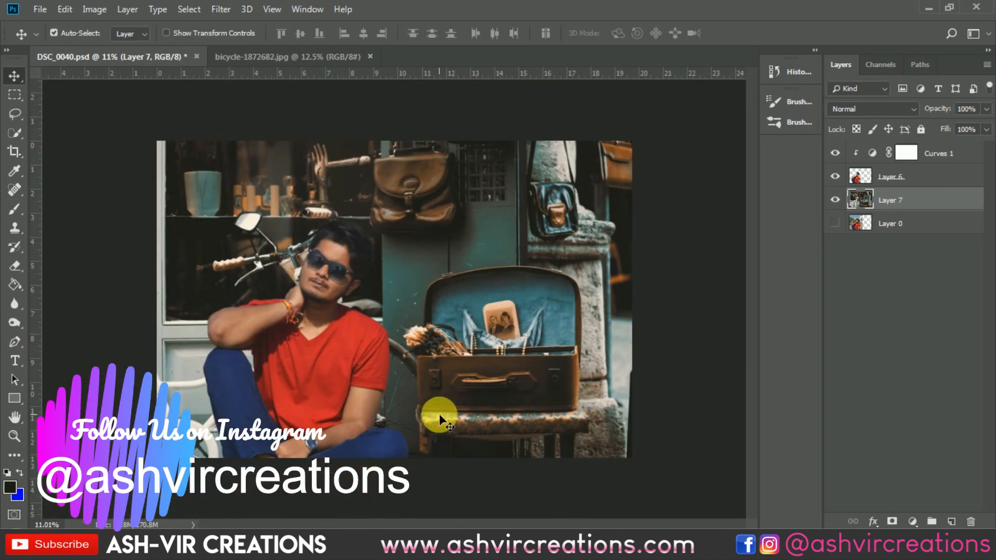
pyautogui.scroll(3, 378, 326)
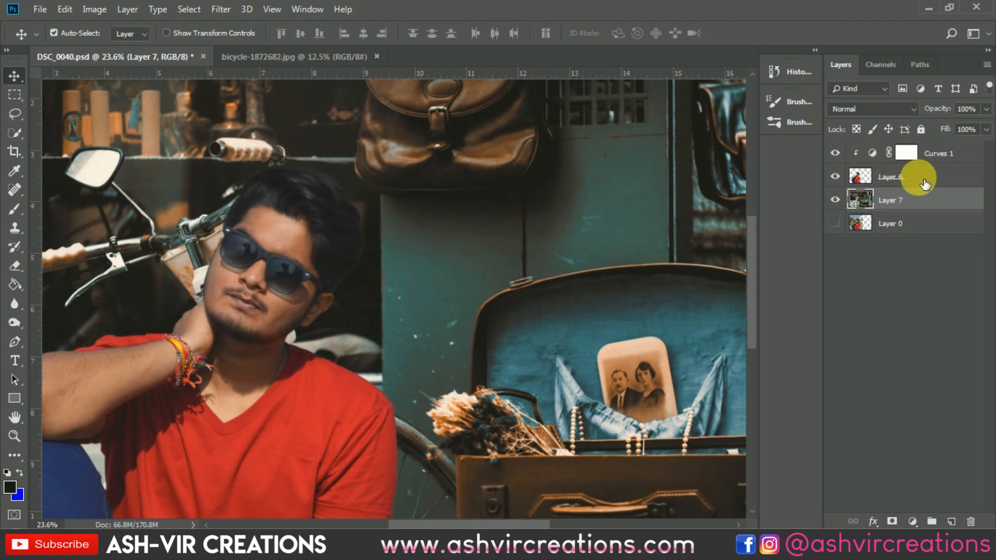
# Darken the light fringe along the edge of the hair on the man's cutout layer using the Burn tool on Midtones at 100% exposure.
pyautogui.click(924, 182)
pyautogui.scroll(5, 394, 288)
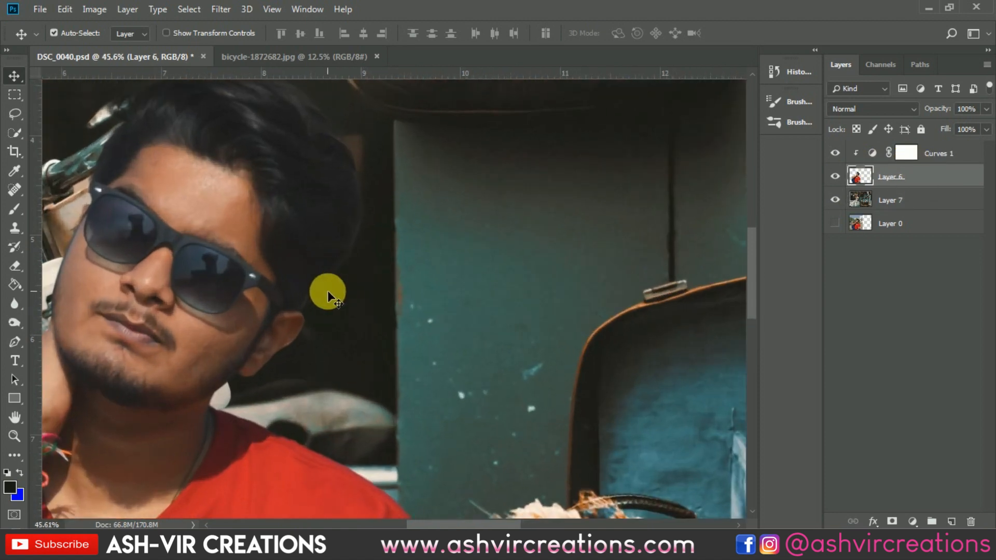
pyautogui.click(12, 307)
pyautogui.click(11, 325)
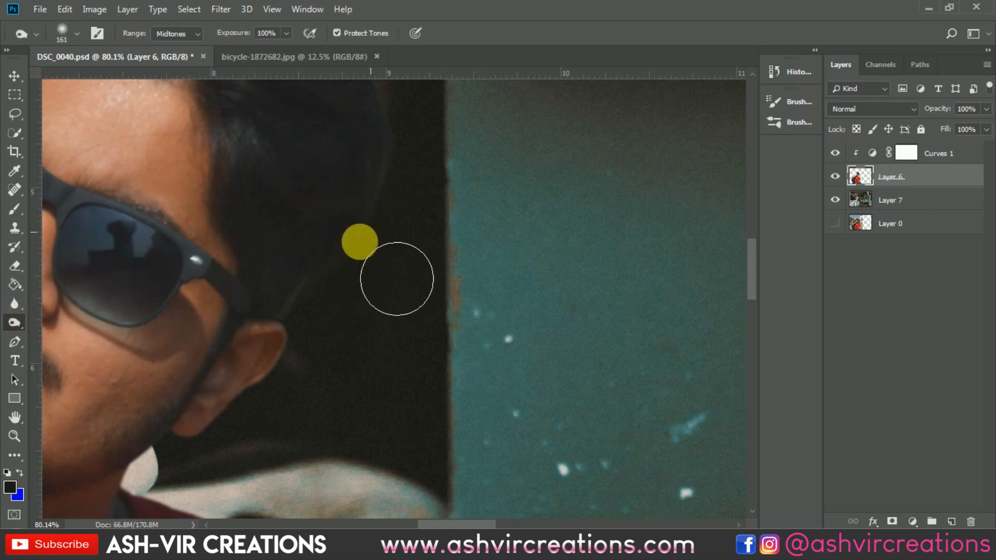
pyautogui.moveTo(312, 289); pyautogui.dragTo(311, 295)
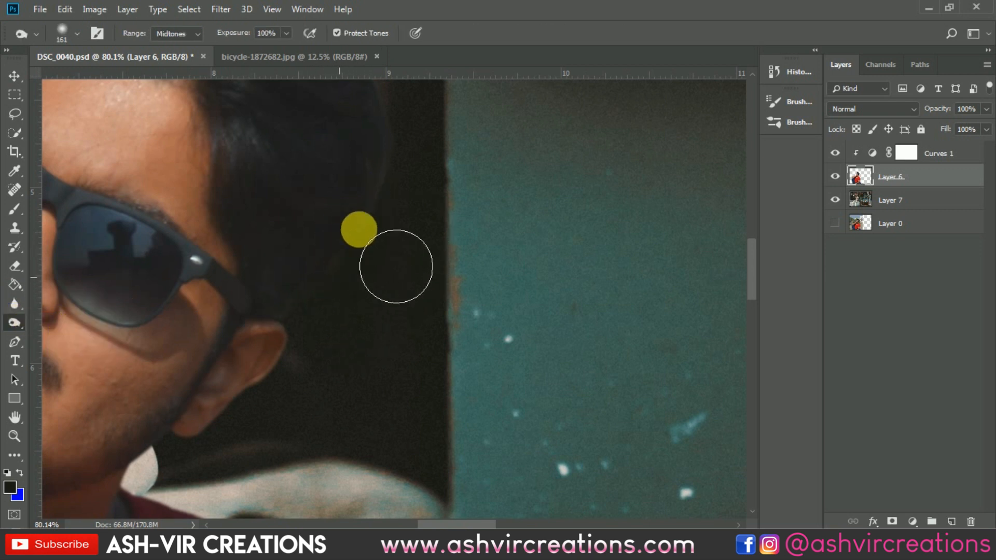
pyautogui.moveTo(418, 203); pyautogui.dragTo(476, 488)
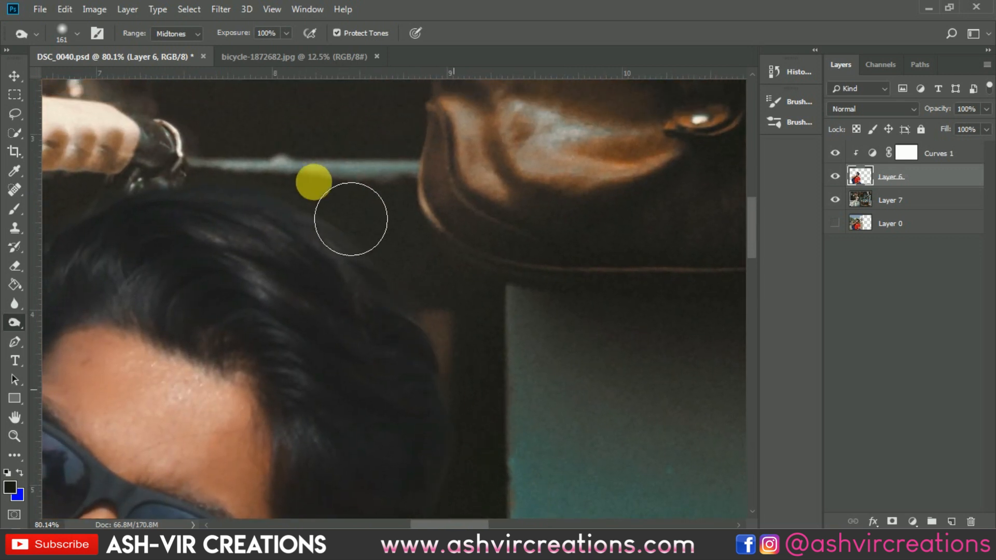
pyautogui.moveTo(374, 225); pyautogui.dragTo(538, 231)
pyautogui.moveTo(498, 267)
pyautogui.mouseDown()
pyautogui.moveTo(297, 250)
pyautogui.moveTo(193, 351)
pyautogui.moveTo(378, 334)
pyautogui.moveTo(300, 324)
pyautogui.mouseUp()
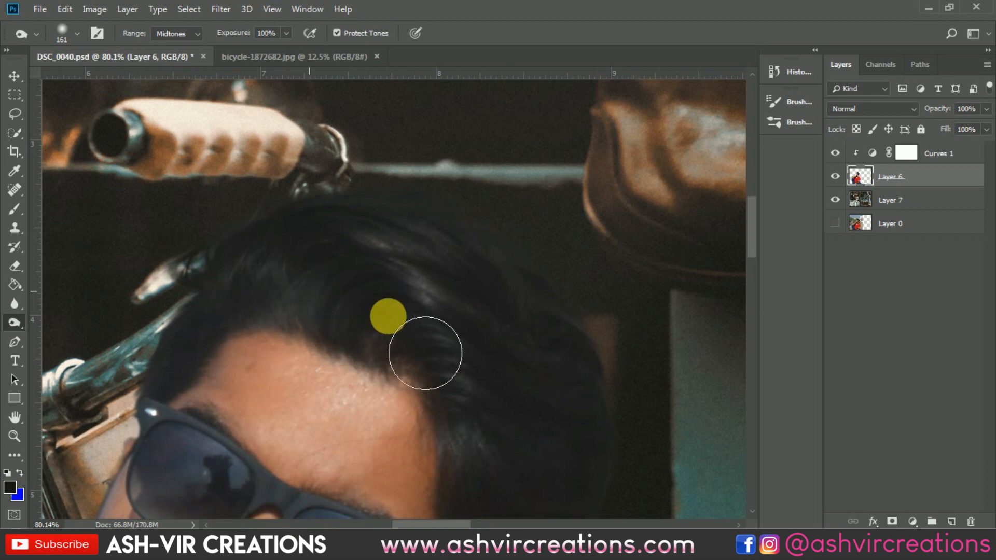
pyautogui.scroll(-10, 487, 307)
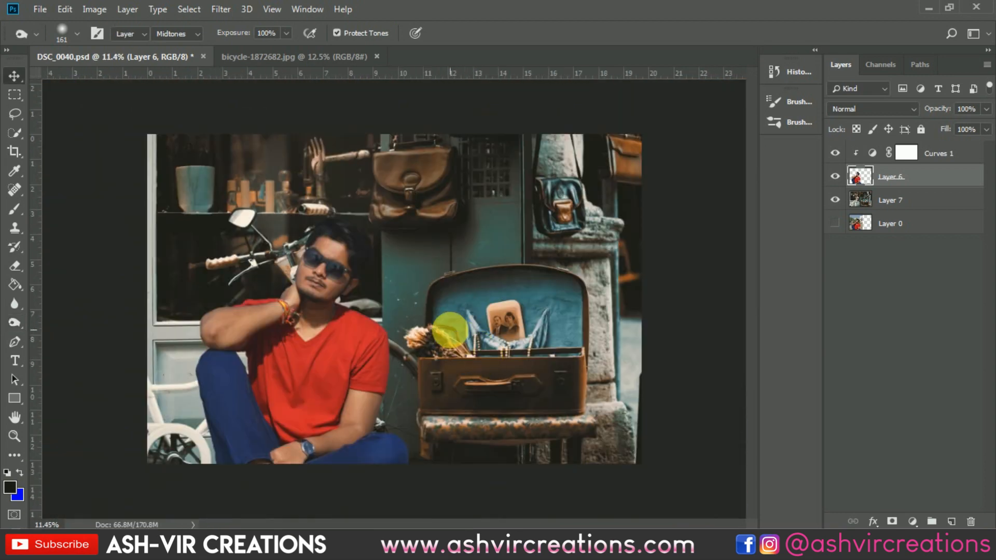
pyautogui.scroll(3, 354, 260)
pyautogui.scroll(-3, 354, 260)
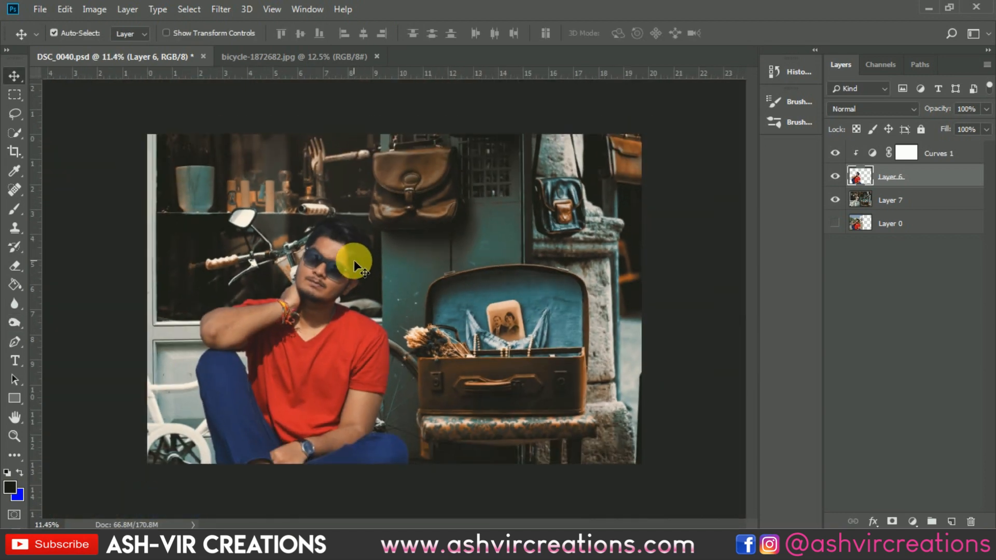
pyautogui.scroll(5, 354, 260)
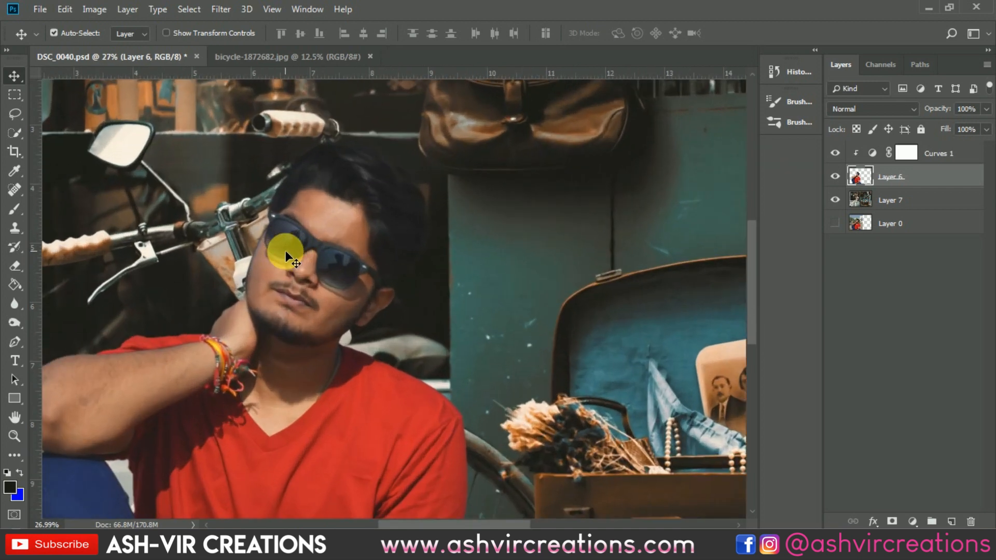
pyautogui.scroll(-5, 311, 244)
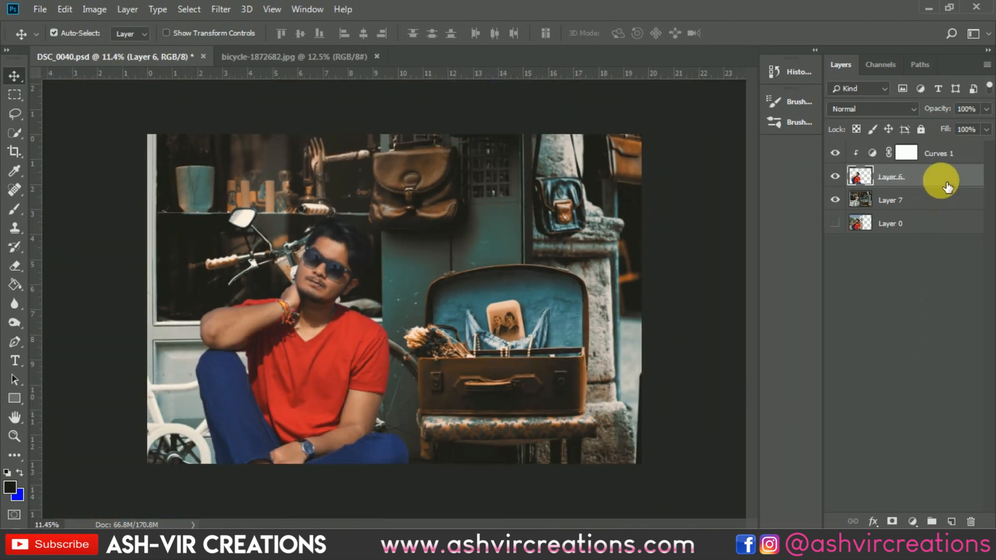
# Add a Color Lookup adjustment layer above the Curves layer and load the AVC-Kold-8.CUBE 3DLUT.
pyautogui.click(954, 155)
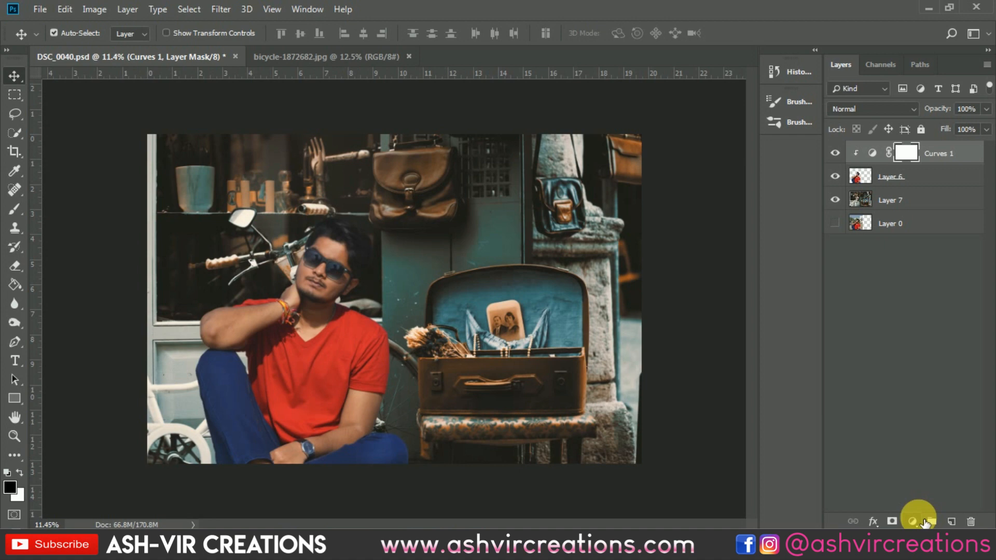
pyautogui.click(913, 522)
pyautogui.click(920, 439)
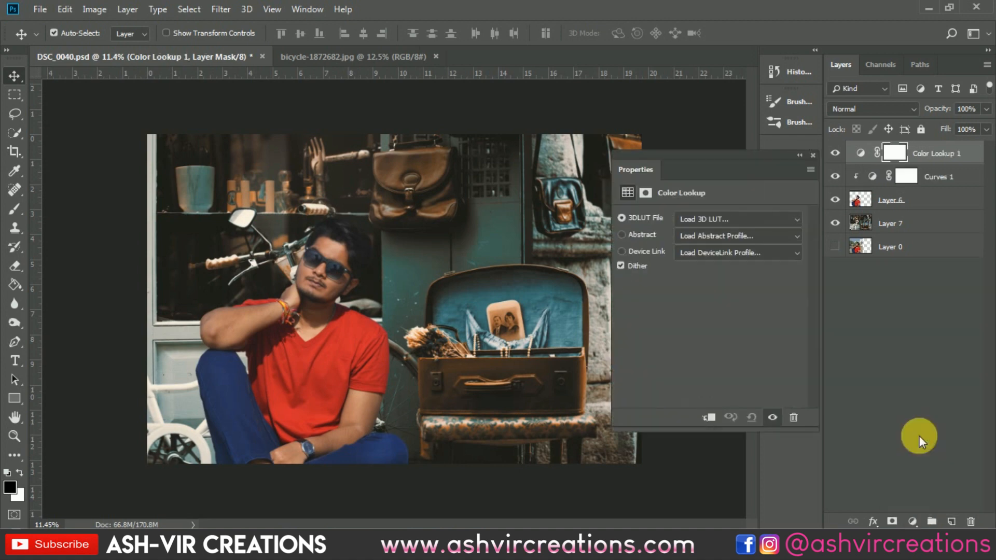
pyautogui.click(716, 221)
pyautogui.scroll(-6, 714, 215)
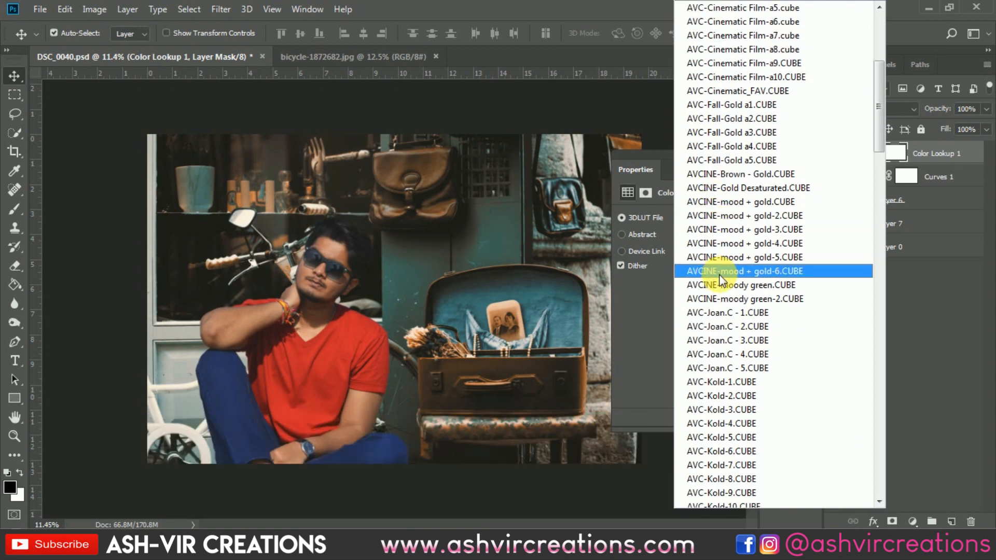
pyautogui.click(724, 477)
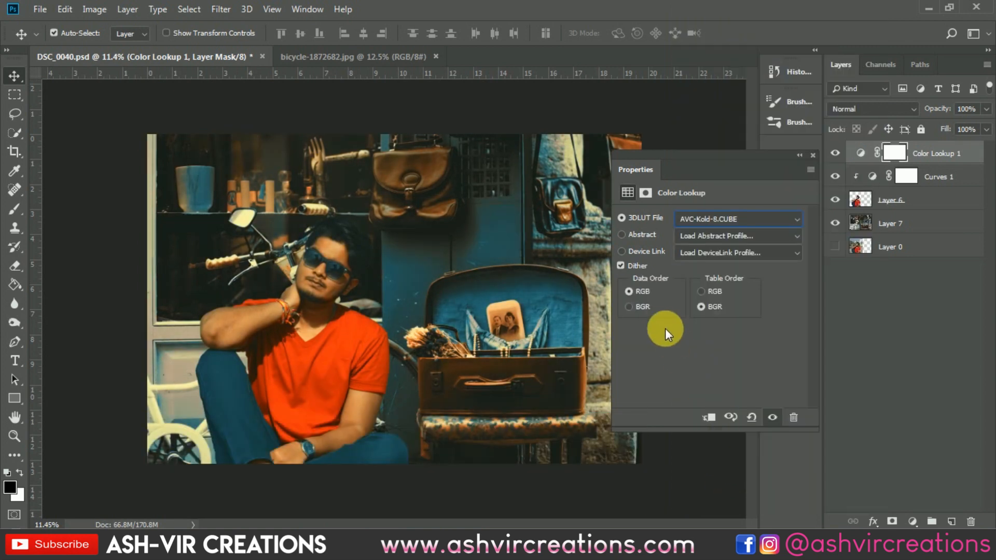
# Switch the Color Lookup layer's 3DLUT file to AVC-S.Kold-2.CUBE.
pyautogui.click(715, 218)
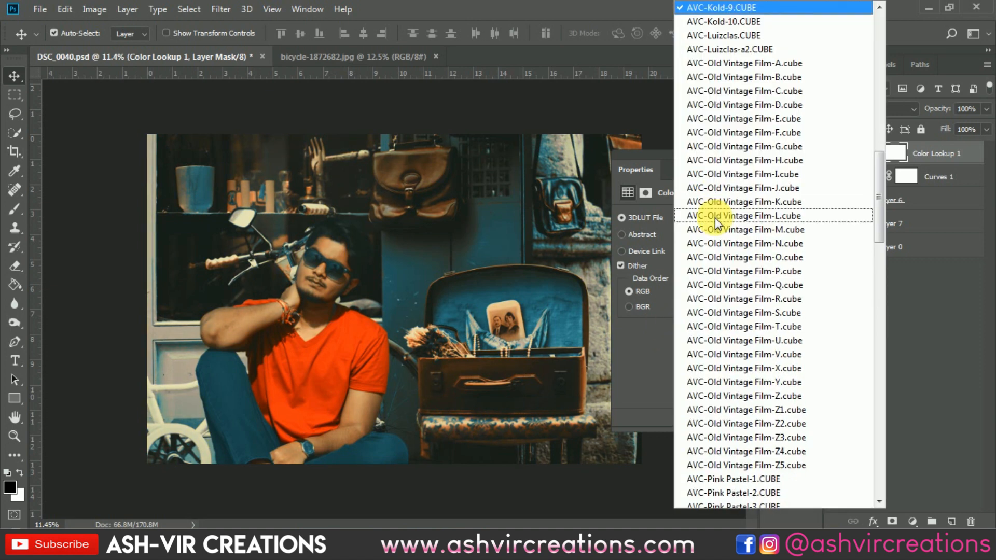
pyautogui.scroll(-4, 716, 233)
pyautogui.click(725, 451)
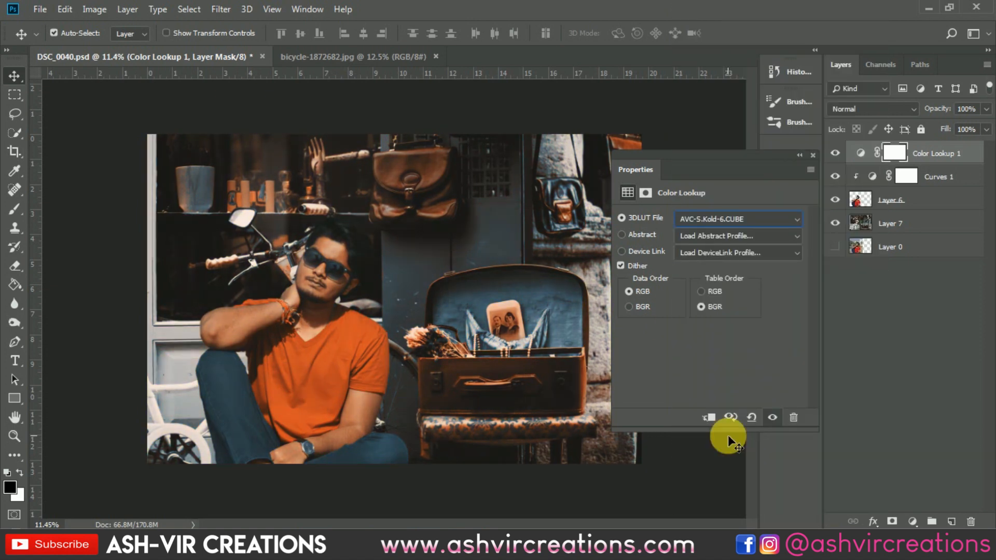
pyautogui.press('Up')
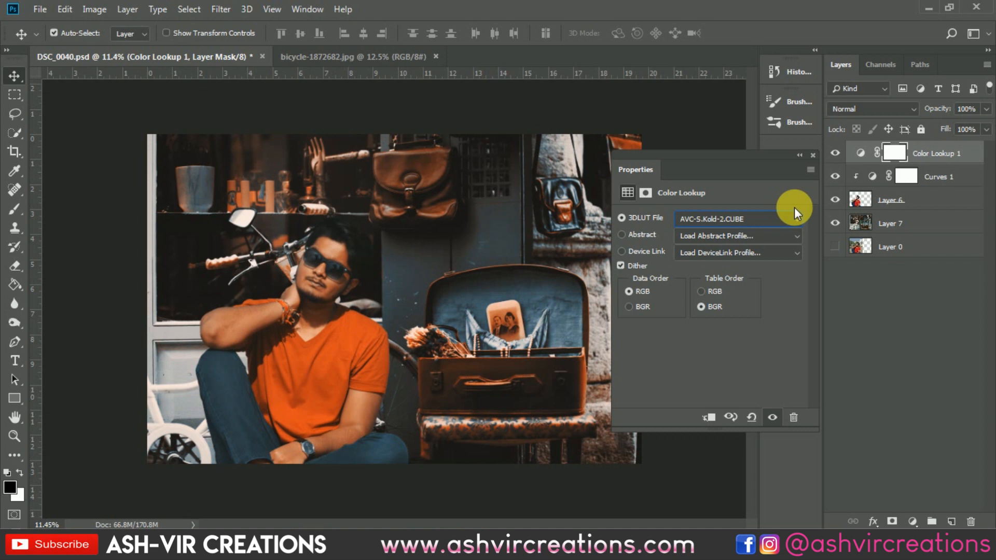
pyautogui.click(812, 156)
# Add a Hue/Saturation adjustment layer above the Color Lookup layer and target the Reds by sampling the man's skin.
pyautogui.scroll(1, 577, 335)
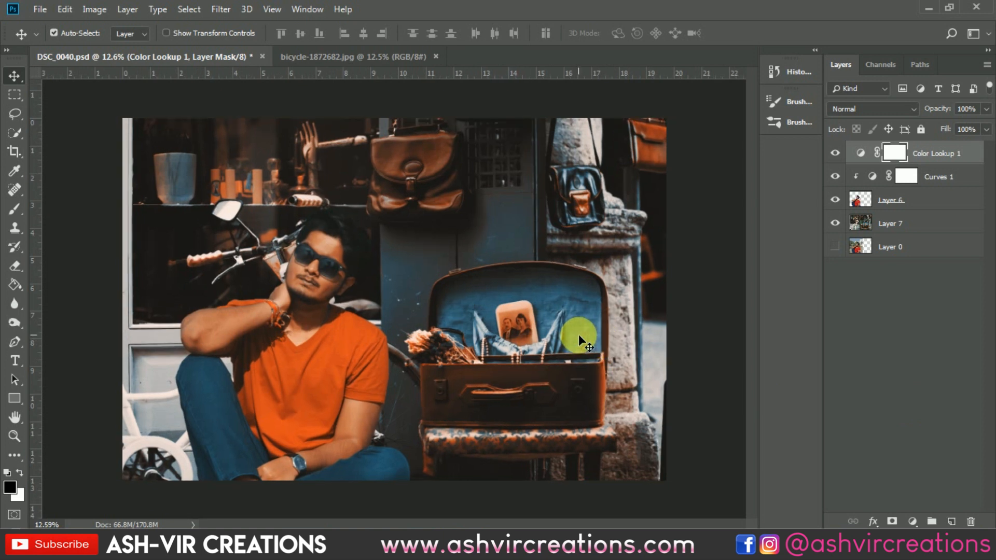
pyautogui.click(914, 522)
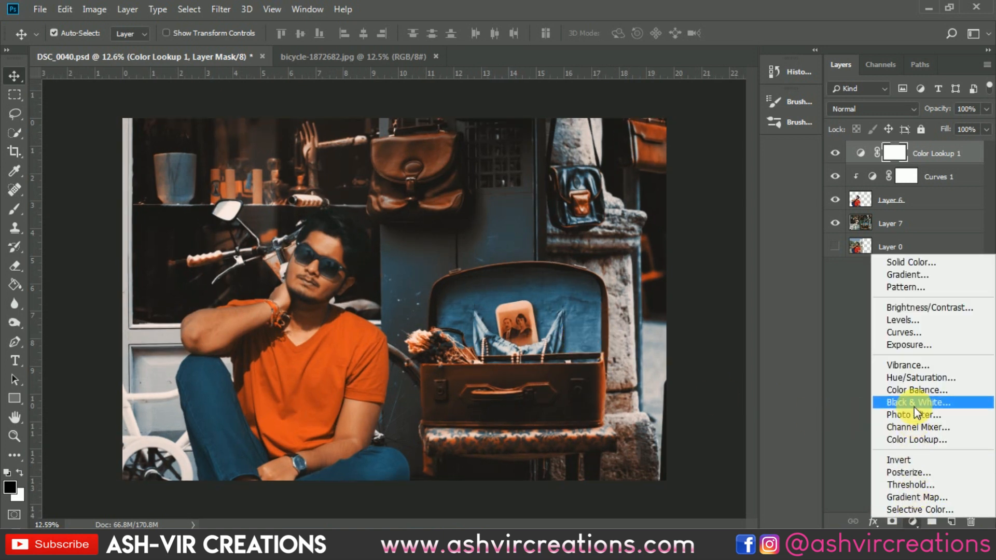
pyautogui.click(902, 378)
pyautogui.click(626, 236)
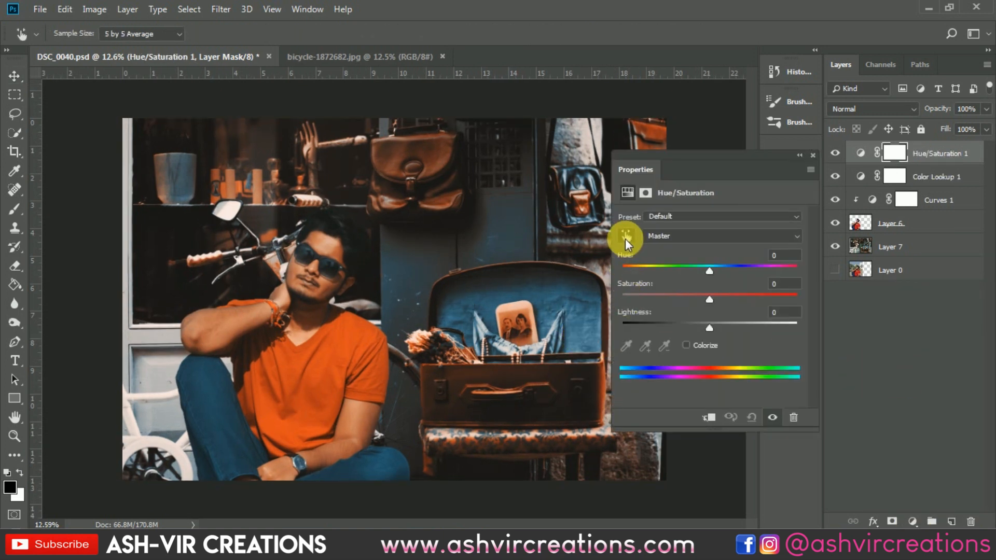
pyautogui.click(346, 251)
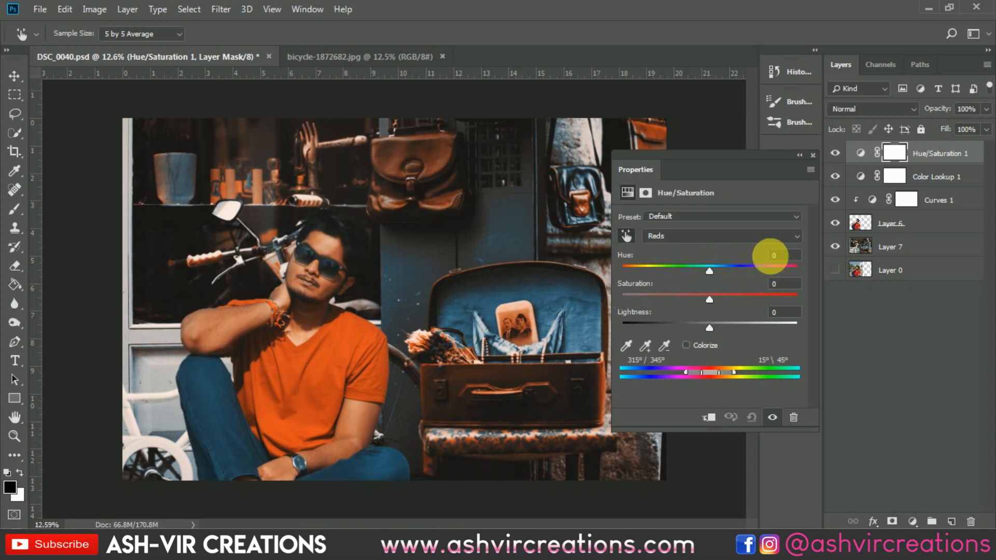
# Adjust the Reds in the Hue/Saturation layer to Hue 2, Saturation -18 and Lightness +1.
pyautogui.click(788, 260)
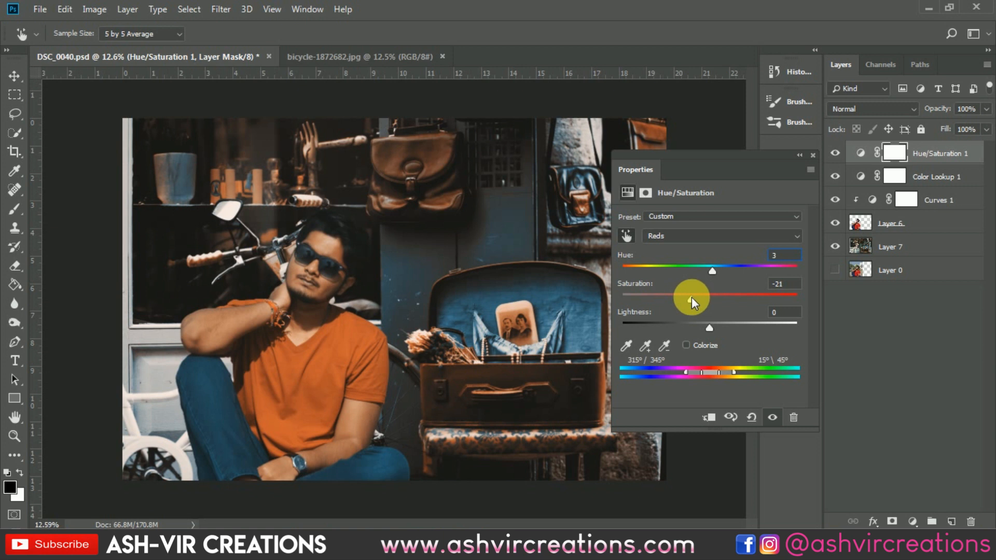
pyautogui.moveTo(718, 329); pyautogui.dragTo(710, 328)
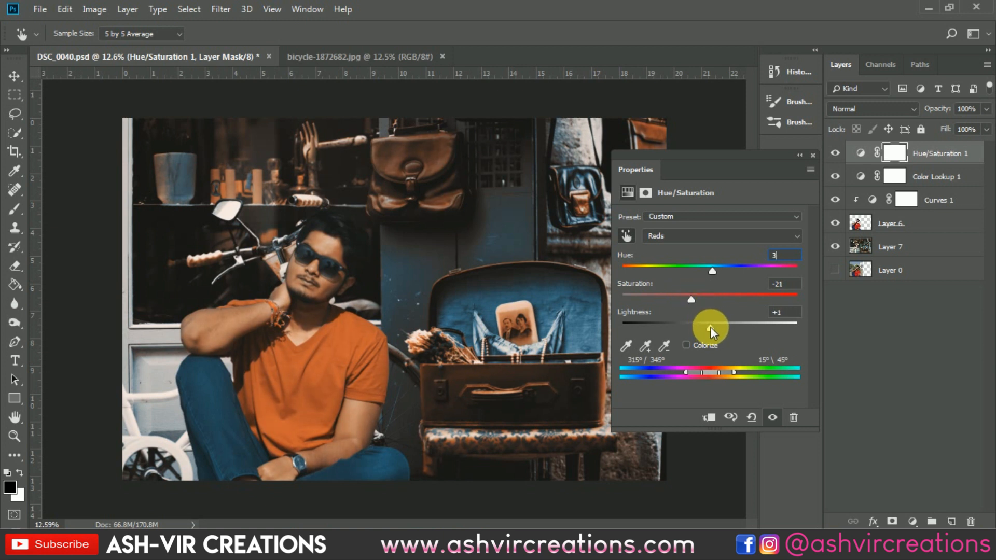
pyautogui.click(790, 263)
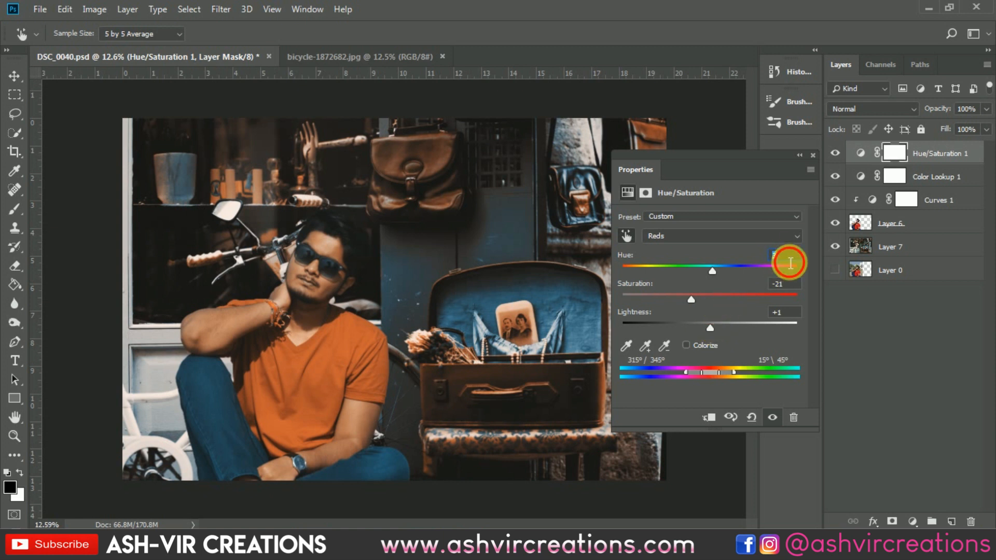
pyautogui.press('Down')
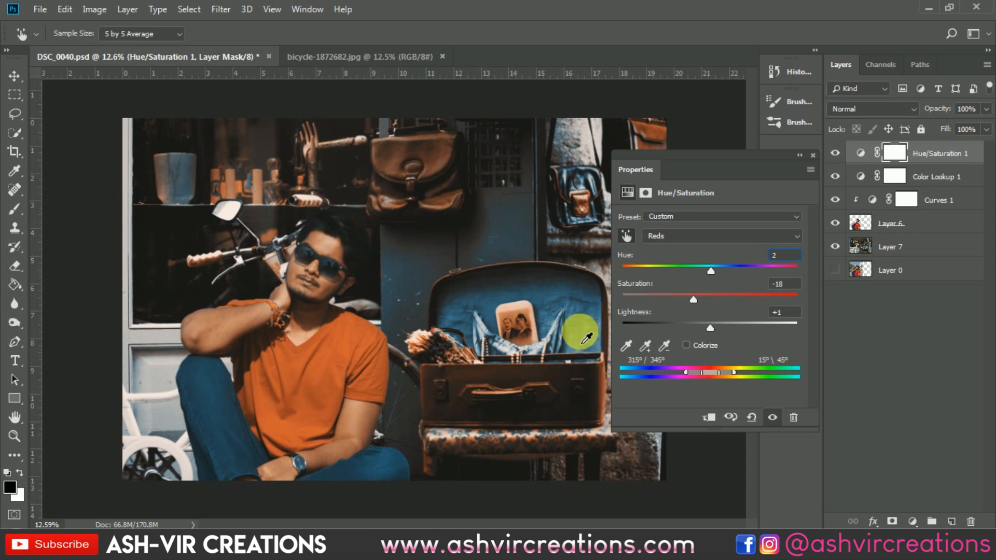
# Target the Cyans by sampling the suitcase's blue lining and shift their hue to -13.
pyautogui.click(573, 294)
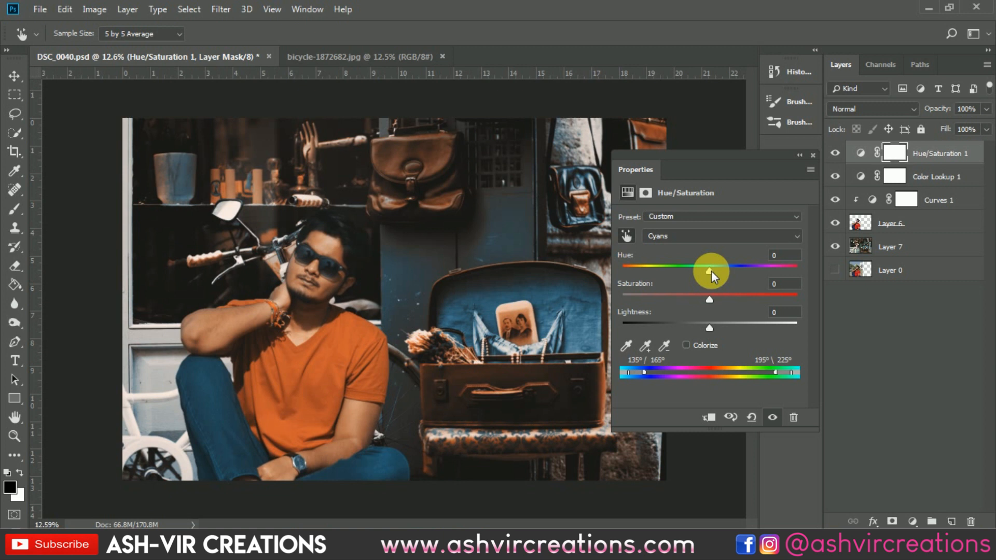
pyautogui.moveTo(711, 270)
pyautogui.mouseDown()
pyautogui.moveTo(727, 270)
pyautogui.moveTo(665, 265)
pyautogui.moveTo(699, 273)
pyautogui.moveTo(698, 260)
pyautogui.mouseUp()
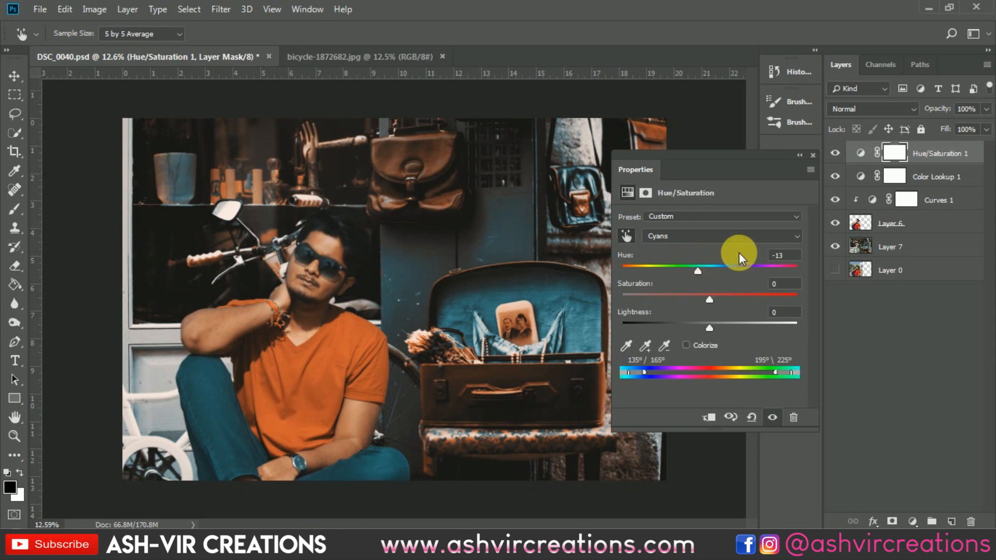
pyautogui.click(812, 155)
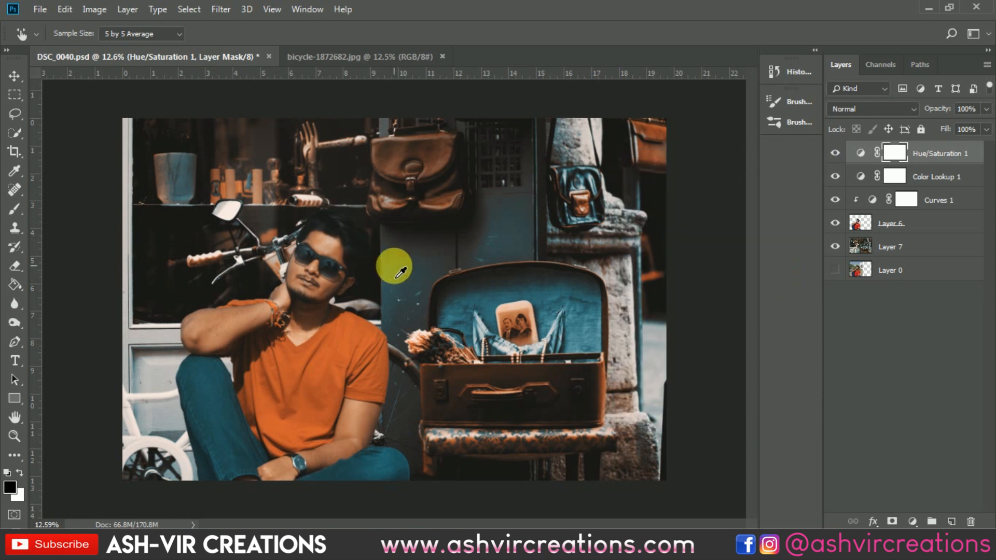
# Inspect the composite up close and compare it with and without the Hue/Saturation adjustment.
pyautogui.scroll(1, 399, 269)
pyautogui.scroll(-1, 400, 270)
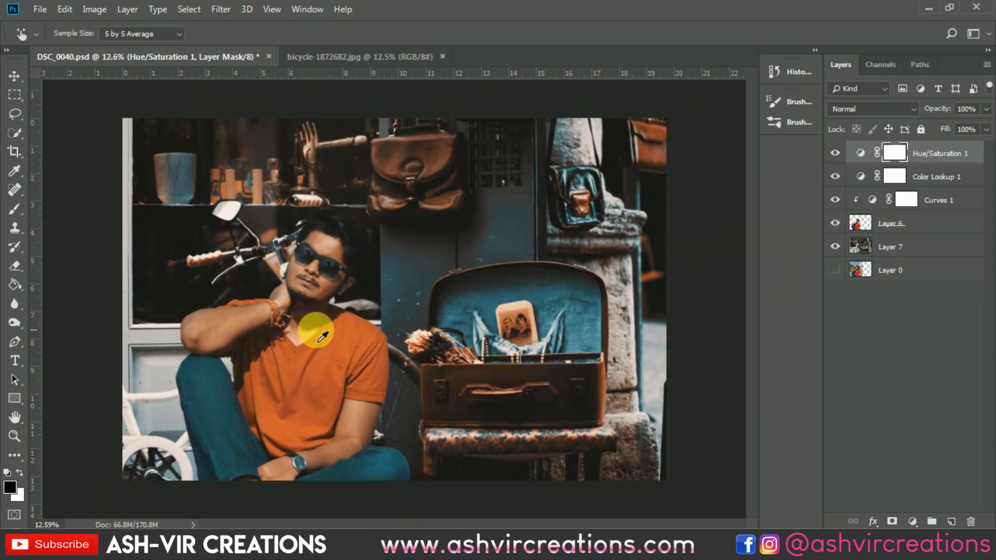
pyautogui.scroll(6, 302, 281)
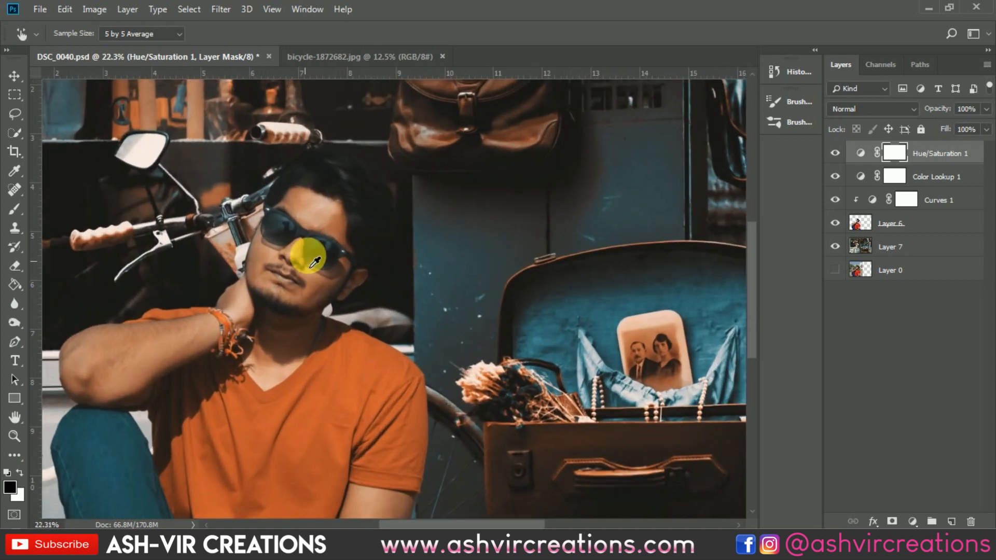
pyautogui.scroll(-5, 342, 216)
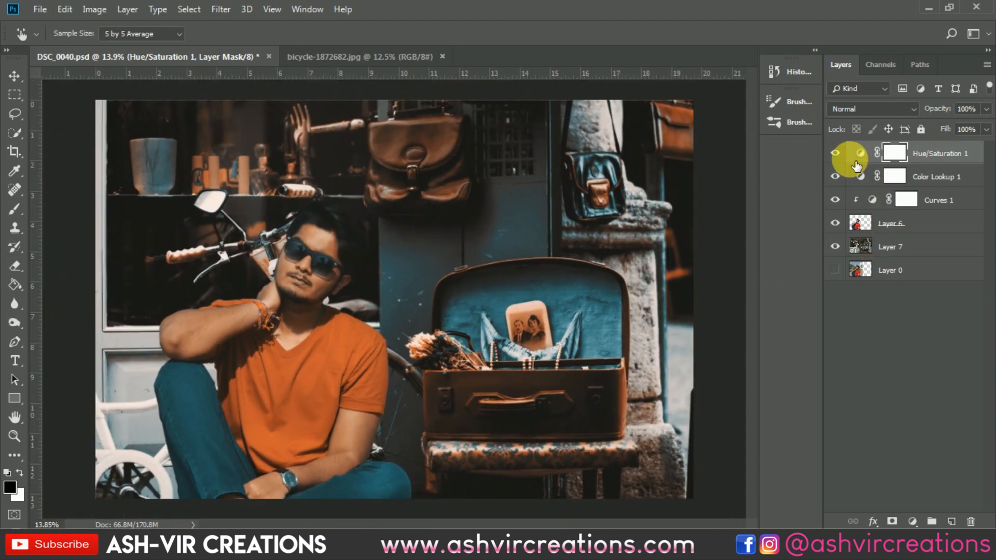
pyautogui.click(840, 153)
pyautogui.click(844, 153)
pyautogui.click(844, 153)
pyautogui.click(844, 153)
pyautogui.click(844, 153)
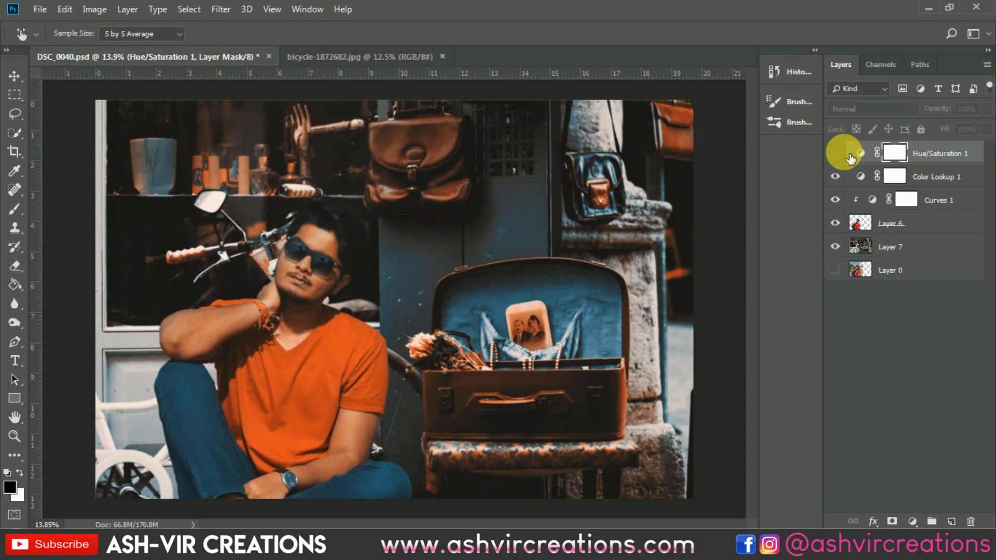
pyautogui.click(849, 154)
pyautogui.click(849, 154)
pyautogui.click(849, 154)
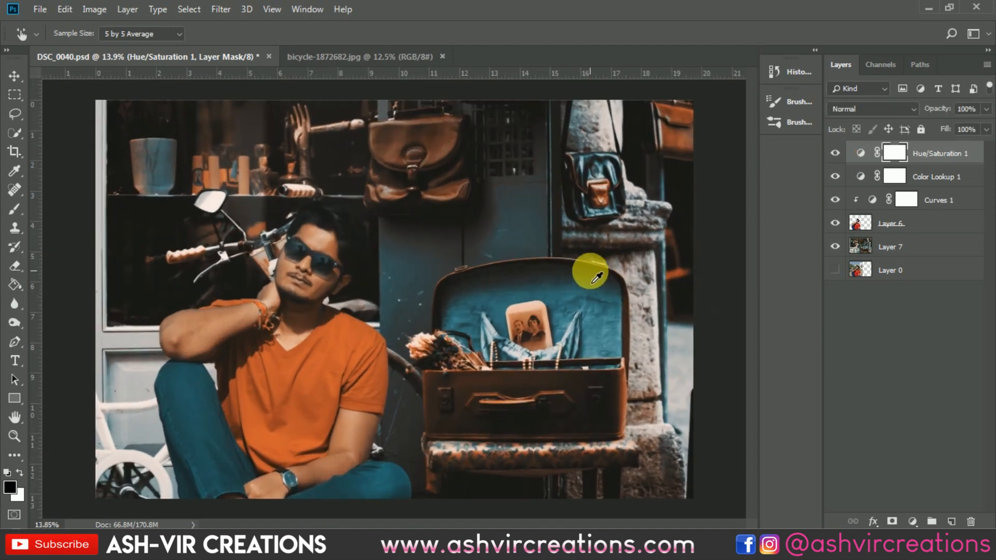
pyautogui.press('v')
pyautogui.scroll(1, 343, 256)
pyautogui.scroll(-3, 343, 257)
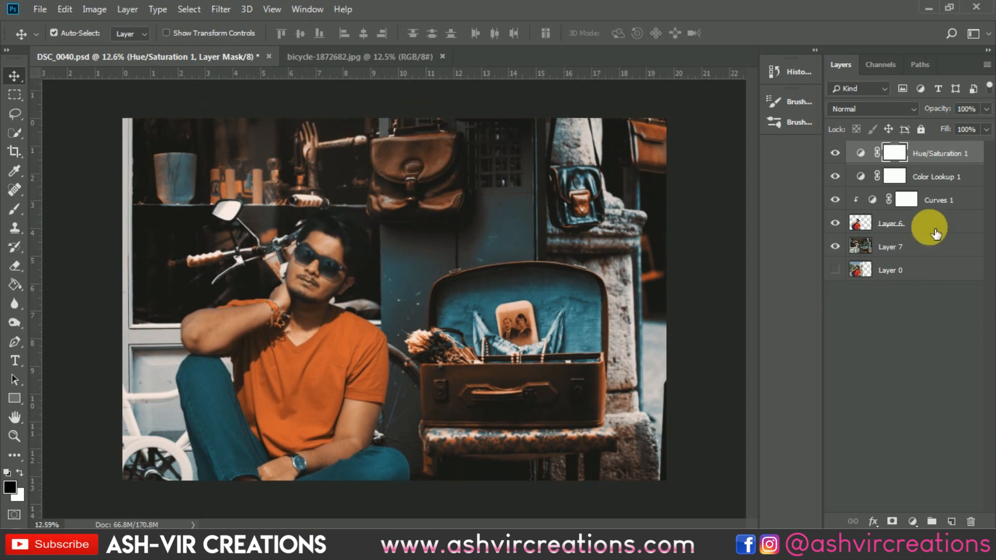
pyautogui.click(924, 258)
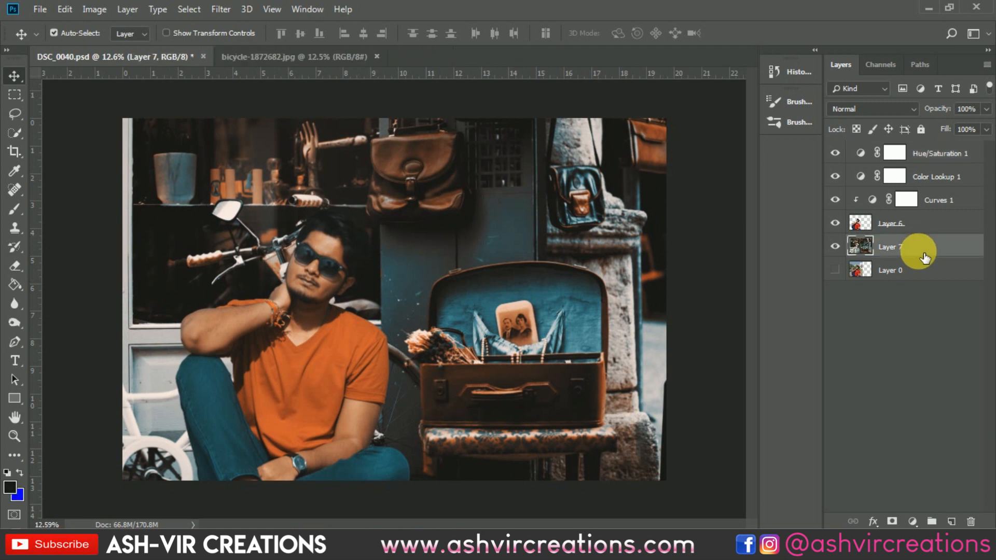
pyautogui.click(943, 171)
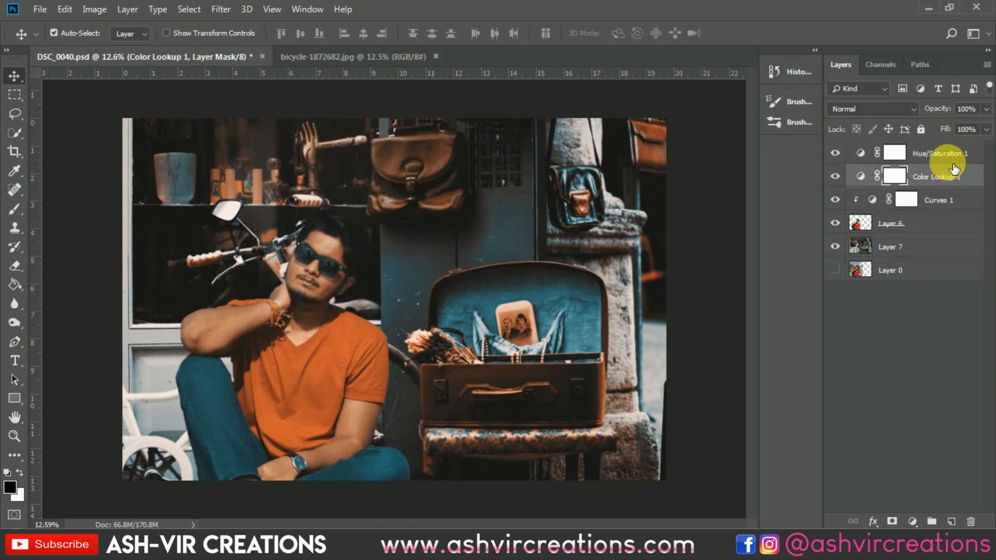
pyautogui.click(943, 154)
pyautogui.click(912, 521)
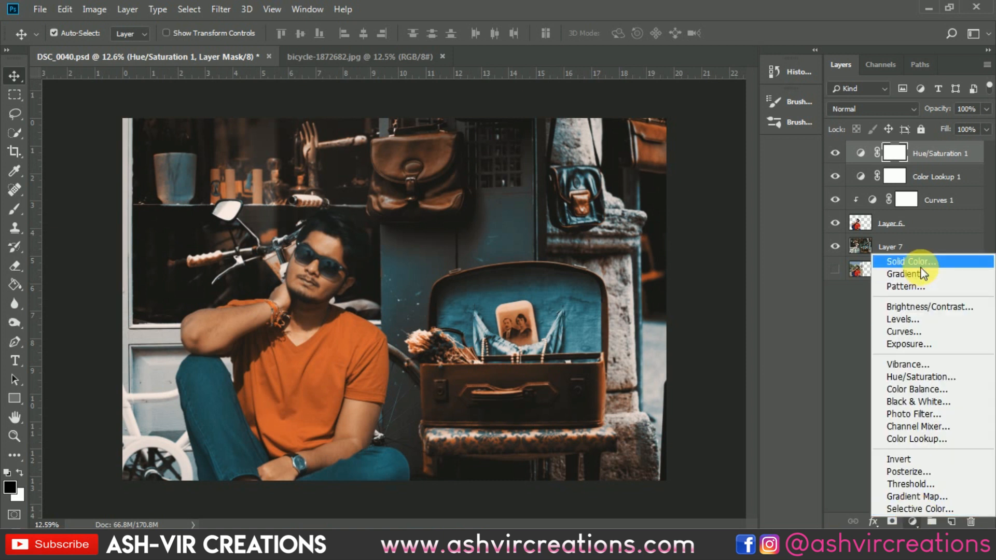
pyautogui.click(934, 188)
# Add a Solid Color fill layer in black (000000) directly above the Curves layer.
pyautogui.click(950, 200)
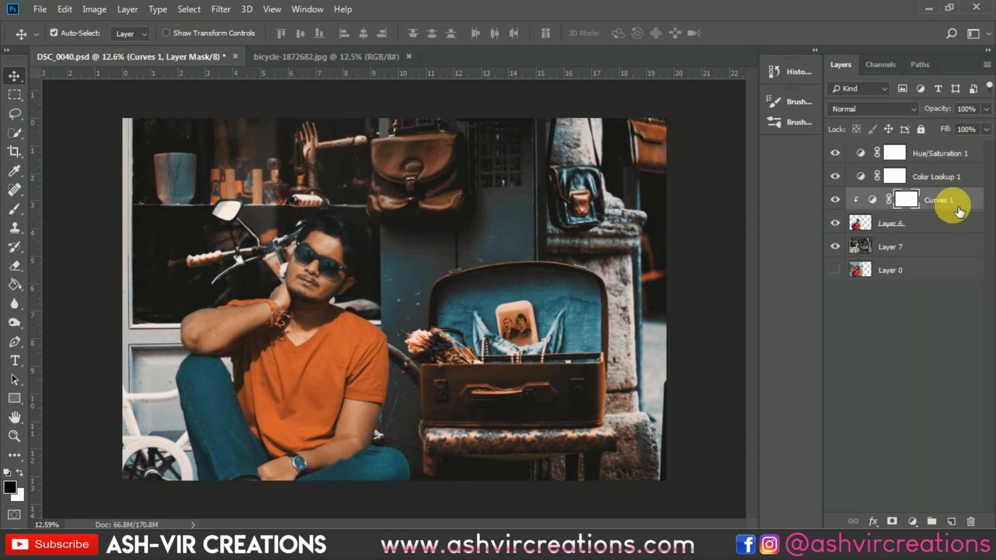
pyautogui.click(912, 521)
pyautogui.click(917, 263)
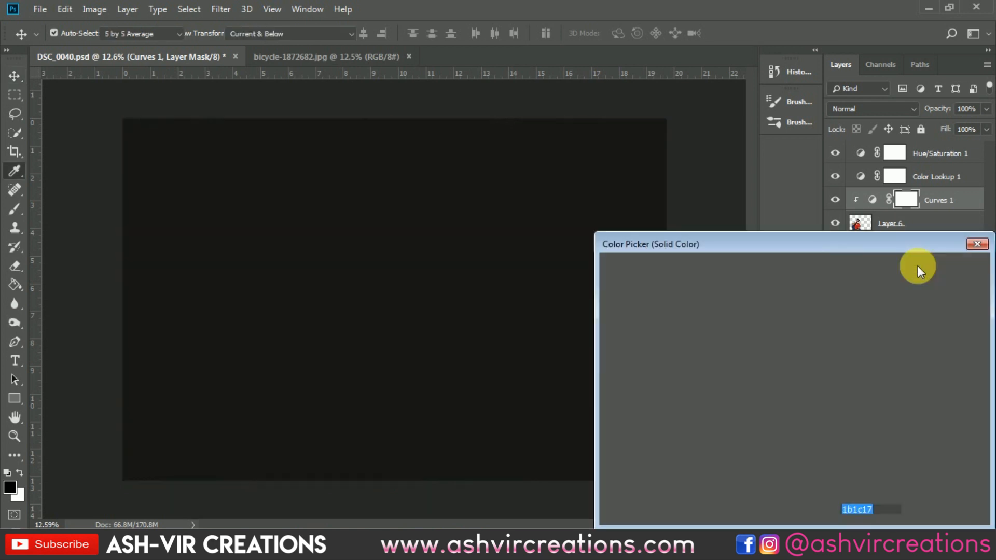
pyautogui.click(608, 461)
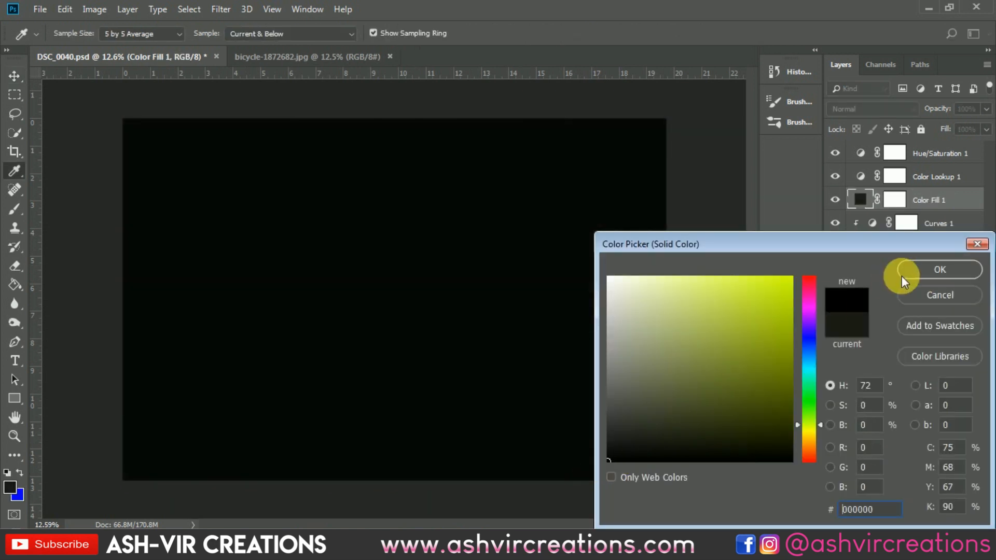
pyautogui.click(902, 272)
pyautogui.click(835, 293)
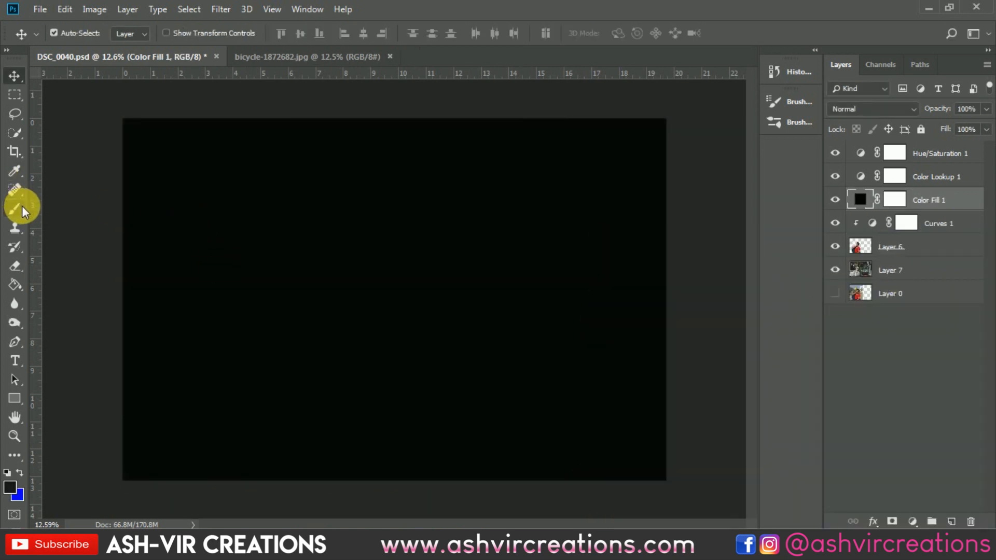
# Paint black on the Color Fill mask with an 84% opacity brush up to 4400 px, revealing all but the lower edge.
pyautogui.click(20, 209)
pyautogui.click(894, 199)
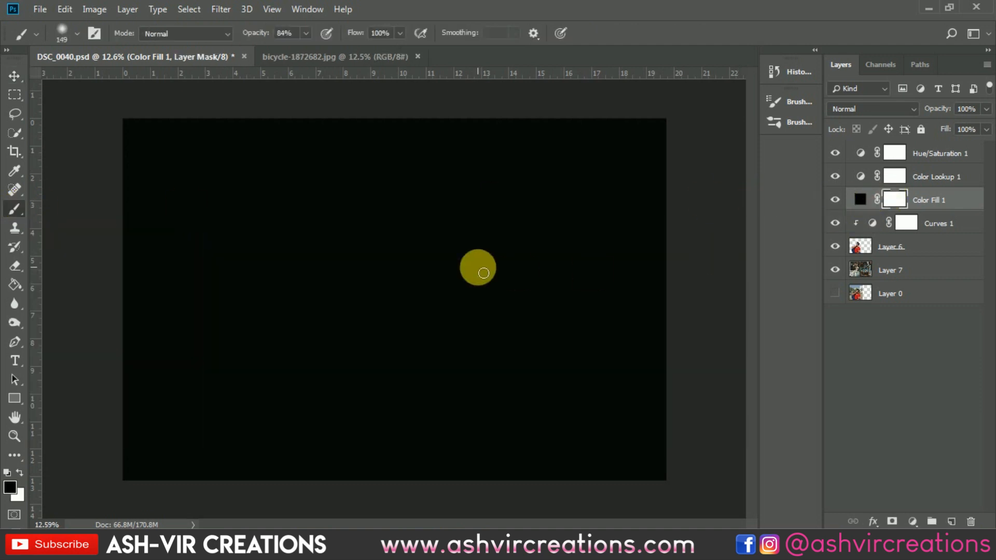
pyautogui.press(']')
pyautogui.press(']')
pyautogui.press(']')
pyautogui.press(']')
pyautogui.press(']')
pyautogui.press(']')
pyautogui.press(']')
pyautogui.press(']')
pyautogui.press(']')
pyautogui.press(']')
pyautogui.press(']')
pyautogui.press(']')
pyautogui.press(']')
pyautogui.press(']')
pyautogui.press(']')
pyautogui.press(']')
pyautogui.press(']')
pyautogui.press(']')
pyautogui.press(']')
pyautogui.press(']')
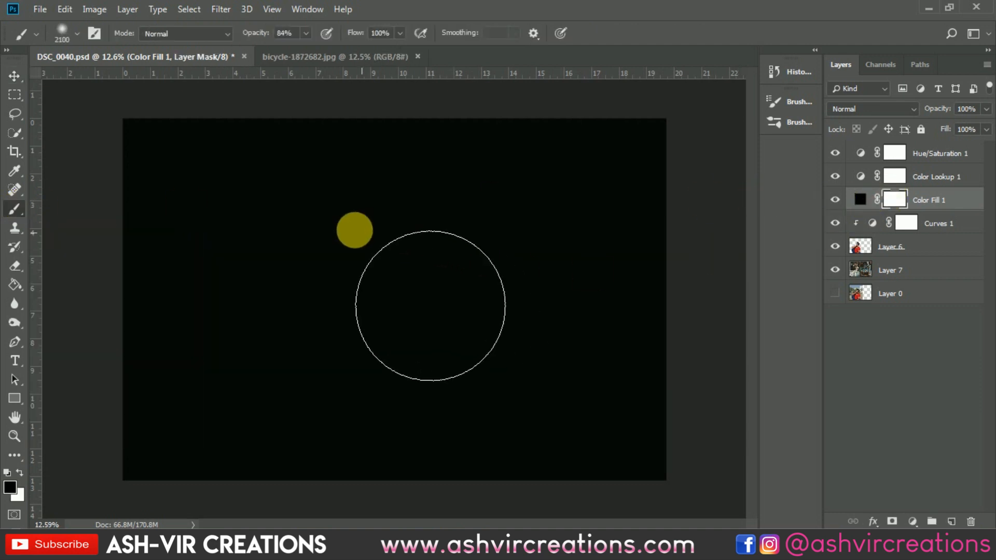
pyautogui.moveTo(233, 216)
pyautogui.mouseDown()
pyautogui.moveTo(673, 208)
pyautogui.moveTo(538, 187)
pyautogui.moveTo(189, 195)
pyautogui.moveTo(197, 197)
pyautogui.mouseUp()
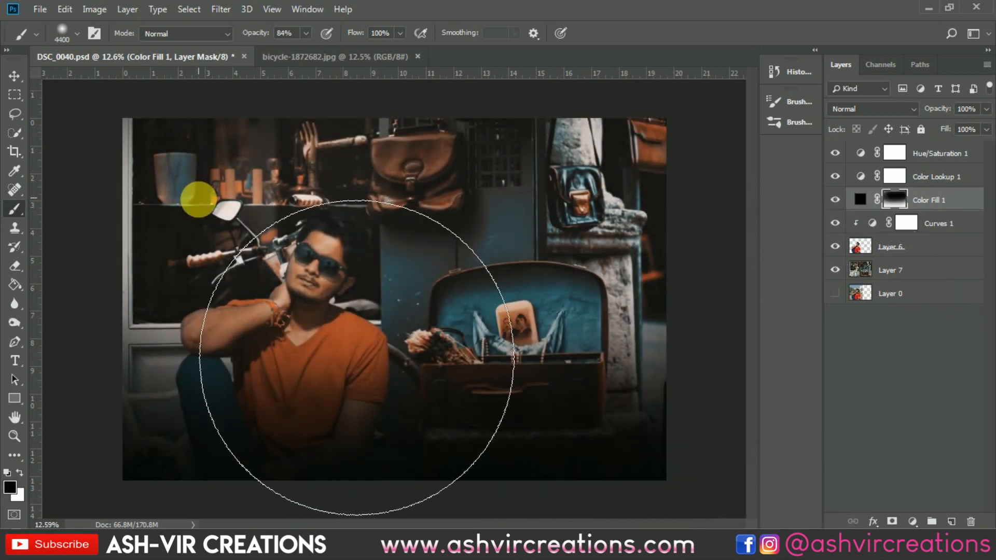
# Compare the image with and without the black fill layer and set its opacity to 33%.
pyautogui.click(835, 200)
pyautogui.click(835, 200)
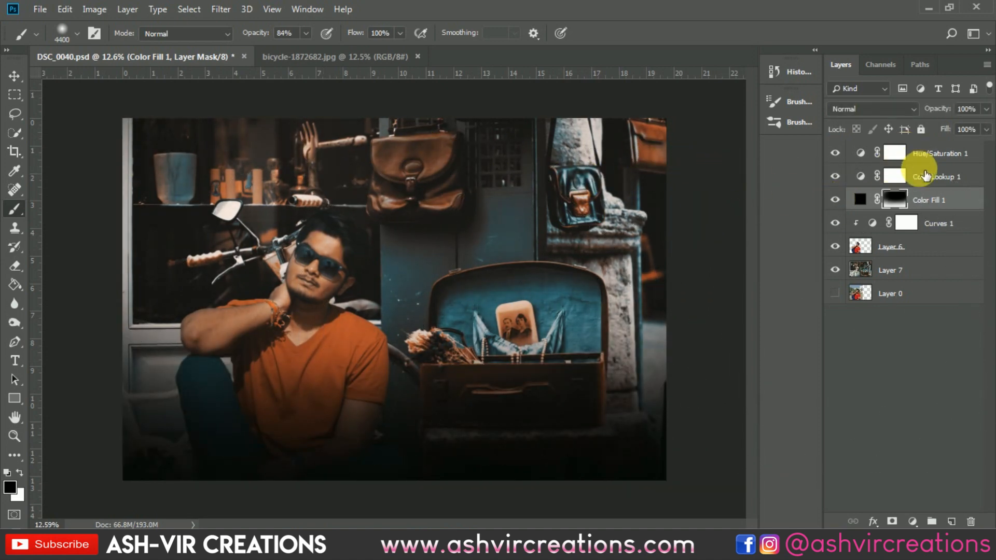
pyautogui.click(834, 200)
pyautogui.click(835, 200)
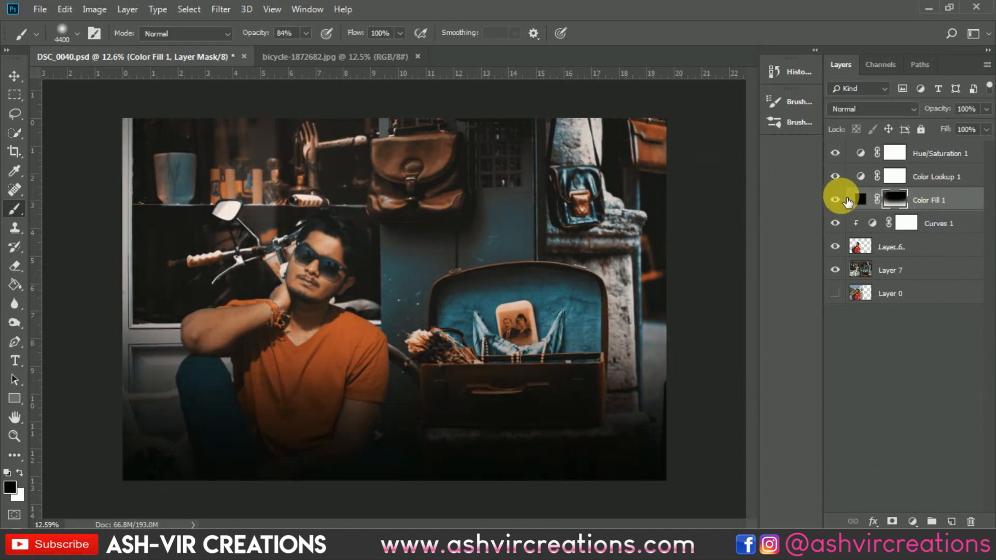
pyautogui.click(916, 110)
pyautogui.moveTo(916, 110)
pyautogui.mouseDown()
pyautogui.moveTo(884, 111)
pyautogui.moveTo(899, 111)
pyautogui.mouseUp()
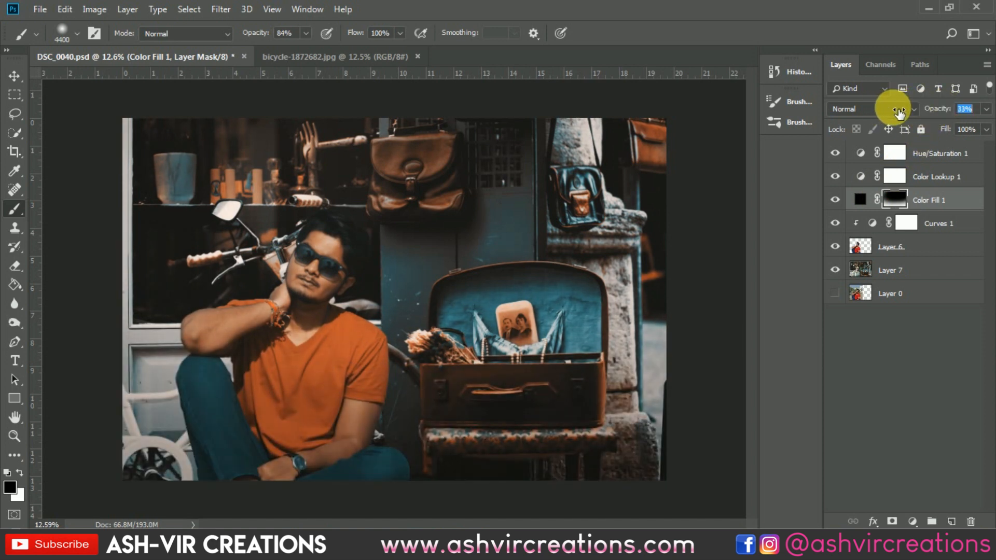
# Examine the bottom darkening at full view and up close by toggling the black fill layer's visibility.
pyautogui.click(835, 201)
pyautogui.click(837, 202)
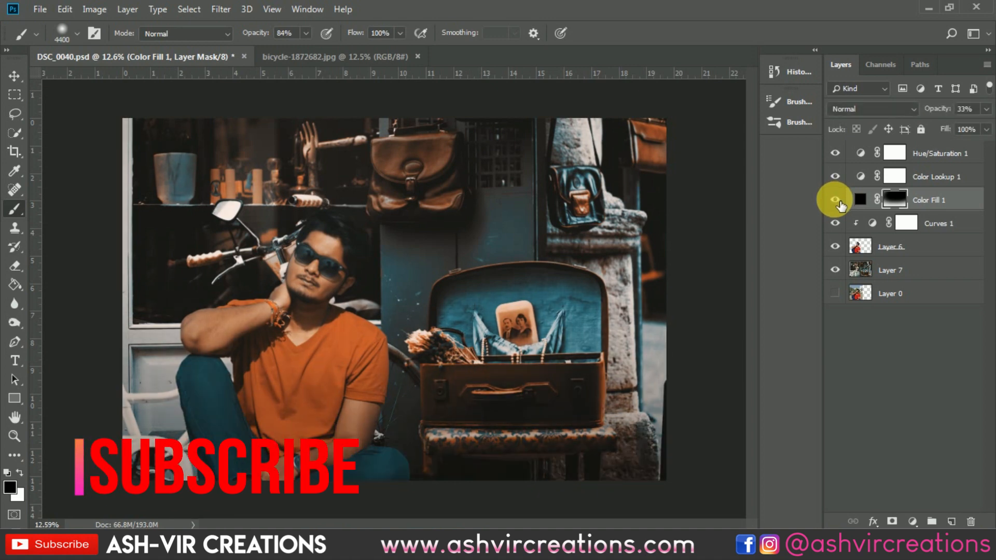
pyautogui.click(837, 203)
pyautogui.click(838, 203)
pyautogui.click(838, 203)
pyautogui.click(838, 203)
pyautogui.click(838, 203)
pyautogui.click(838, 204)
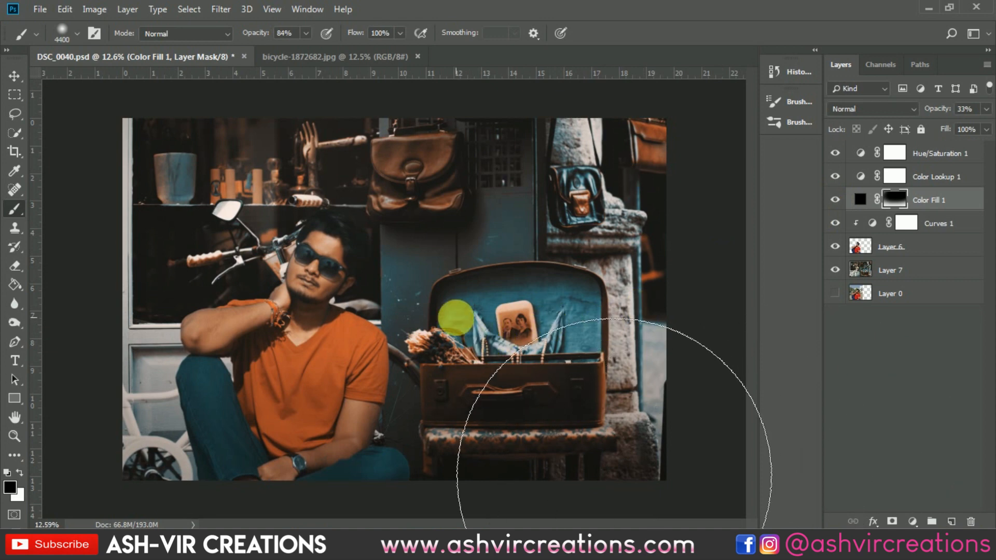
pyautogui.press('v')
pyautogui.scroll(2, 351, 328)
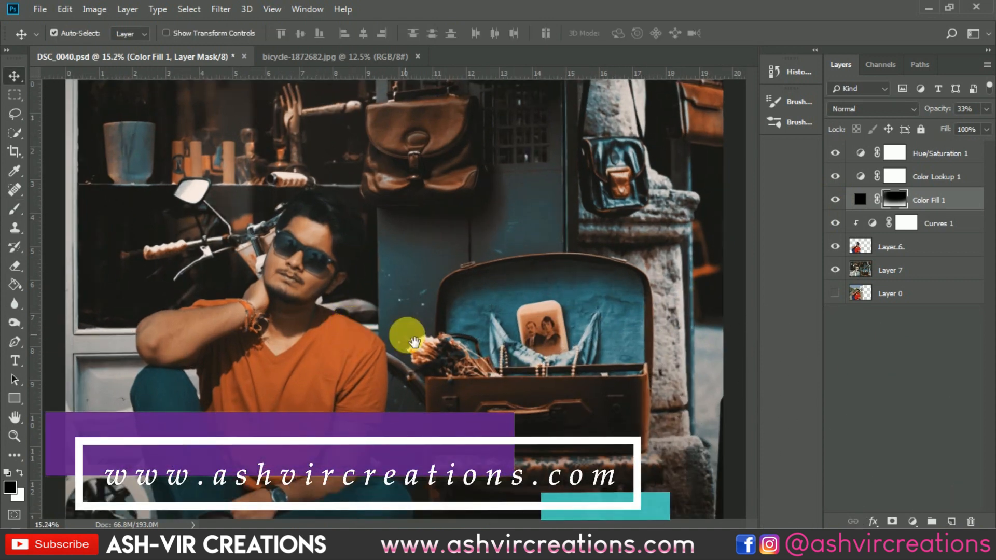
pyautogui.scroll(2, 423, 251)
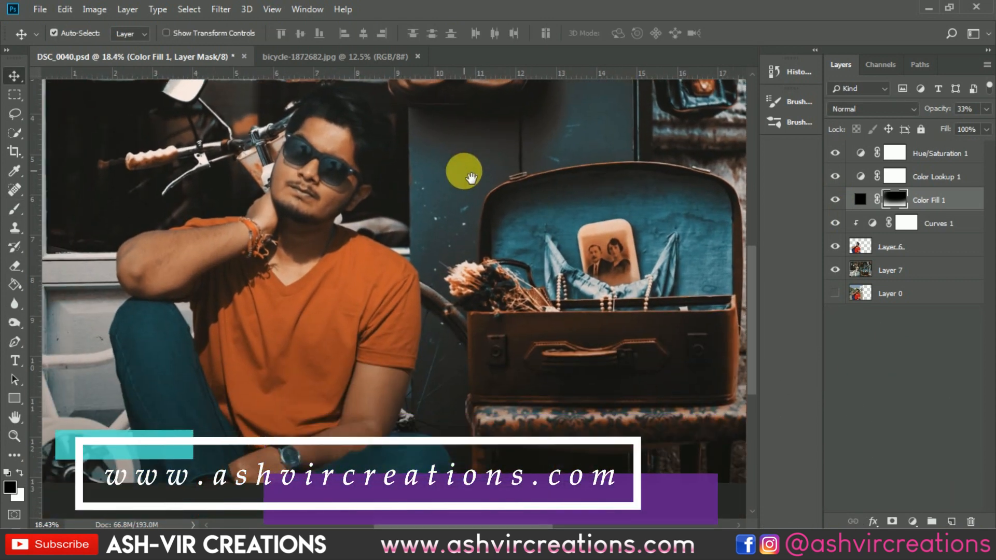
pyautogui.click(834, 202)
pyautogui.click(833, 203)
pyautogui.click(832, 204)
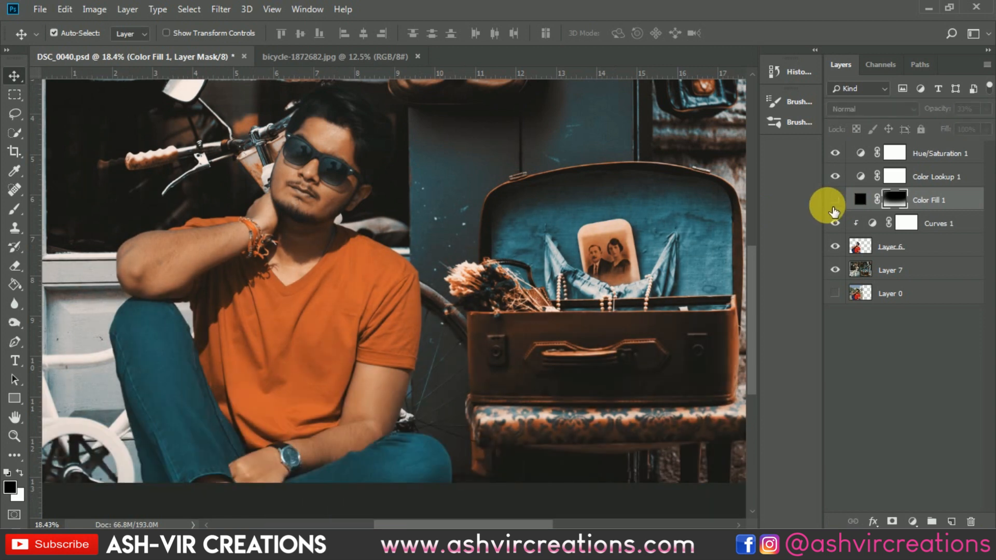
pyautogui.click(834, 202)
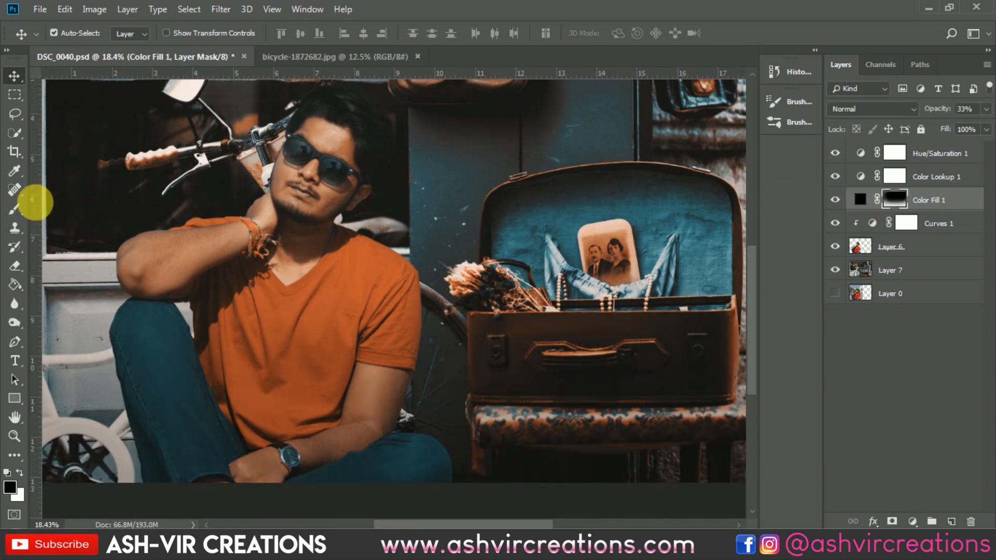
# Paint more black on the fill layer's mask starting at the image's left side, reducing the brush from 4400 to 3400 px.
pyautogui.click(15, 209)
pyautogui.scroll(-2, 149, 215)
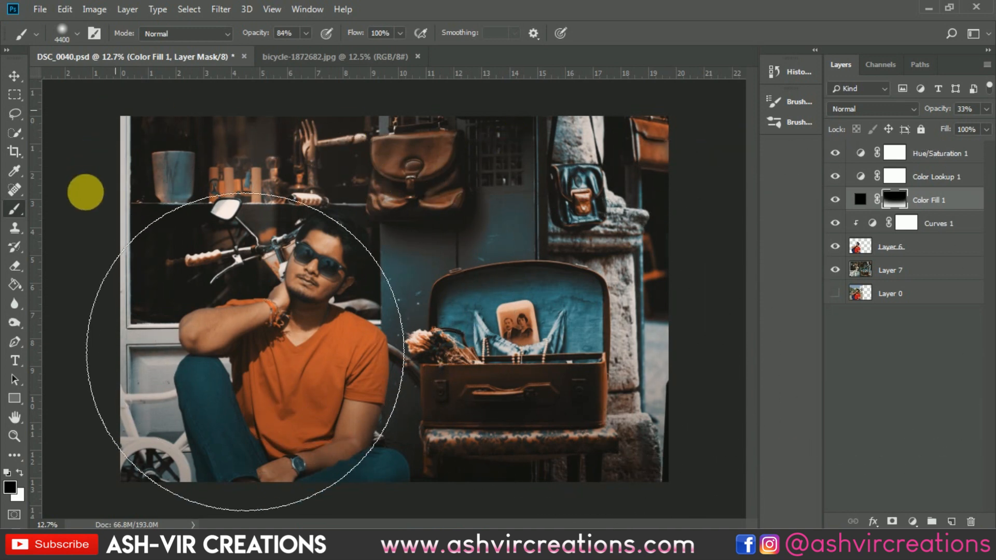
pyautogui.click(98, 221)
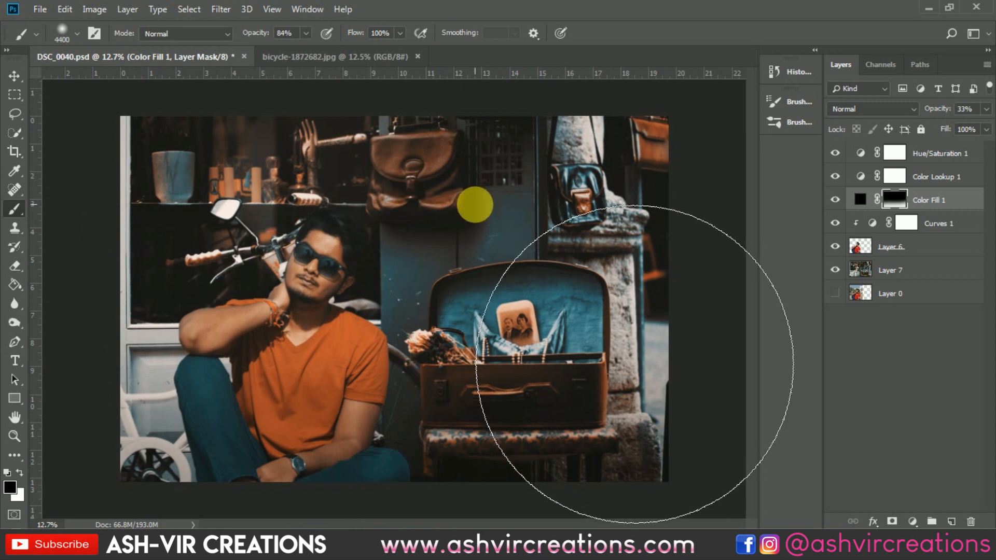
pyautogui.press('[')
pyautogui.press('[')
pyautogui.press('[')
pyautogui.press('[')
pyautogui.press('[')
pyautogui.press('[')
pyautogui.press('[')
pyautogui.press('[')
pyautogui.press('[')
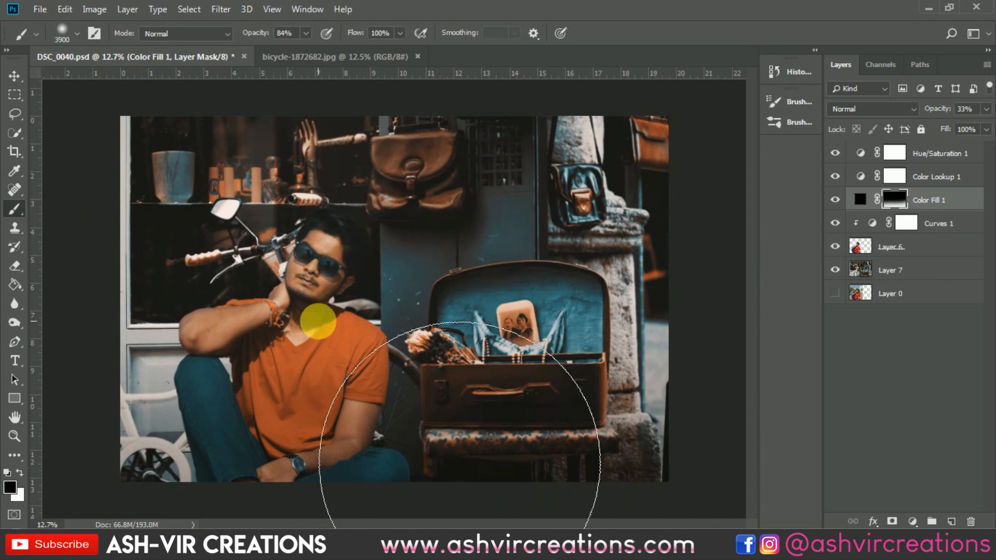
pyautogui.press('[')
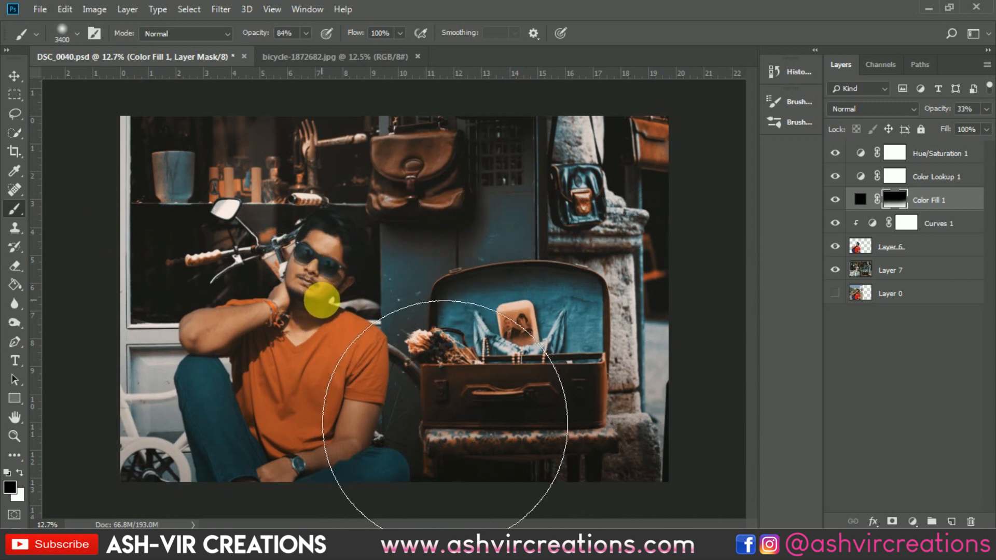
# Compare the scene with and without the black fill layer to judge the revised mask.
pyautogui.click(835, 199)
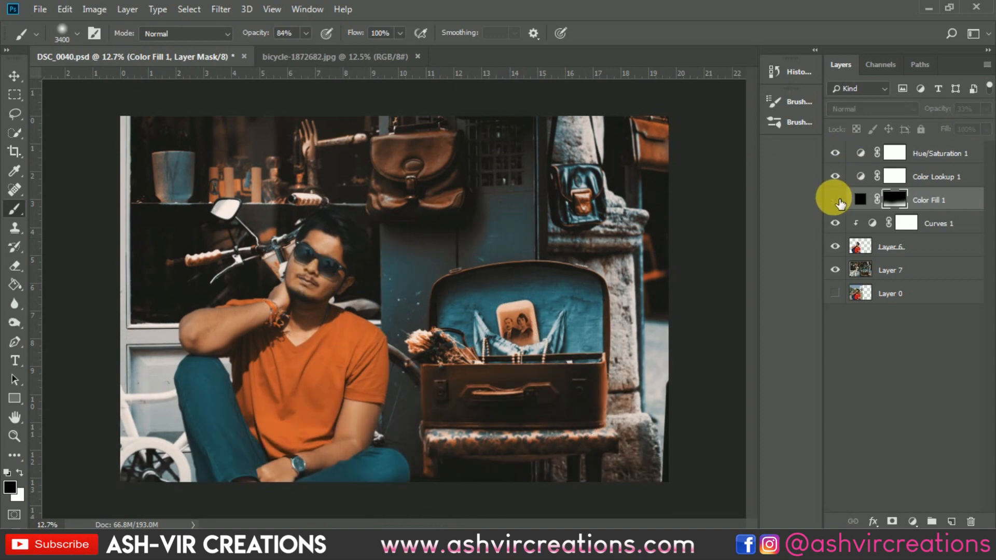
pyautogui.click(835, 199)
pyautogui.click(835, 200)
pyautogui.click(835, 199)
pyautogui.click(835, 199)
pyautogui.click(837, 200)
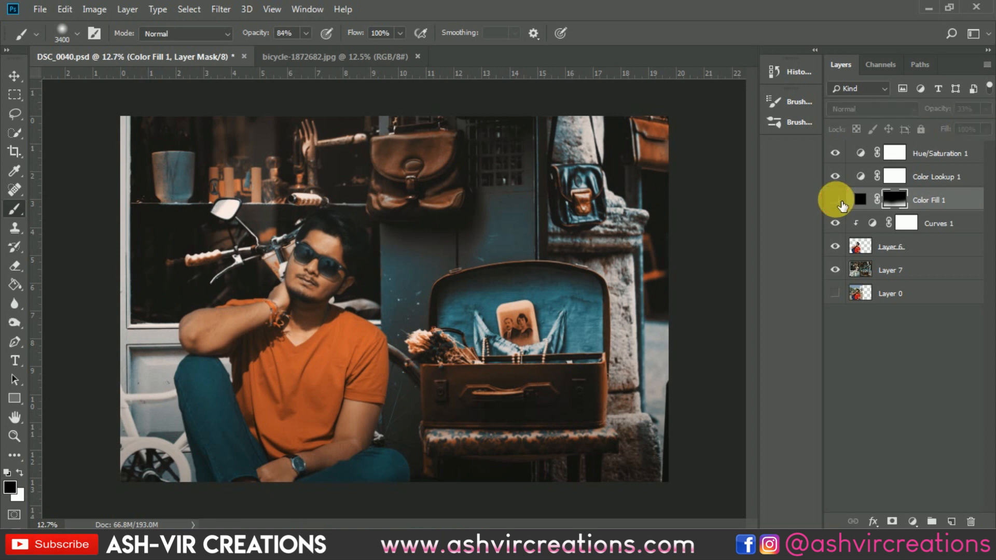
pyautogui.click(835, 199)
pyautogui.click(835, 200)
# Paint black on the fill layer's mask around the stool below the suitcase with a 2400 px brush at 52% opacity.
pyautogui.press('[')
pyautogui.press('[')
pyautogui.press('[')
pyautogui.press('[')
pyautogui.press('[')
pyautogui.press('[')
pyautogui.press('[')
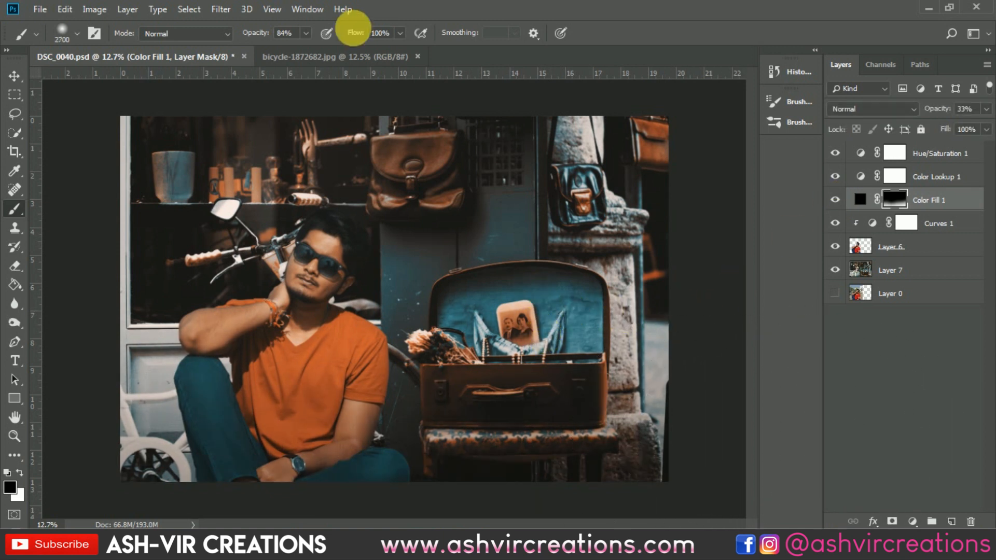
pyautogui.moveTo(244, 33); pyautogui.dragTo(239, 33)
pyautogui.press('[')
pyautogui.press('[')
pyautogui.press('[')
pyautogui.click(519, 463)
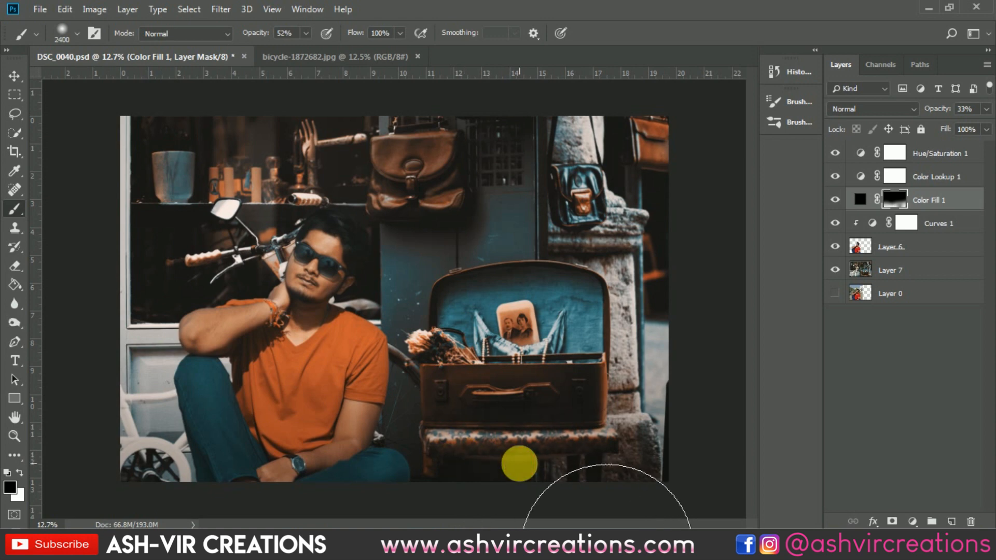
# Refine the lower part of the fill mask with the brush reduced to 1900 and 1700 px, checking it against the unfilled image.
pyautogui.click(838, 200)
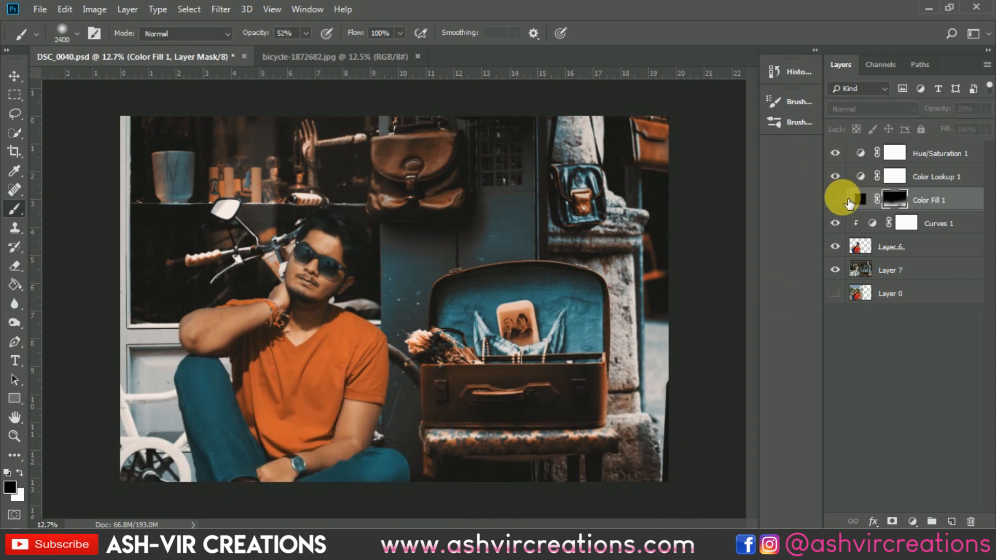
pyautogui.click(838, 200)
pyautogui.click(837, 200)
pyautogui.click(837, 200)
pyautogui.click(838, 200)
pyautogui.click(838, 200)
pyautogui.press('[')
pyautogui.press('[')
pyautogui.press('[')
pyautogui.press('[')
pyautogui.press('[')
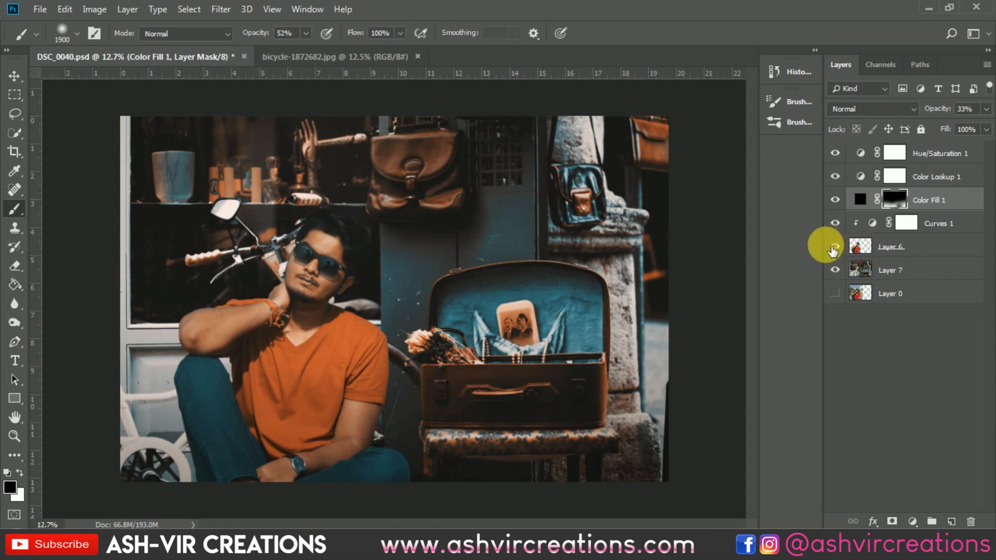
pyautogui.click(834, 199)
pyautogui.click(834, 199)
pyautogui.click(834, 199)
pyautogui.click(834, 199)
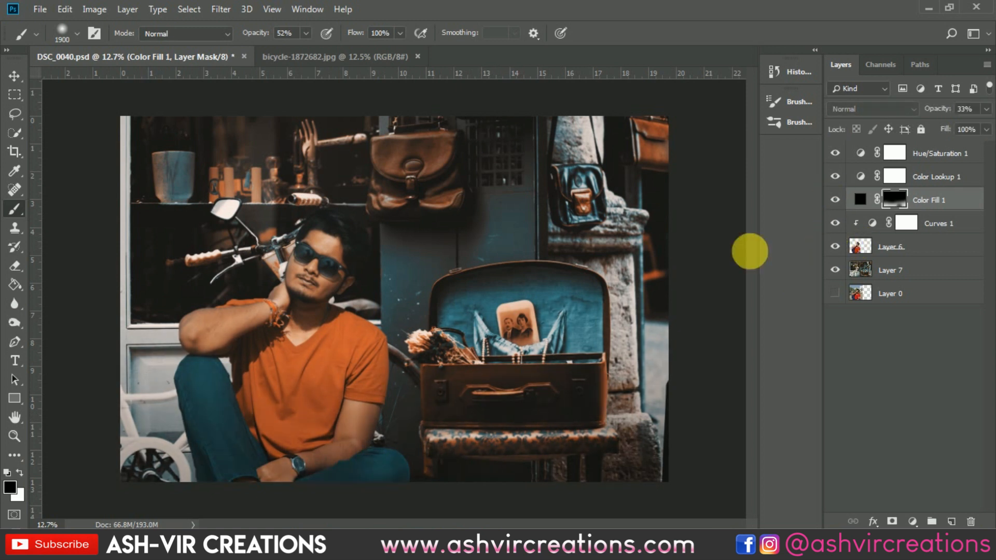
pyautogui.press('[')
pyautogui.press('[')
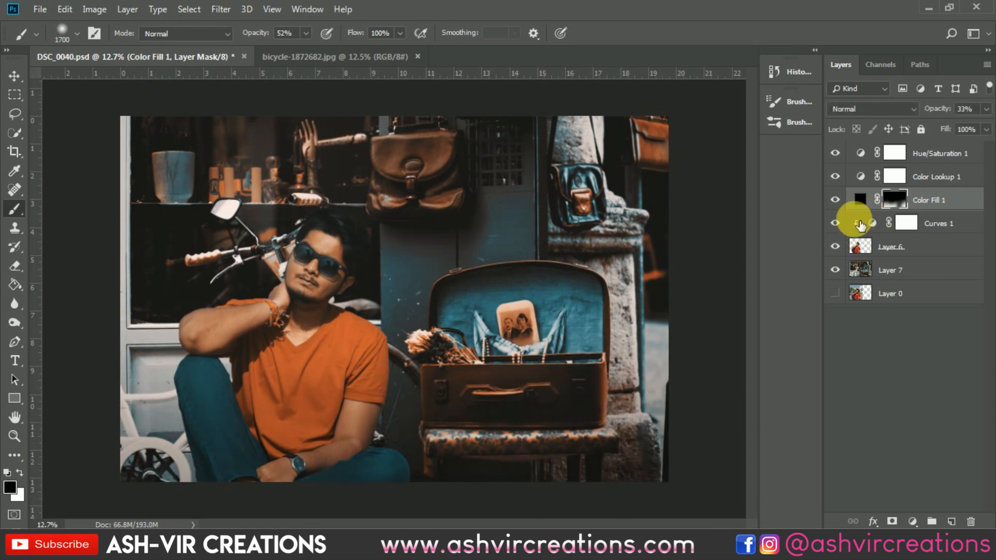
# Check the overall composition with and without the black fill layer.
pyautogui.click(834, 199)
pyautogui.click(834, 199)
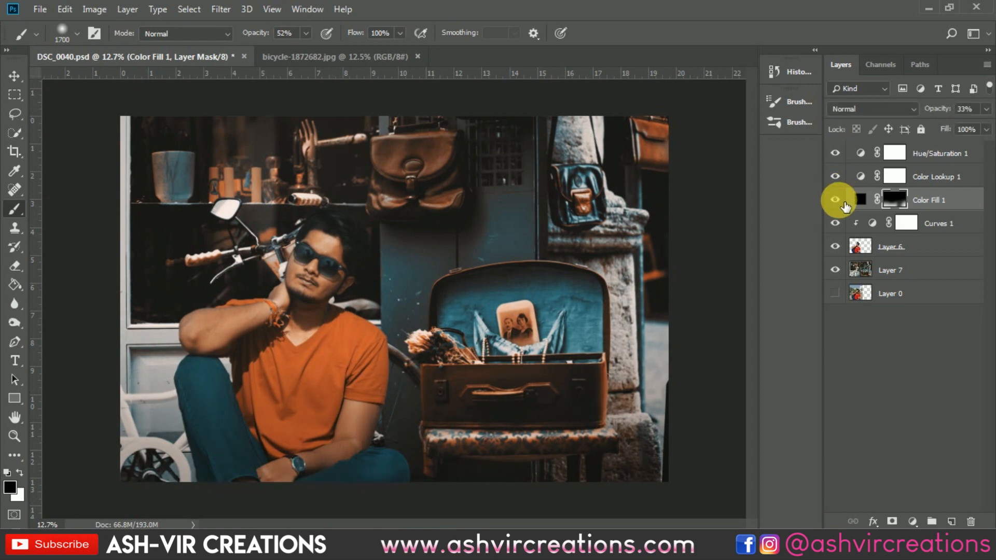
pyautogui.click(834, 200)
pyautogui.click(835, 199)
pyautogui.scroll(-4, 627, 254)
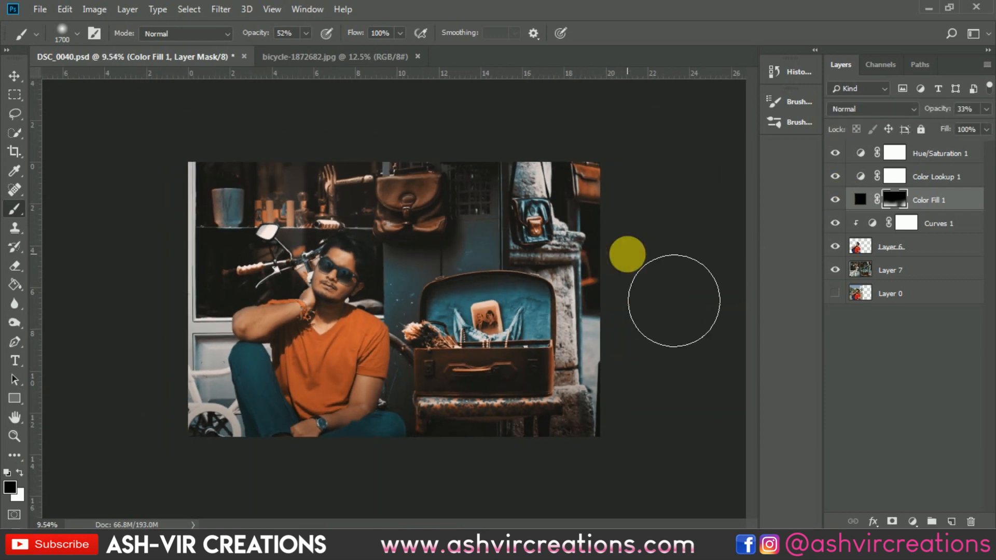
pyautogui.scroll(2, 627, 254)
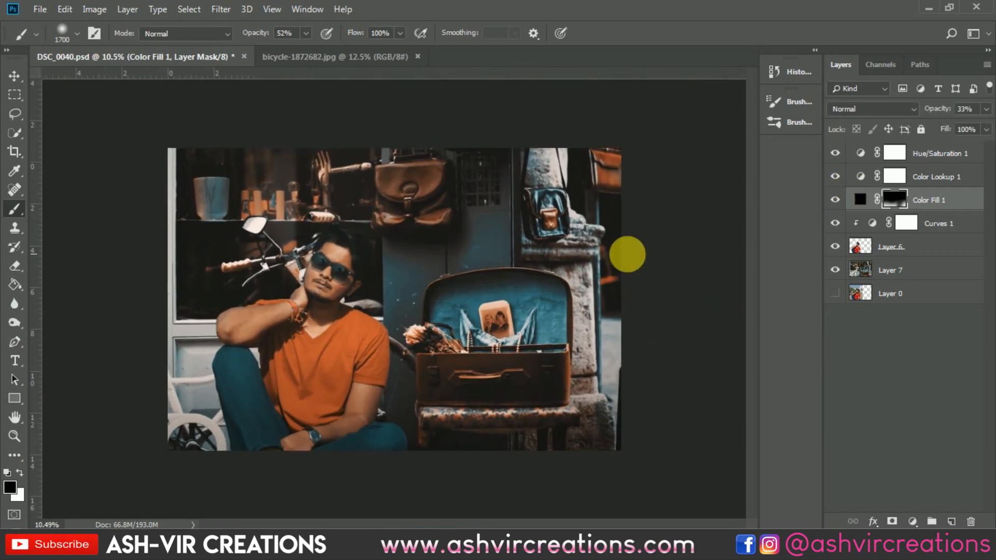
# Merge all layers from Layer 7 up to Hue/Saturation 1 into a single layer, leaving Layer 0 separate.
pyautogui.click(15, 77)
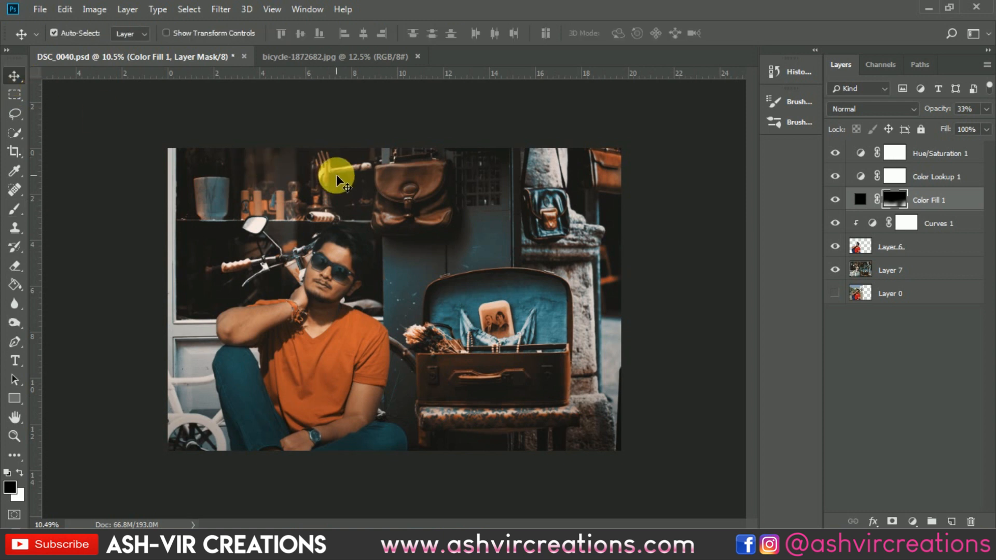
pyautogui.scroll(-1, 336, 174)
pyautogui.scroll(1, 336, 174)
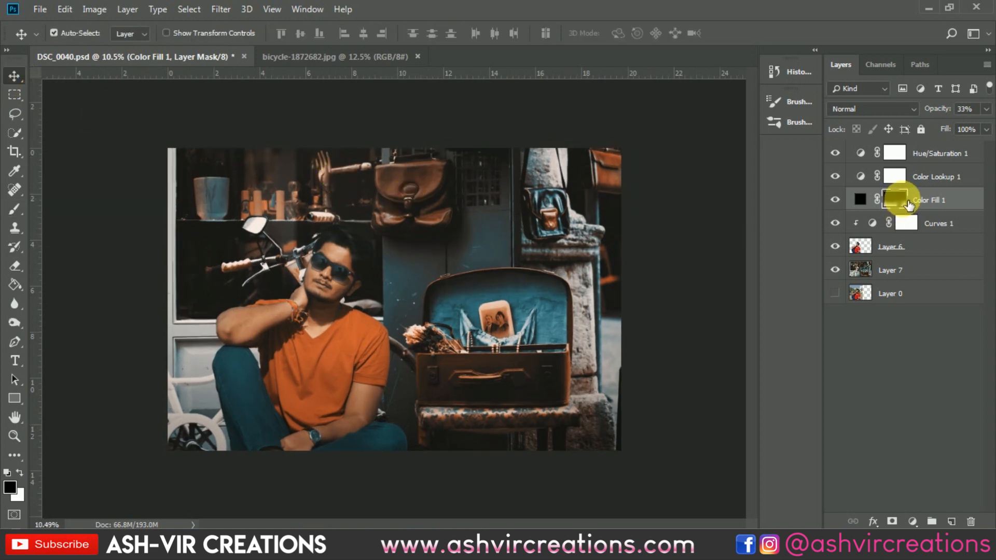
pyautogui.click(924, 262)
pyautogui.keyDown('shift'); pyautogui.click(937, 153); pyautogui.keyUp('shift')
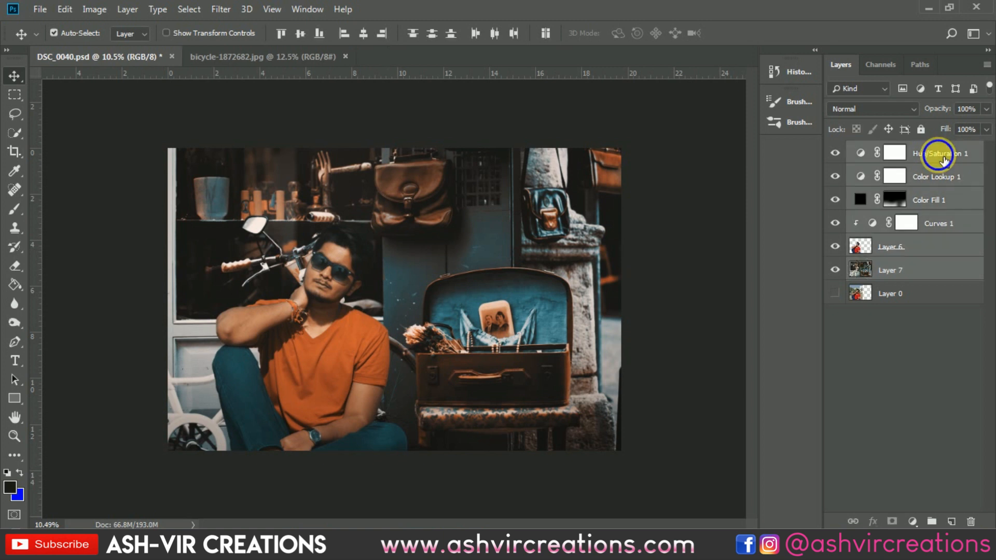
pyautogui.rightClick(937, 152)
pyautogui.click(788, 407)
pyautogui.scroll(2, 646, 366)
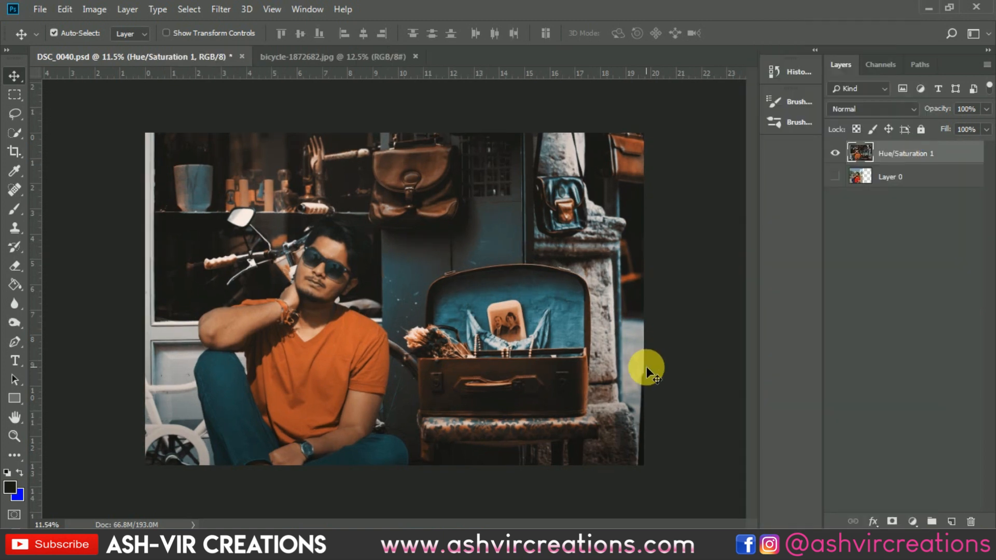
# Show the original photo in Layer 0, compare it with the merged composite and inspect the final image up close.
pyautogui.click(834, 177)
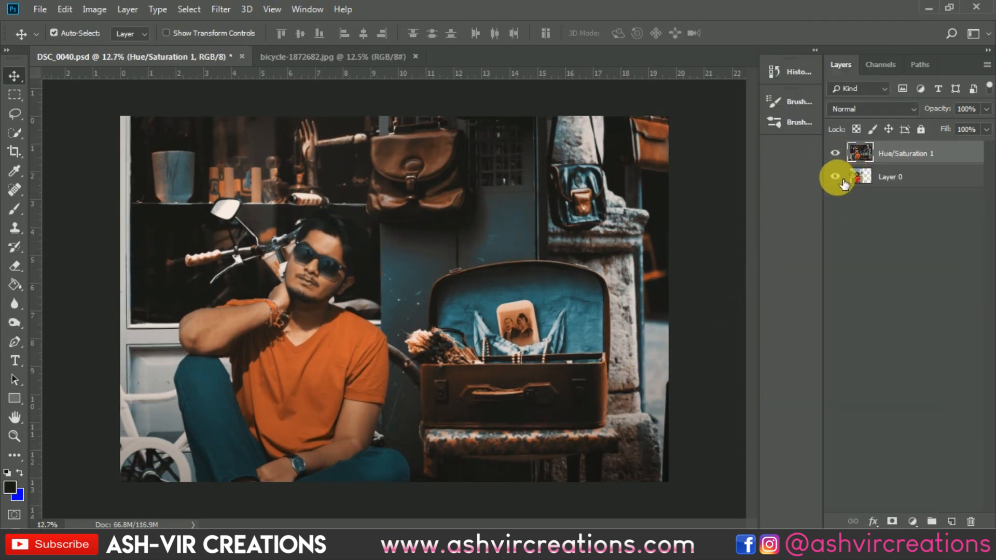
pyautogui.click(836, 152)
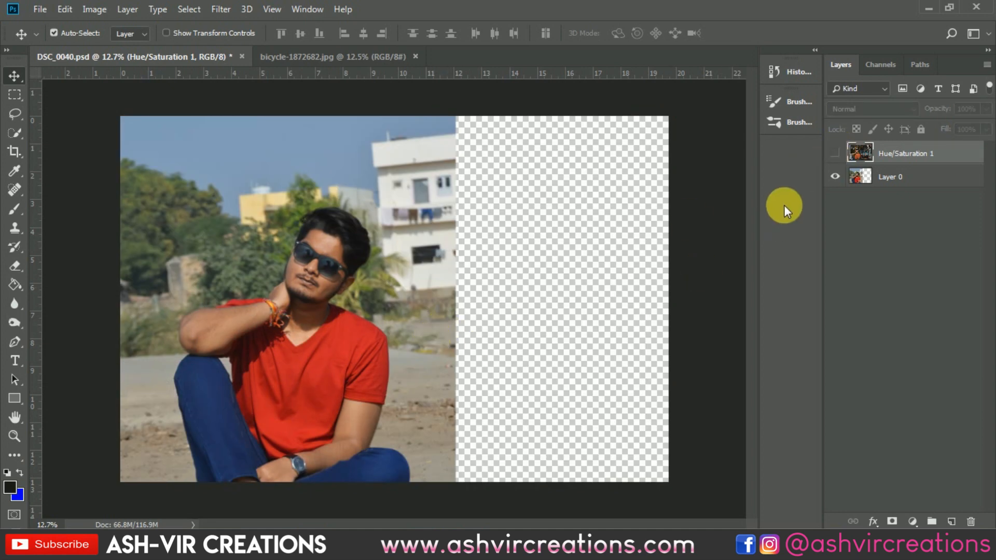
pyautogui.click(839, 154)
pyautogui.scroll(1, 711, 232)
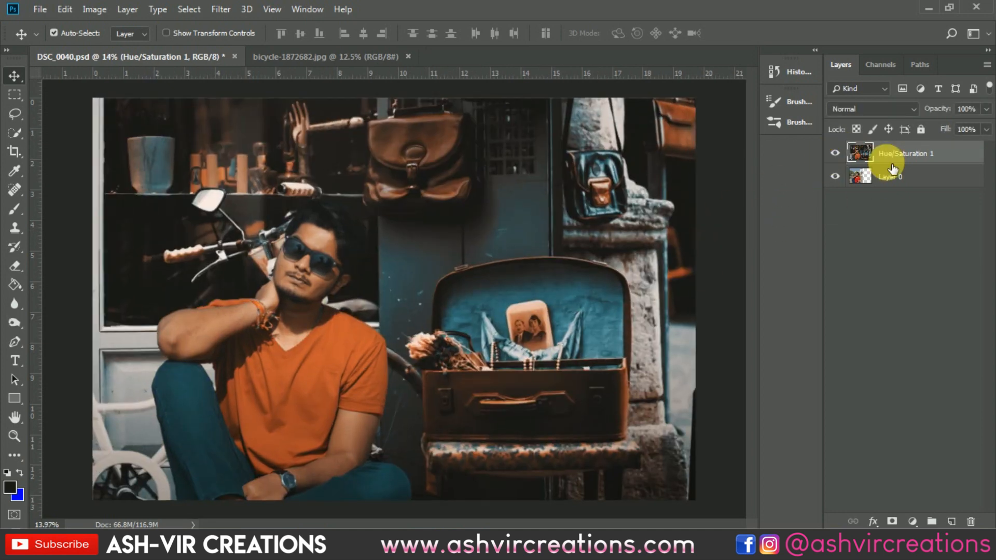
pyautogui.click(836, 154)
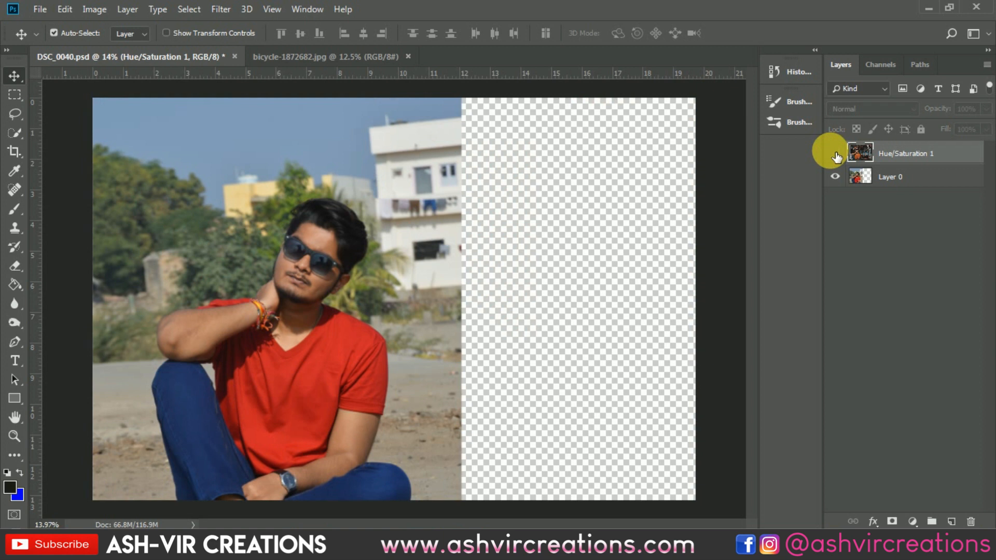
pyautogui.click(835, 155)
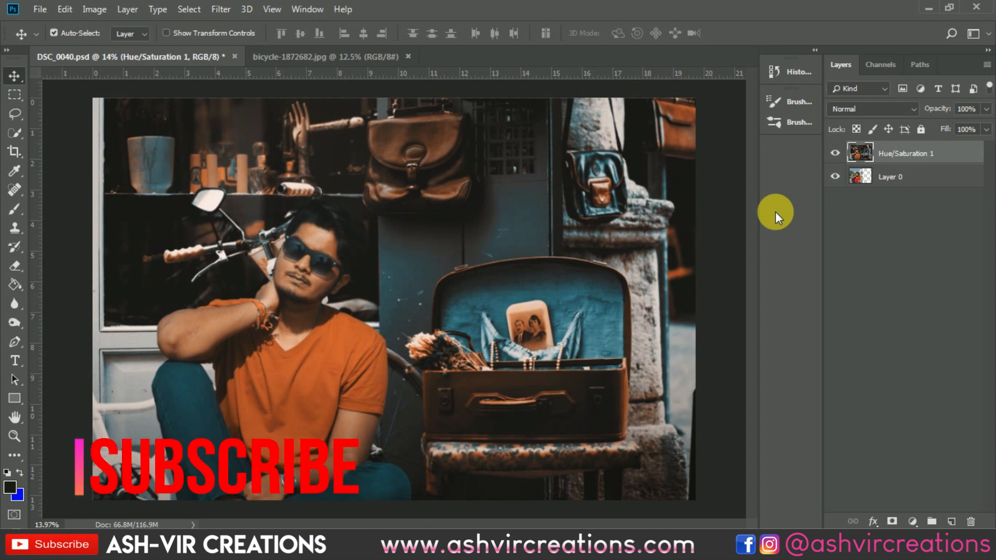
pyautogui.scroll(1, 718, 288)
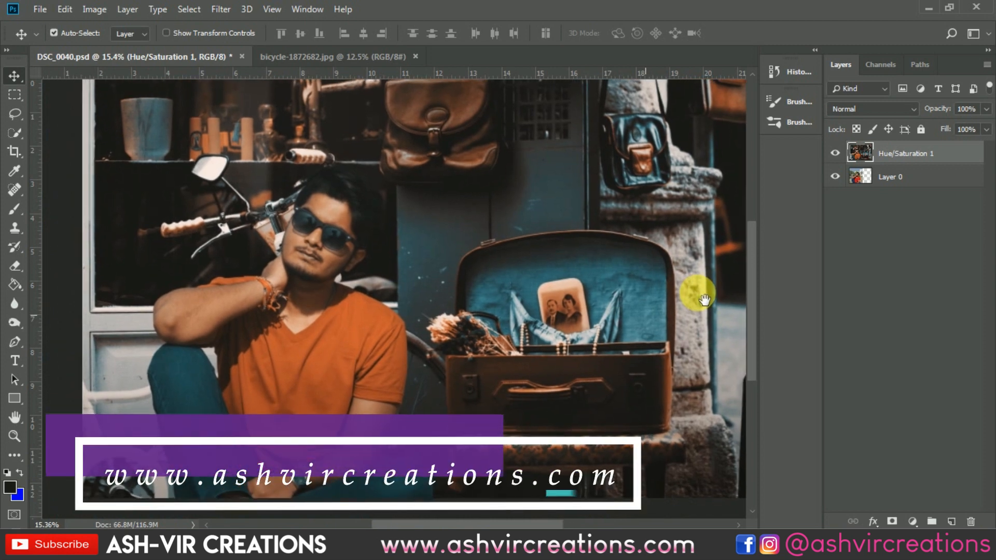
pyautogui.scroll(-1, 704, 260)
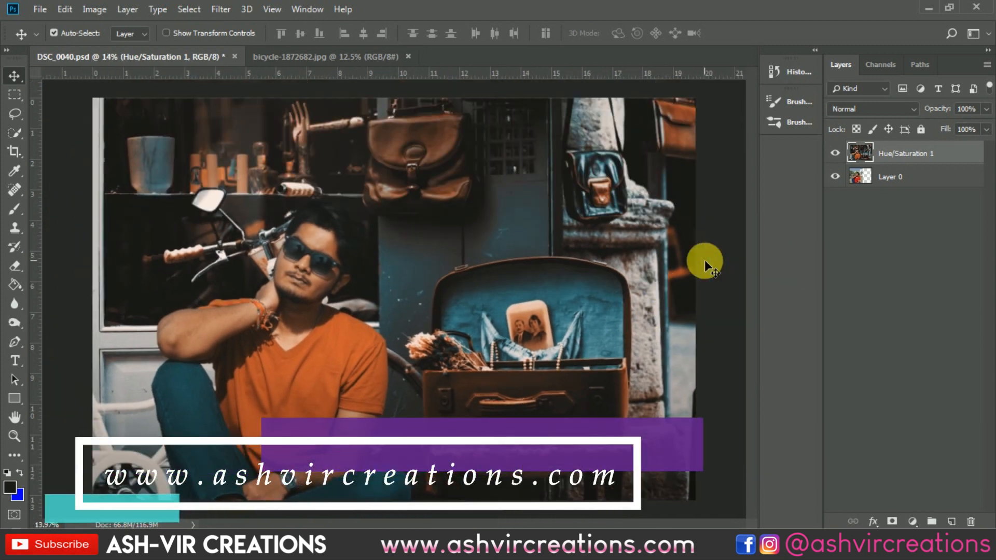
pyautogui.scroll(2, 562, 361)
pyautogui.moveTo(584, 340); pyautogui.dragTo(642, 313)
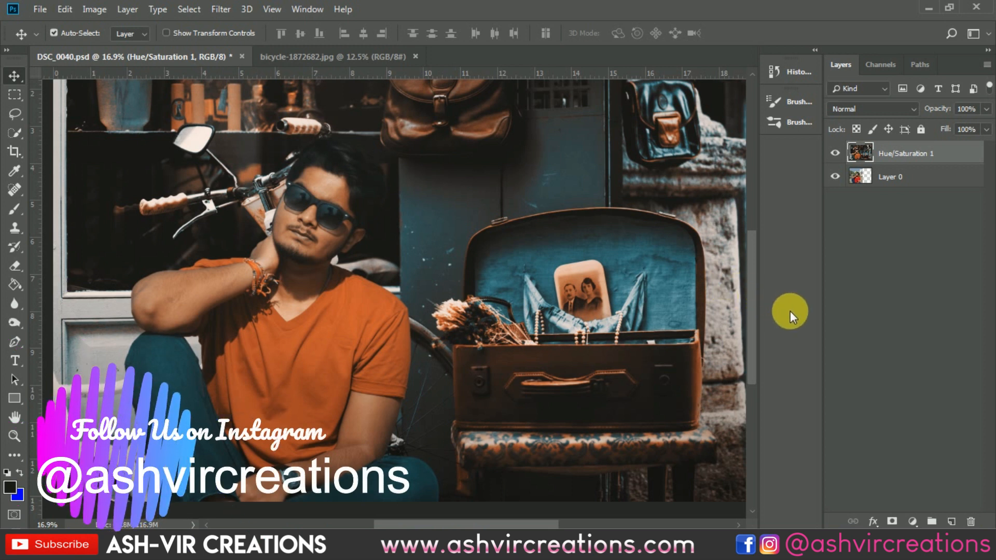
pyautogui.moveTo(695, 293); pyautogui.dragTo(672, 298)
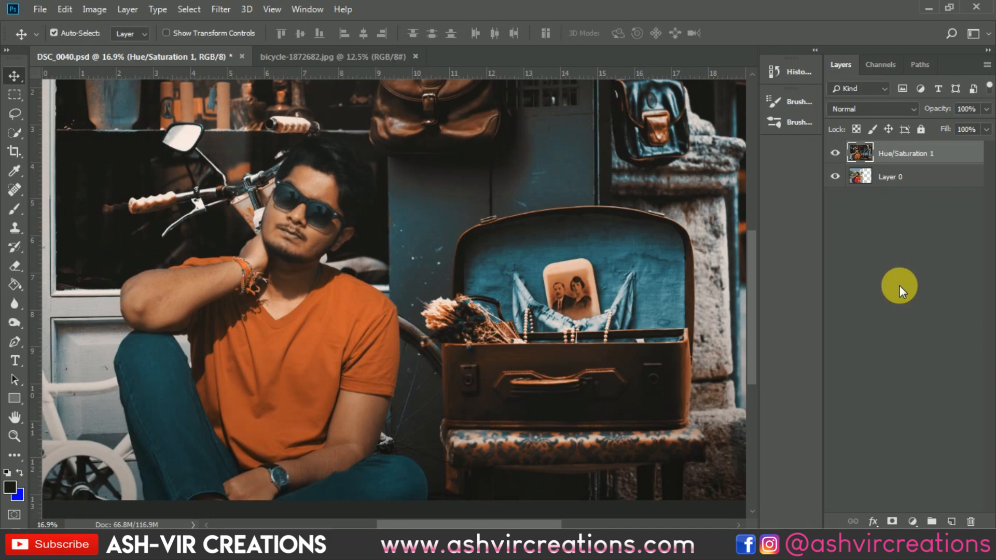